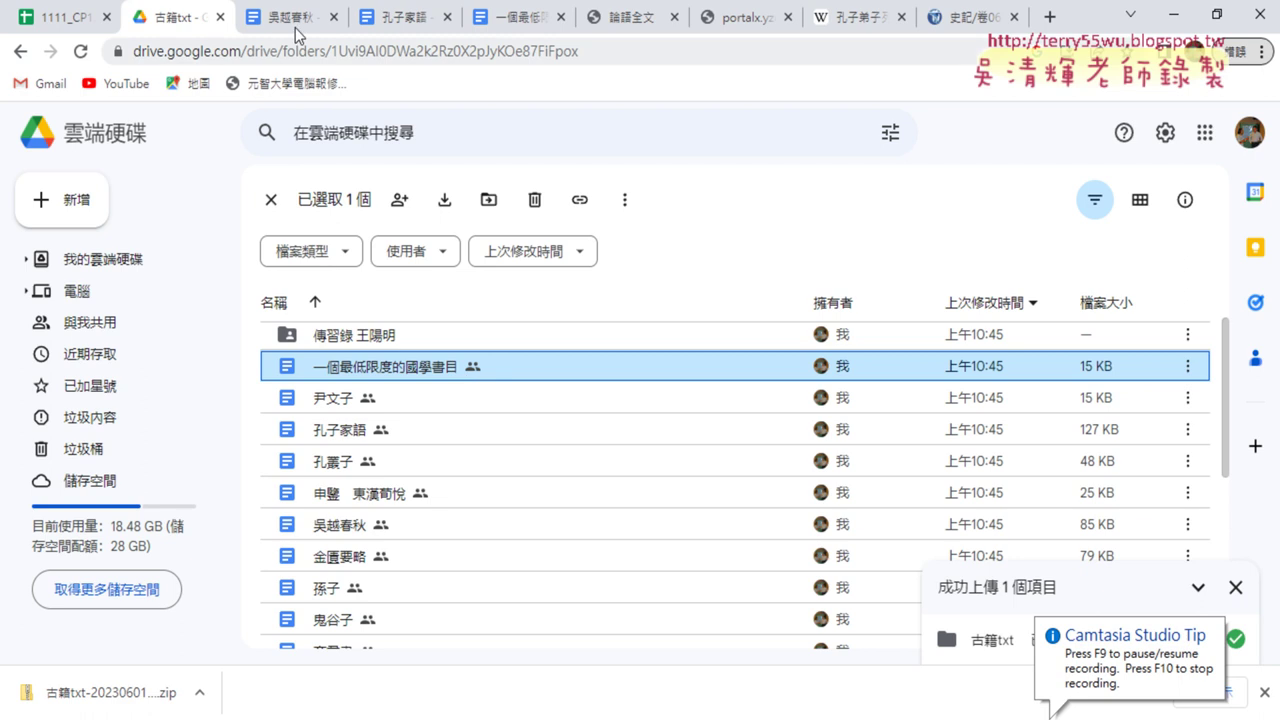
Bring up the 一個最低限度的國學書目 document and scroll down to the 明清兩朝小說 section
{"action": "left_click_drag", "start_coordinate": [520, 16], "coordinate": [290, 10]}
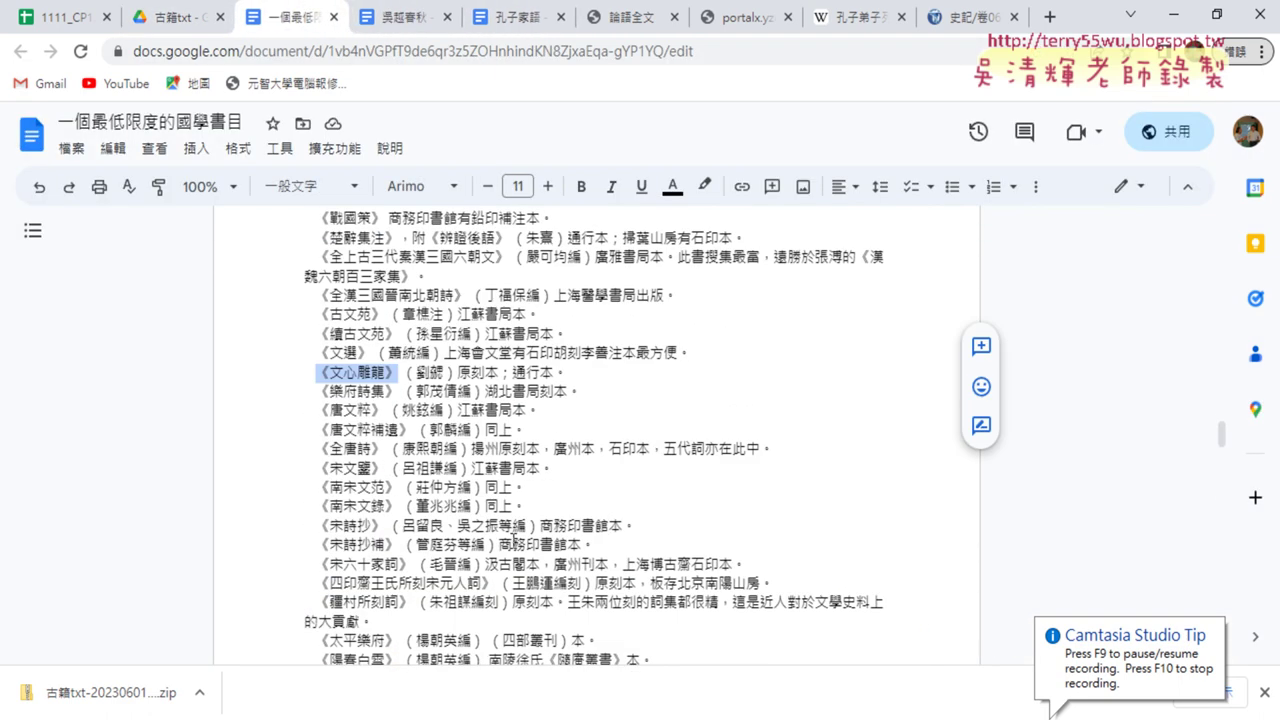
{"action": "scroll", "coordinate": [515, 542], "scroll_direction": "down", "scroll_amount": 2}
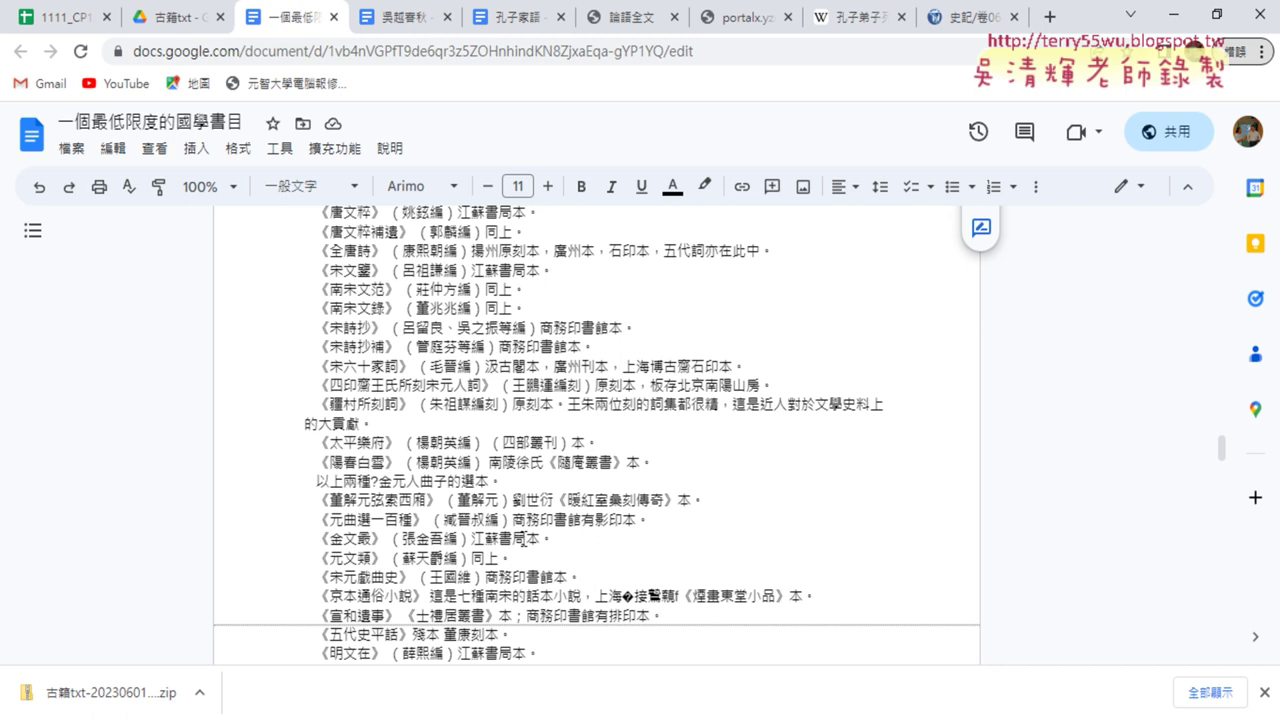
{"action": "scroll", "coordinate": [523, 540], "scroll_direction": "down", "scroll_amount": 1}
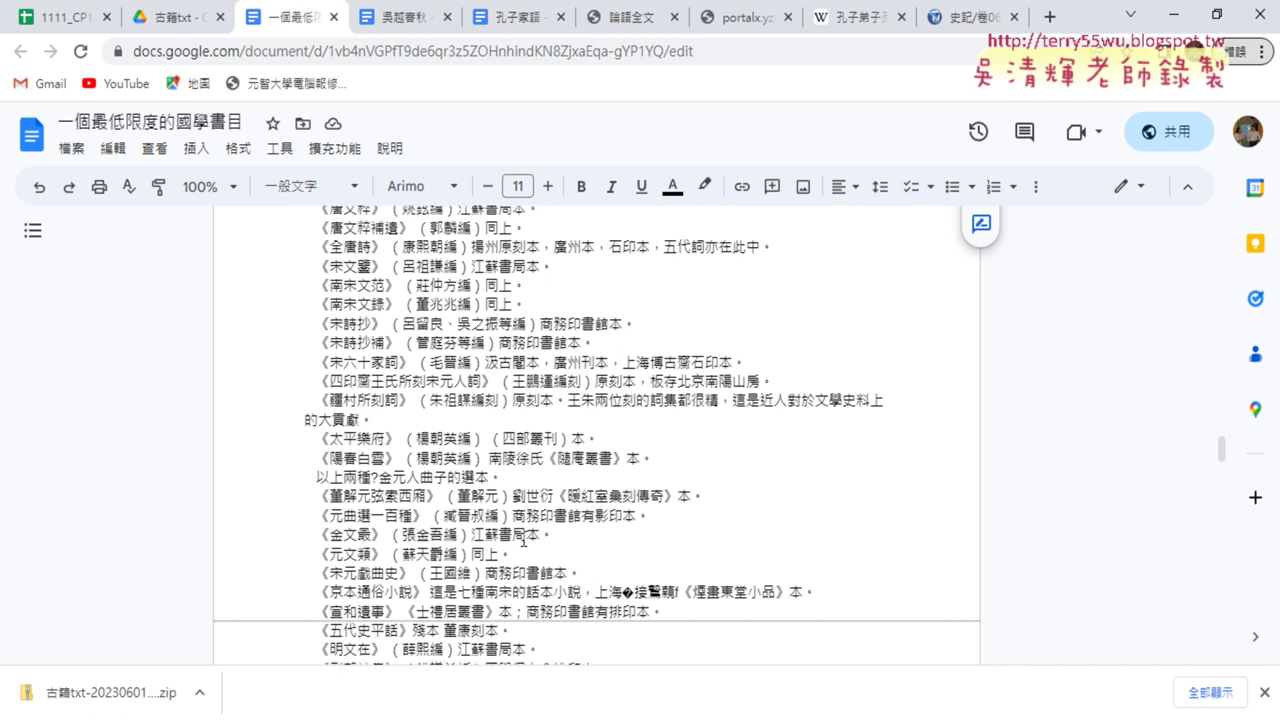
{"action": "scroll", "coordinate": [523, 540], "scroll_direction": "down", "scroll_amount": 1}
{"action": "scroll", "coordinate": [523, 540], "scroll_direction": "down", "scroll_amount": 1}
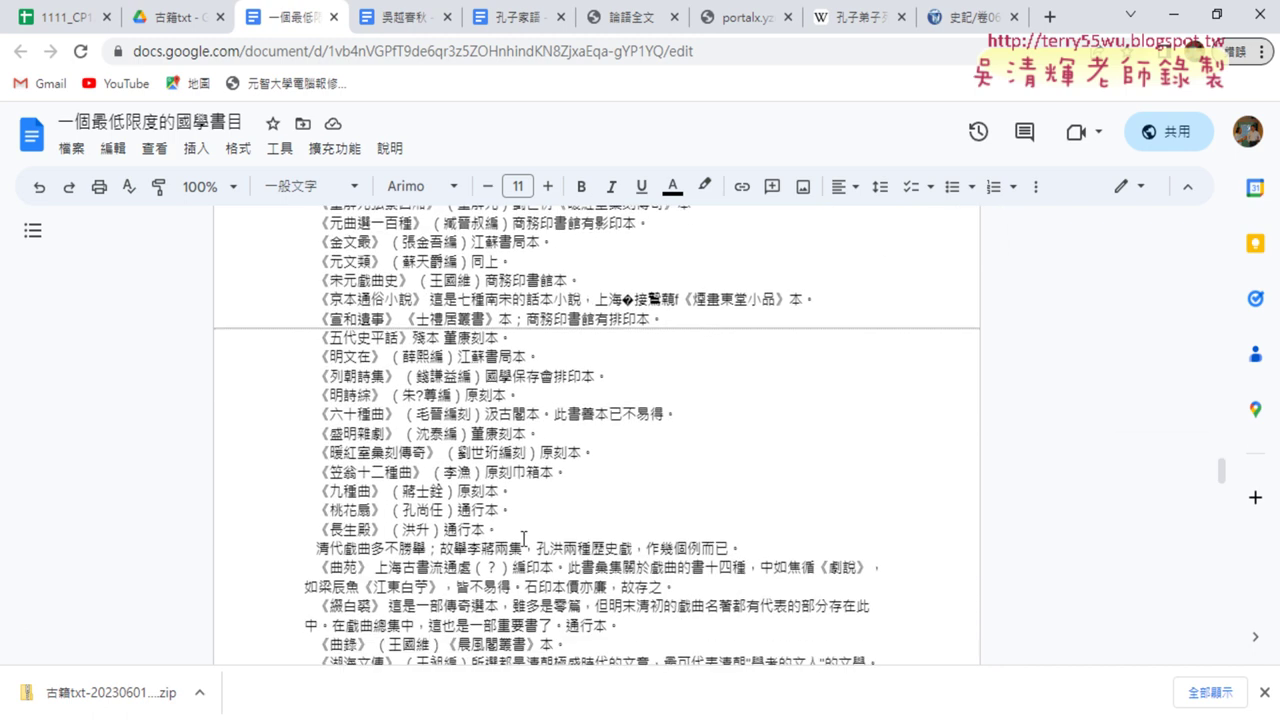
{"action": "scroll", "coordinate": [523, 540], "scroll_direction": "down", "scroll_amount": 2}
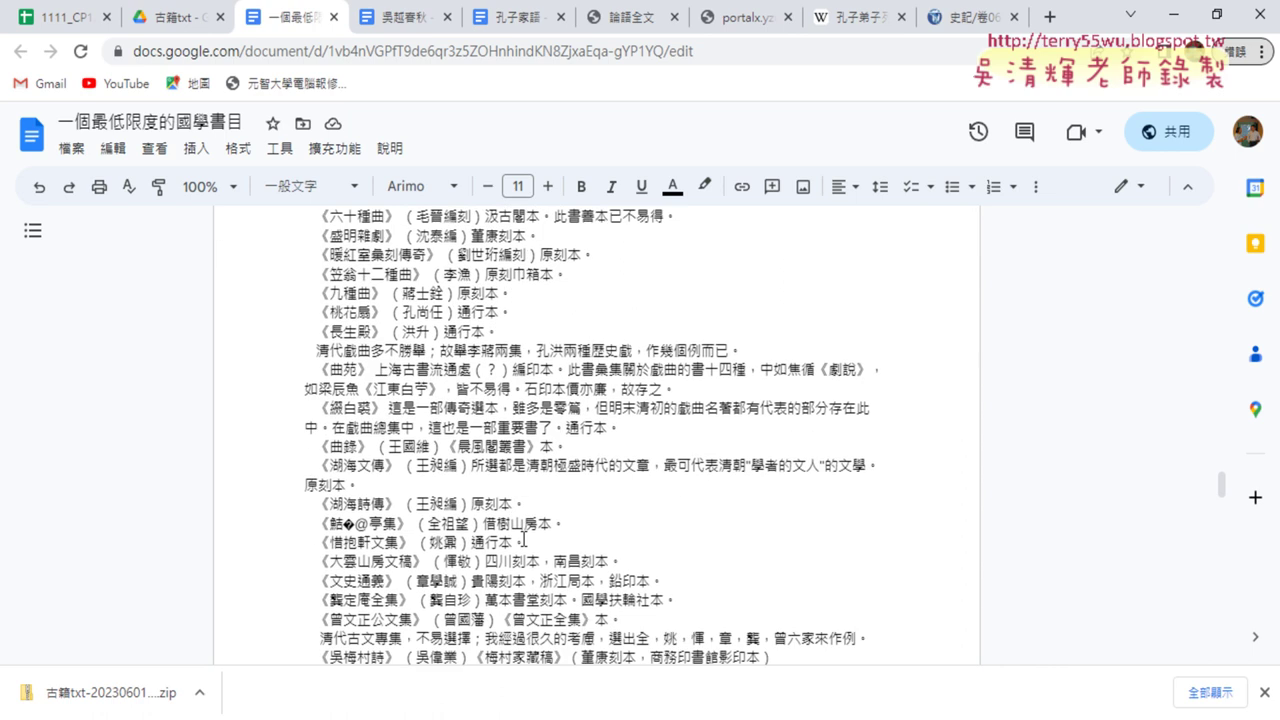
{"action": "scroll", "coordinate": [523, 540], "scroll_direction": "down", "scroll_amount": 1}
{"action": "scroll", "coordinate": [523, 540], "scroll_direction": "down", "scroll_amount": 1}
{"action": "scroll", "coordinate": [523, 540], "scroll_direction": "down", "scroll_amount": 1}
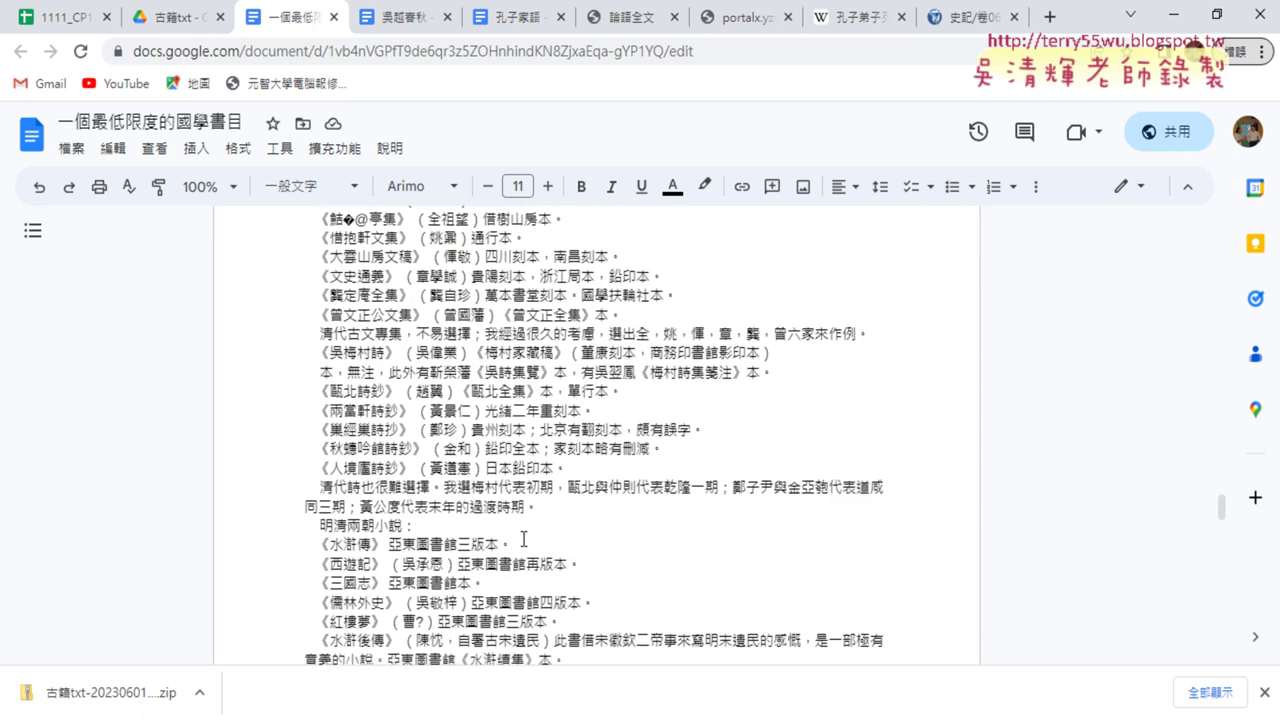
{"action": "scroll", "coordinate": [523, 540], "scroll_direction": "down", "scroll_amount": 1}
{"action": "scroll", "coordinate": [523, 540], "scroll_direction": "down", "scroll_amount": 1}
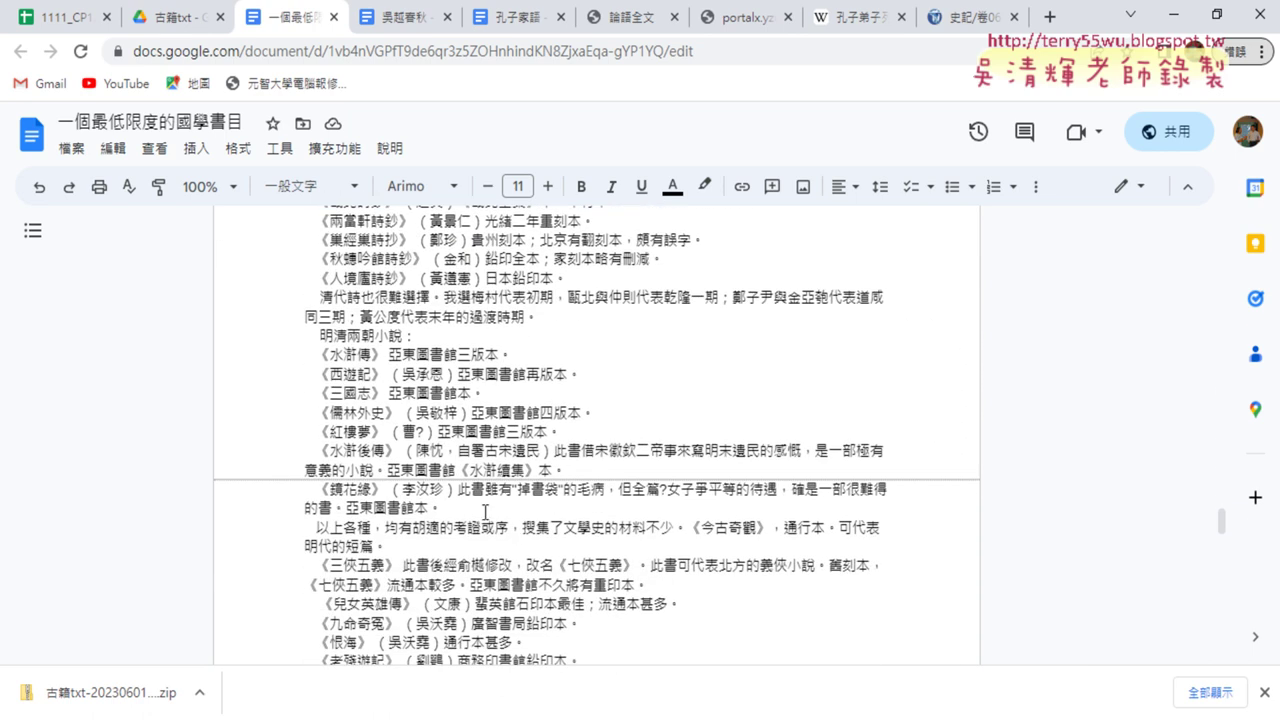
Highlight the title 《水滸傳》 at the head of the Ming–Qing novel list
{"action": "left_click_drag", "start_coordinate": [317, 355], "coordinate": [385, 355]}
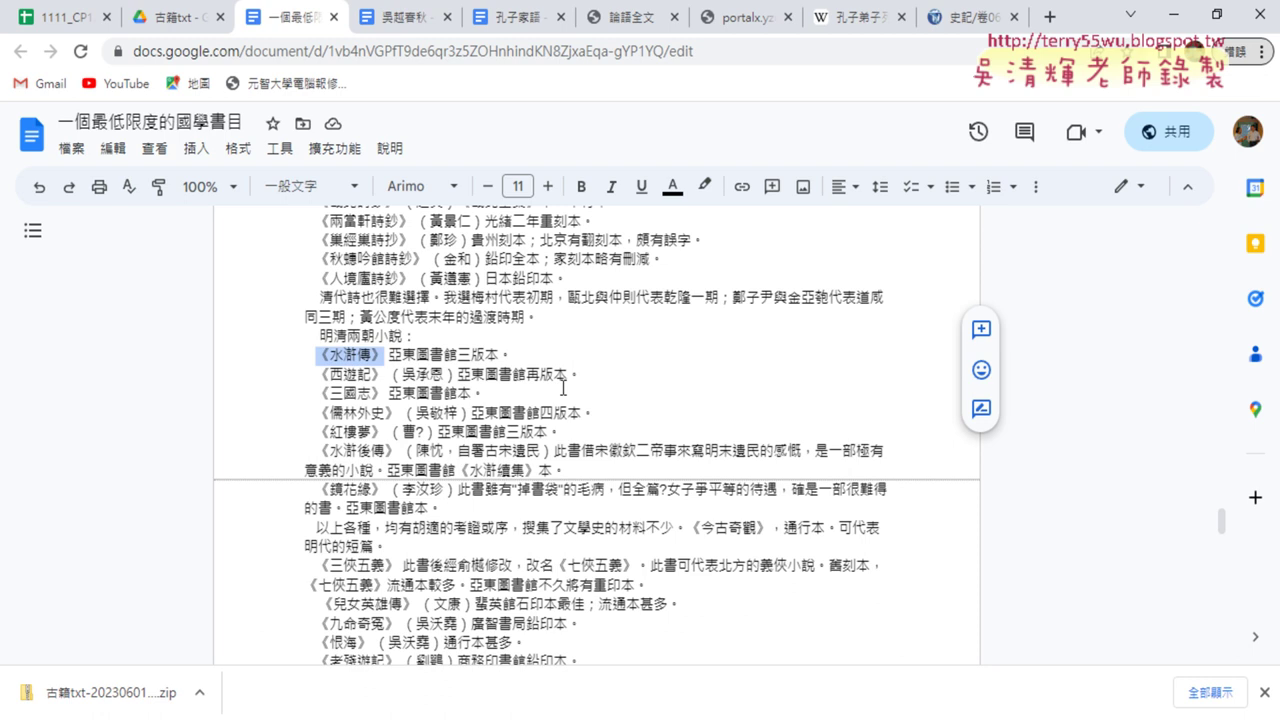
{"action": "scroll", "coordinate": [597, 388], "scroll_direction": "down", "scroll_amount": 2}
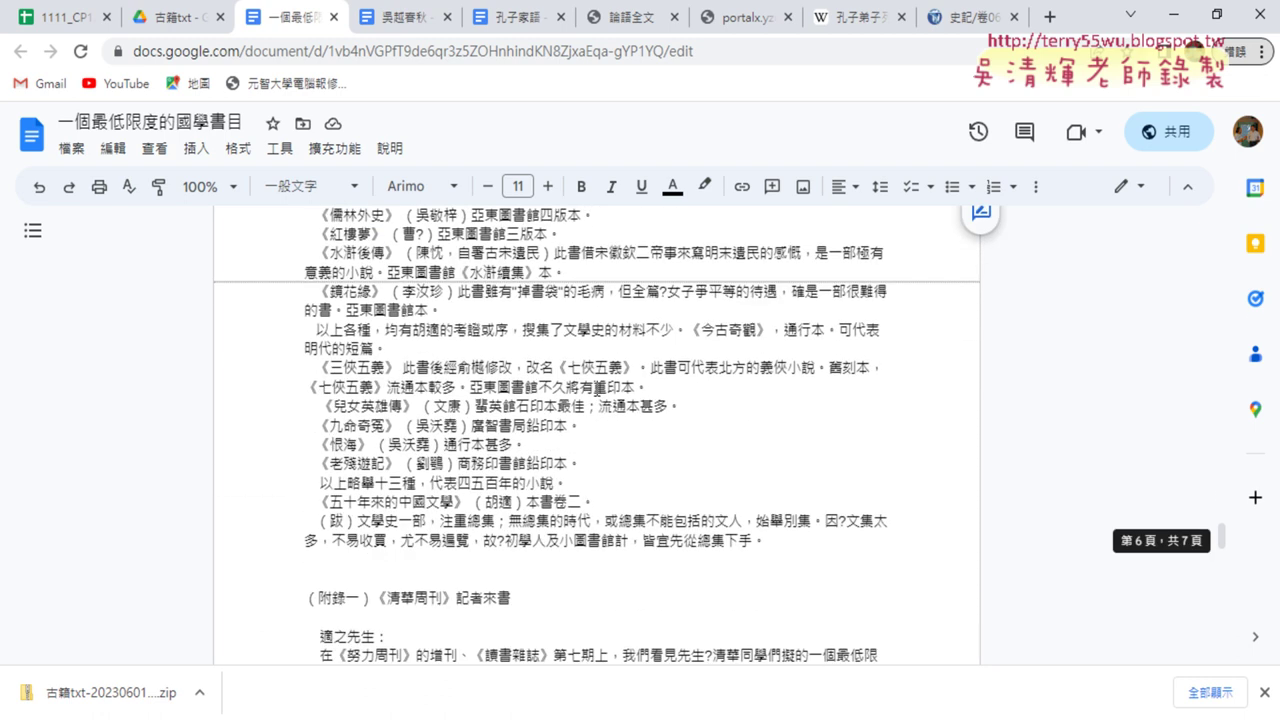
{"action": "scroll", "coordinate": [597, 388], "scroll_direction": "down", "scroll_amount": 1}
{"action": "scroll", "coordinate": [597, 388], "scroll_direction": "up", "scroll_amount": 2}
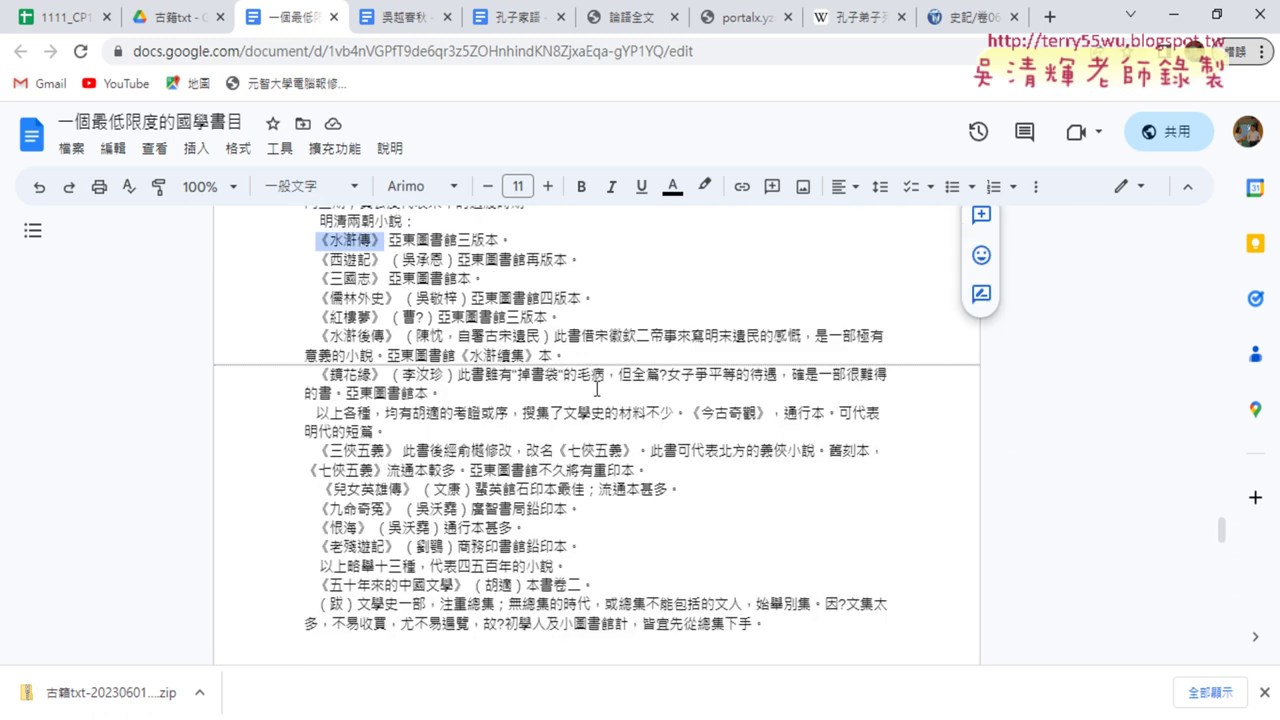
{"action": "scroll", "coordinate": [597, 388], "scroll_direction": "up", "scroll_amount": 2}
{"action": "scroll", "coordinate": [597, 388], "scroll_direction": "up", "scroll_amount": 2}
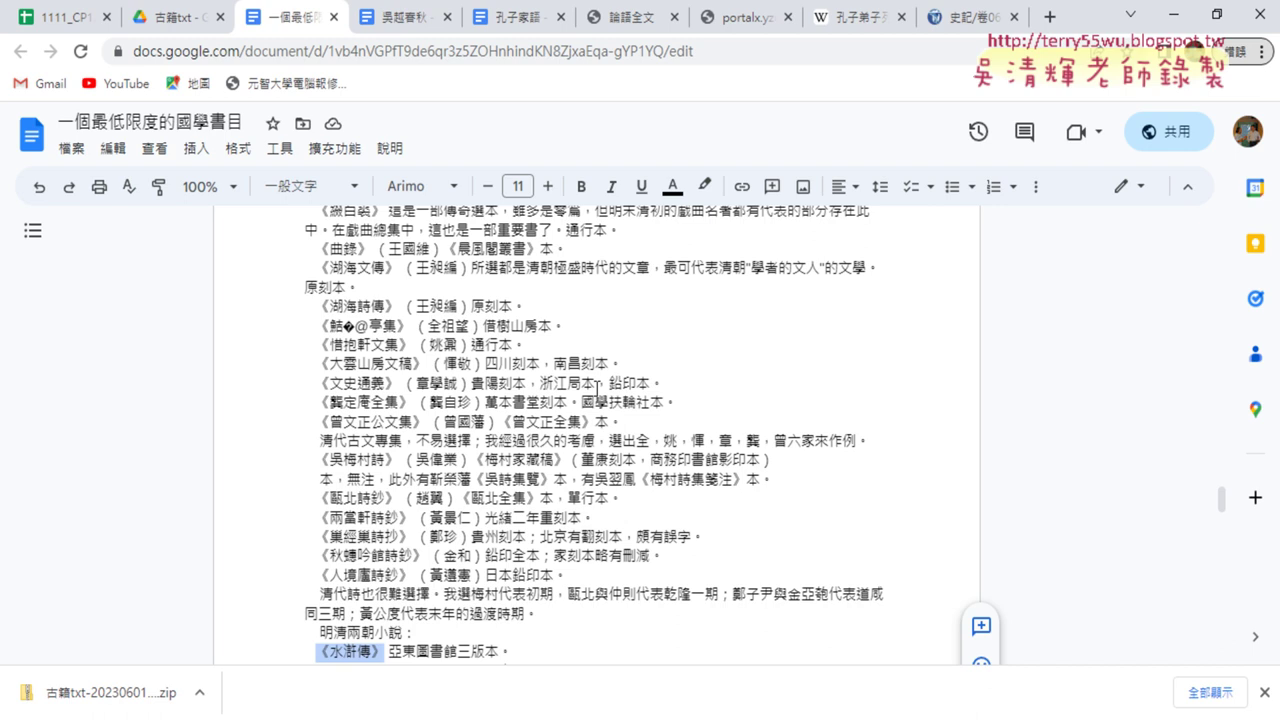
{"action": "scroll", "coordinate": [592, 497], "scroll_direction": "down", "scroll_amount": 4}
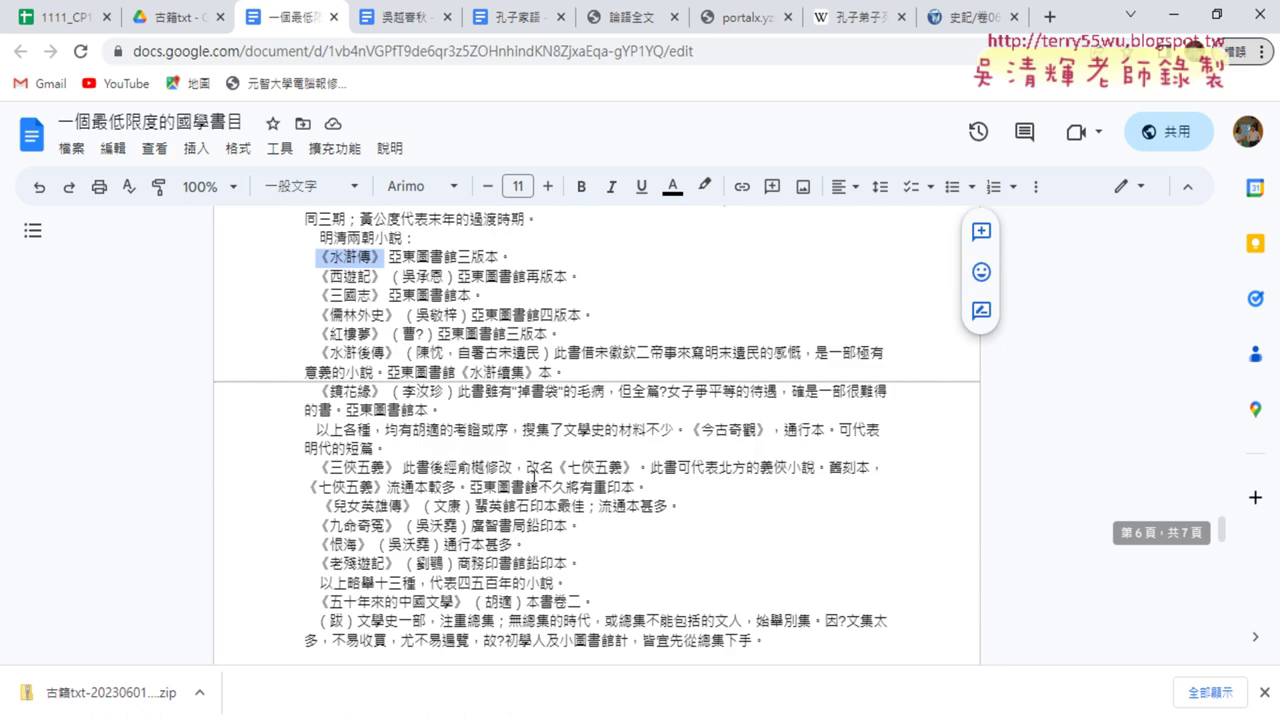
{"action": "scroll", "coordinate": [592, 497], "scroll_direction": "down", "scroll_amount": 4}
{"action": "scroll", "coordinate": [533, 477], "scroll_direction": "down", "scroll_amount": 4}
{"action": "scroll", "coordinate": [533, 477], "scroll_direction": "down", "scroll_amount": 1}
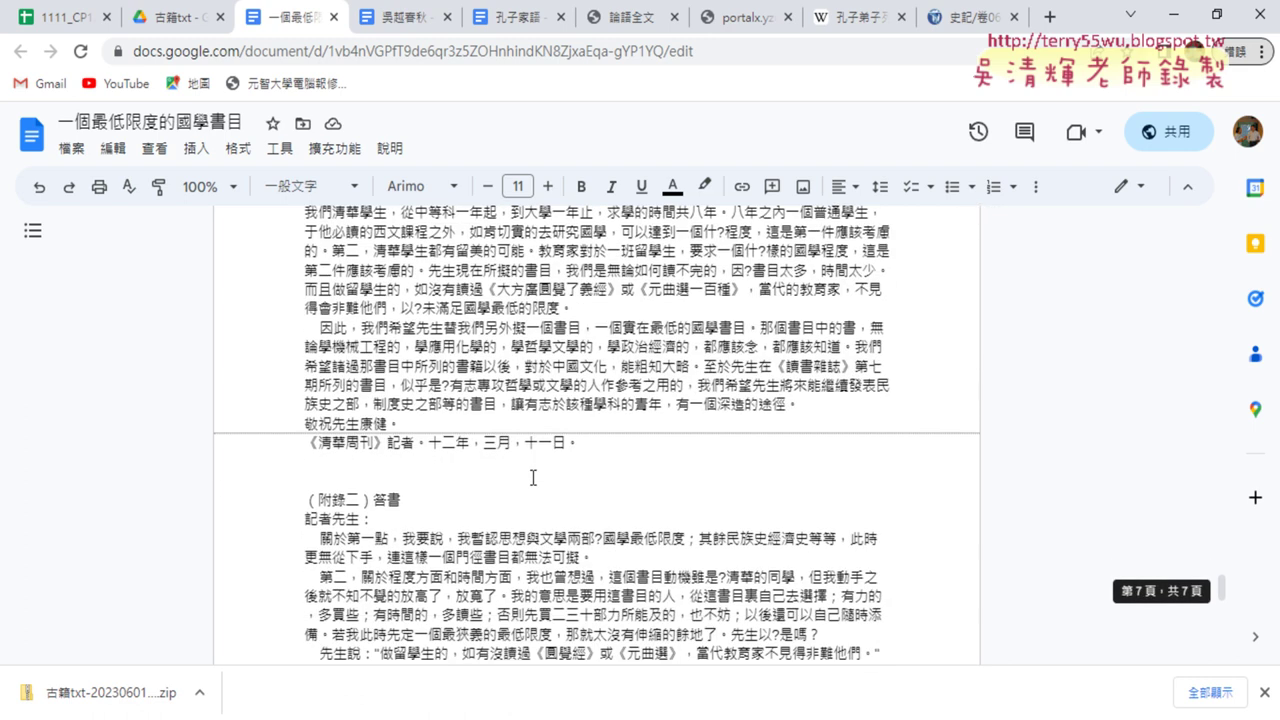
{"action": "scroll", "coordinate": [533, 477], "scroll_direction": "up", "scroll_amount": 2}
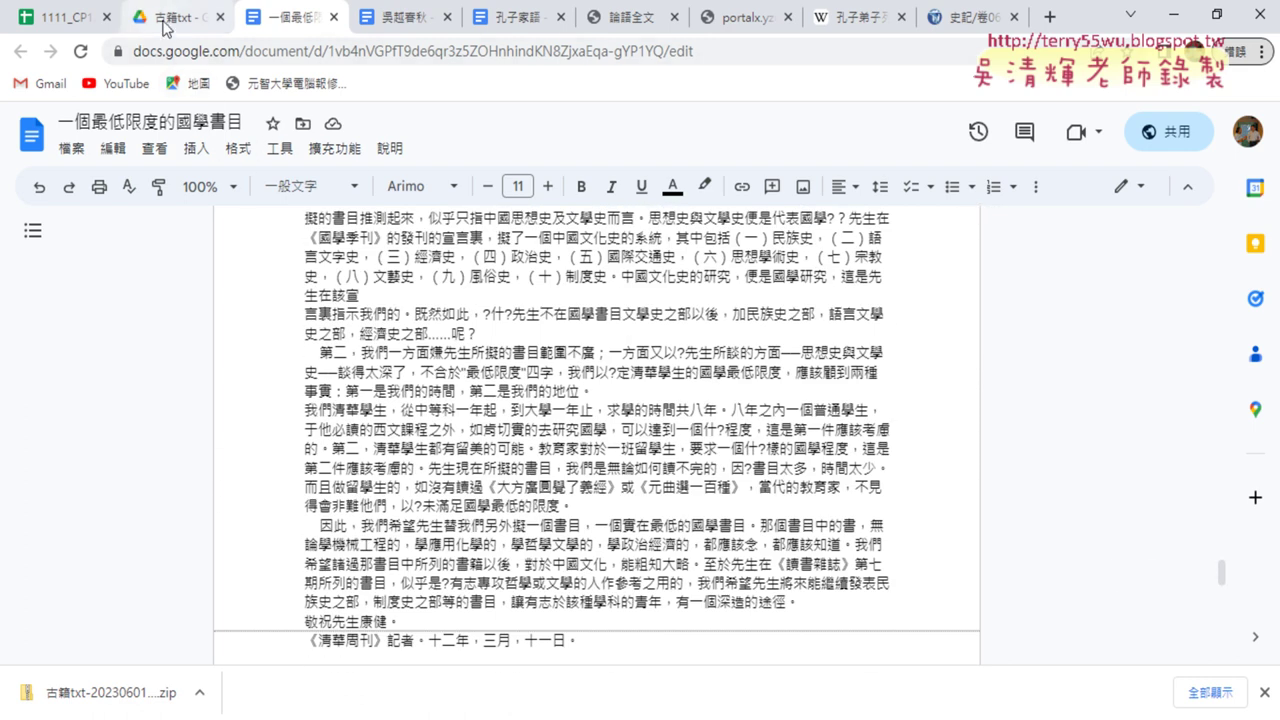
Return to Google Drive, go up to 01_範例檔, and open the 古籍txt folder
{"action": "mouse_move", "coordinate": [107, 20]}
{"action": "left_click", "coordinate": [160, 17]}
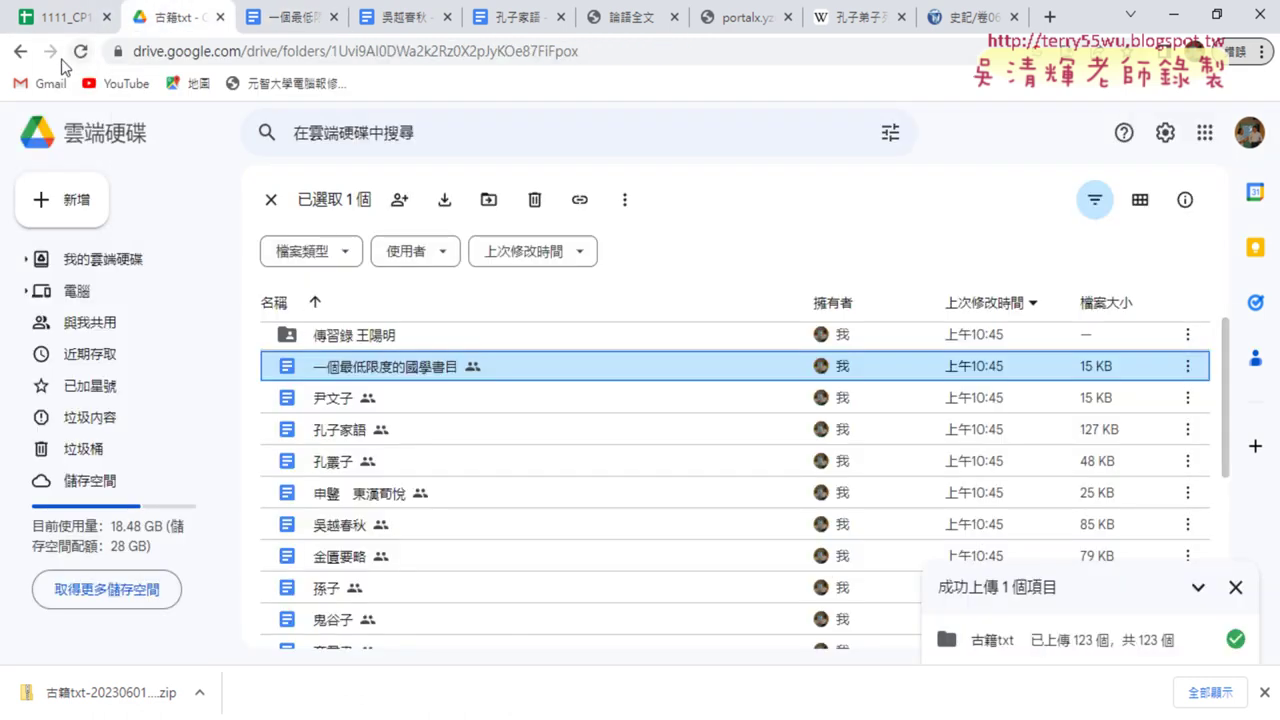
{"action": "left_click", "coordinate": [20, 51]}
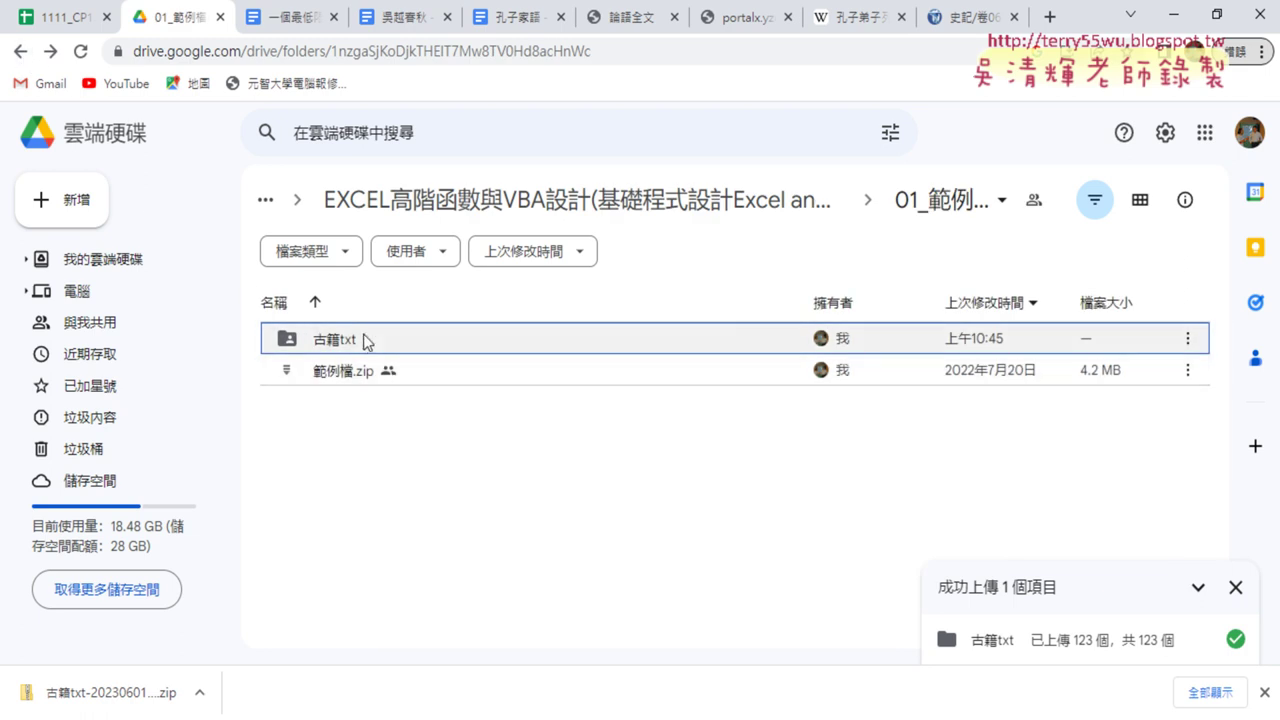
{"action": "left_click", "coordinate": [367, 344]}
{"action": "double_click", "coordinate": [367, 344]}
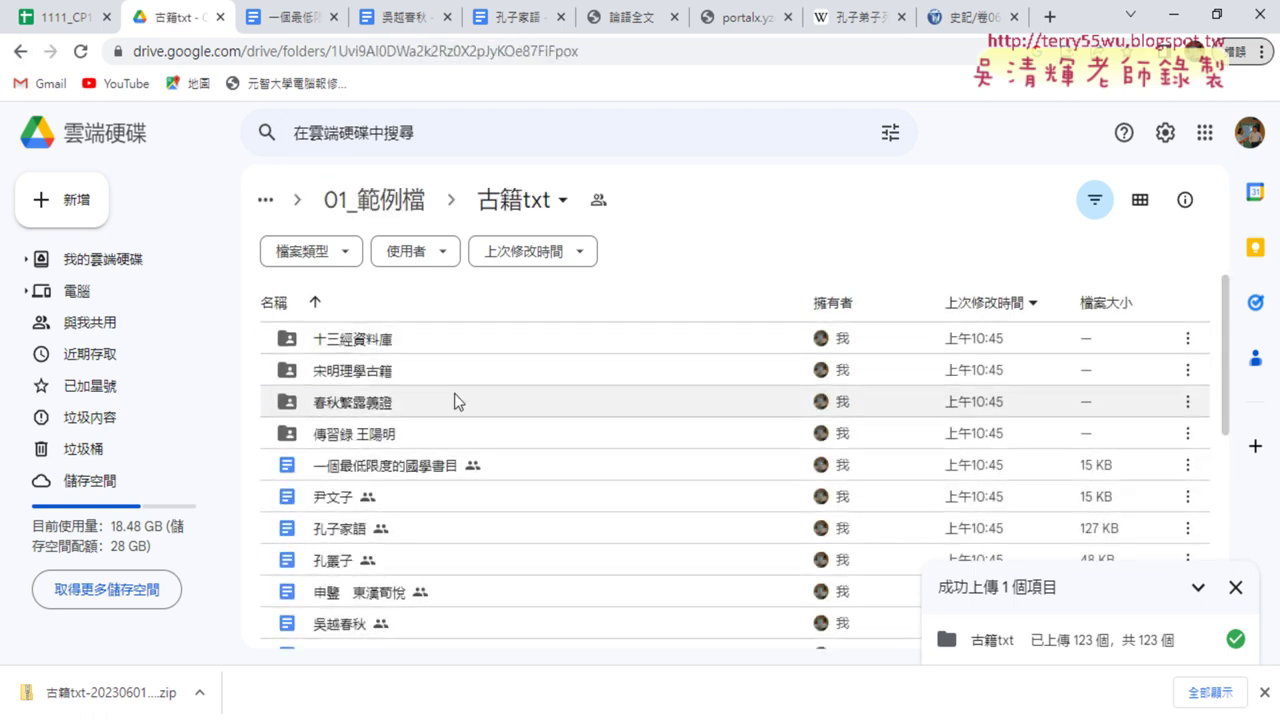
Open the 國學入門書要目及其讀法 document from the 古籍txt file list
{"action": "scroll", "coordinate": [457, 400], "scroll_direction": "down", "scroll_amount": 2}
{"action": "scroll", "coordinate": [486, 414], "scroll_direction": "down", "scroll_amount": 3}
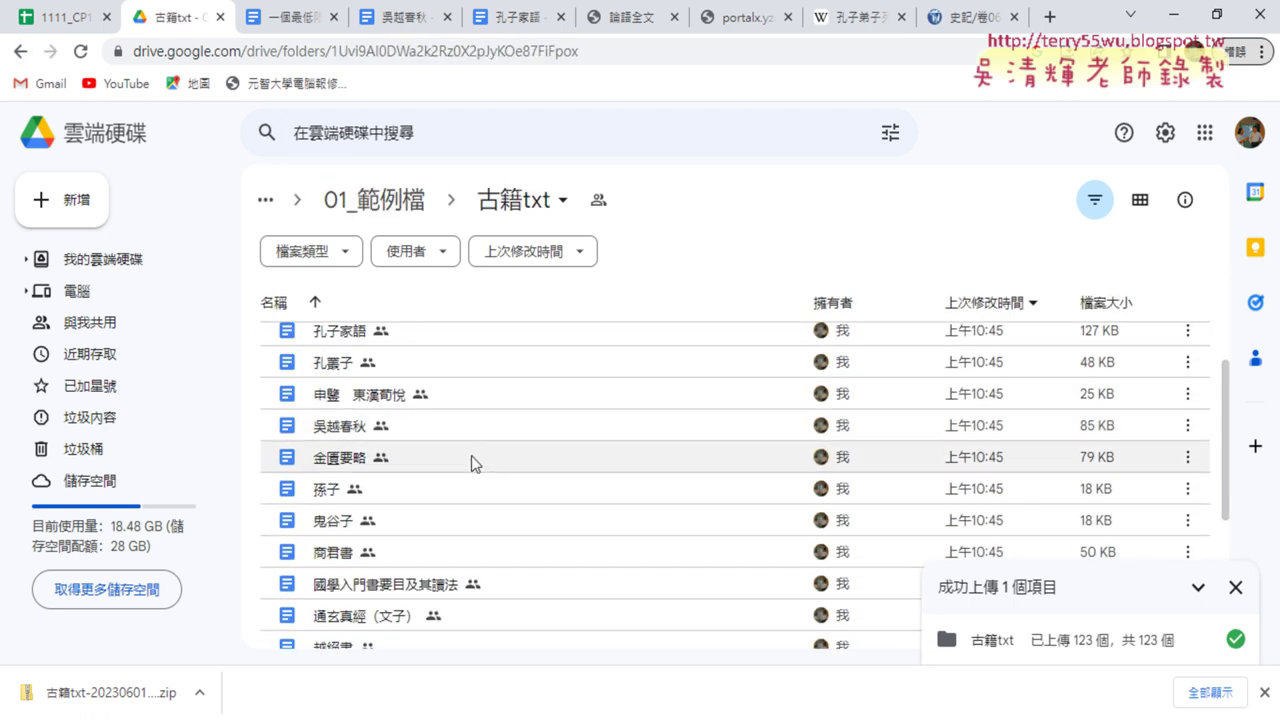
{"action": "scroll", "coordinate": [466, 498], "scroll_direction": "down", "scroll_amount": 2}
{"action": "scroll", "coordinate": [466, 502], "scroll_direction": "down", "scroll_amount": 1}
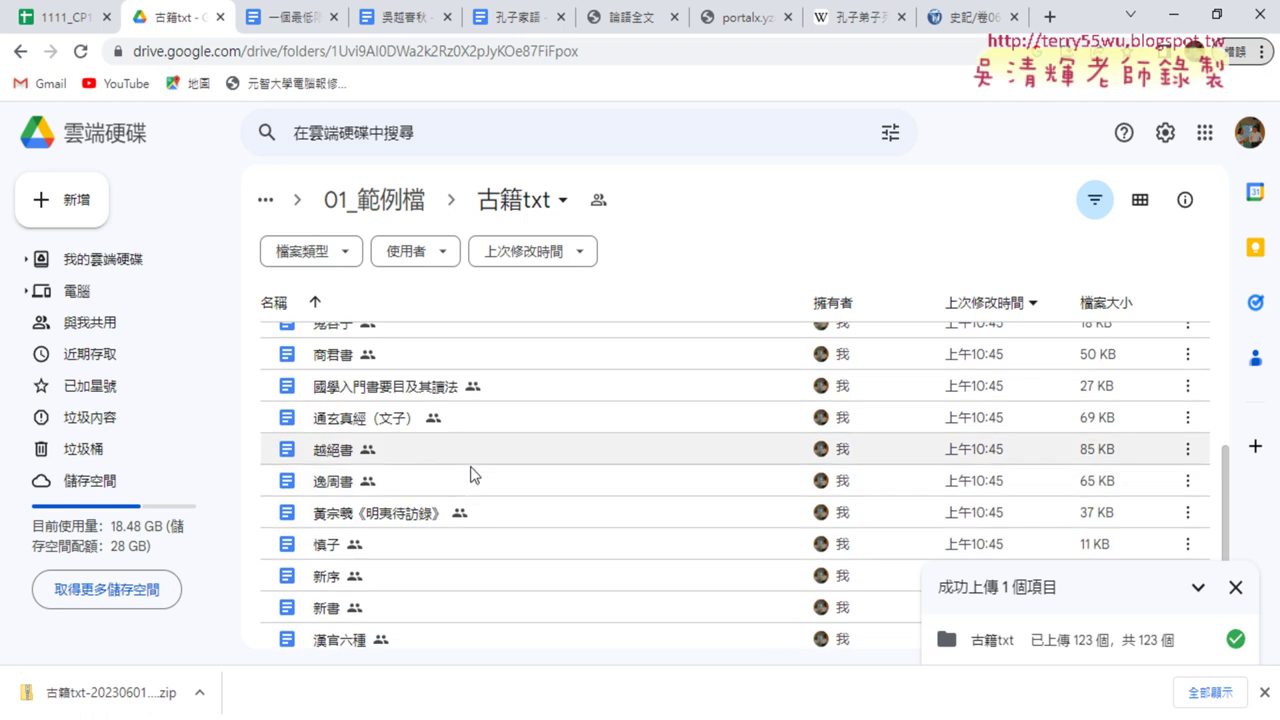
{"action": "left_click", "coordinate": [437, 389]}
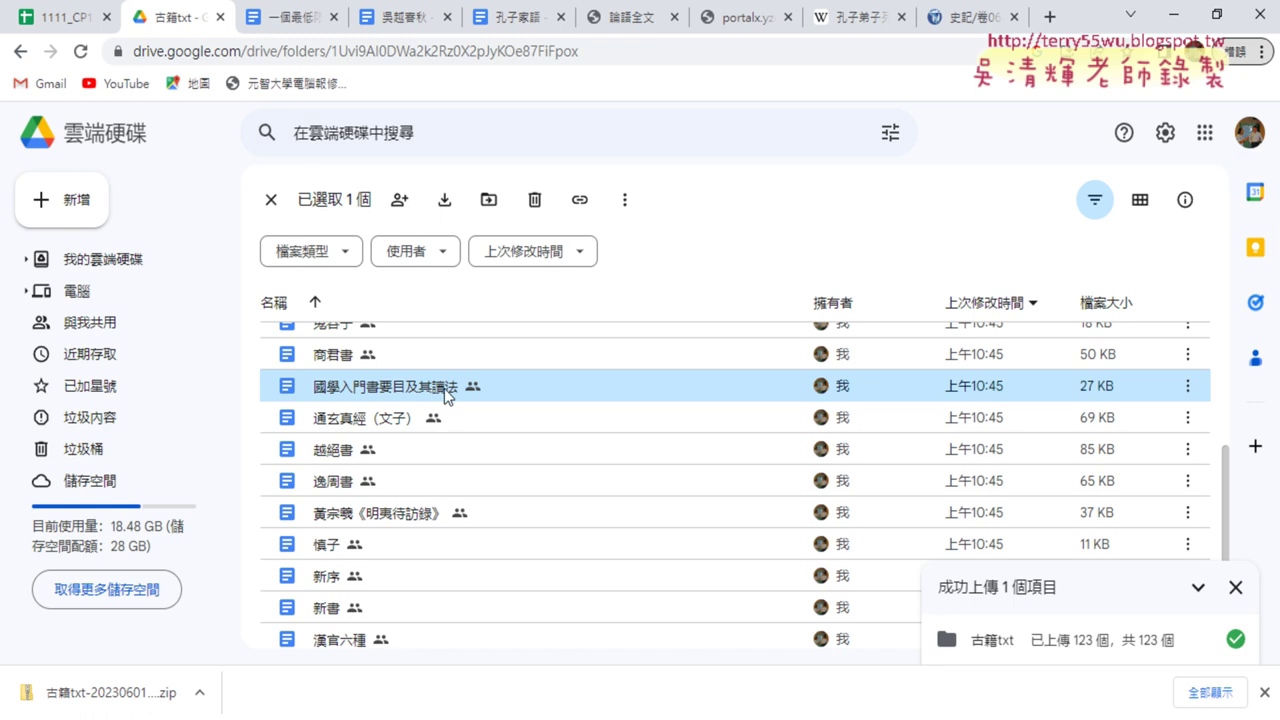
{"action": "double_click", "coordinate": [444, 388]}
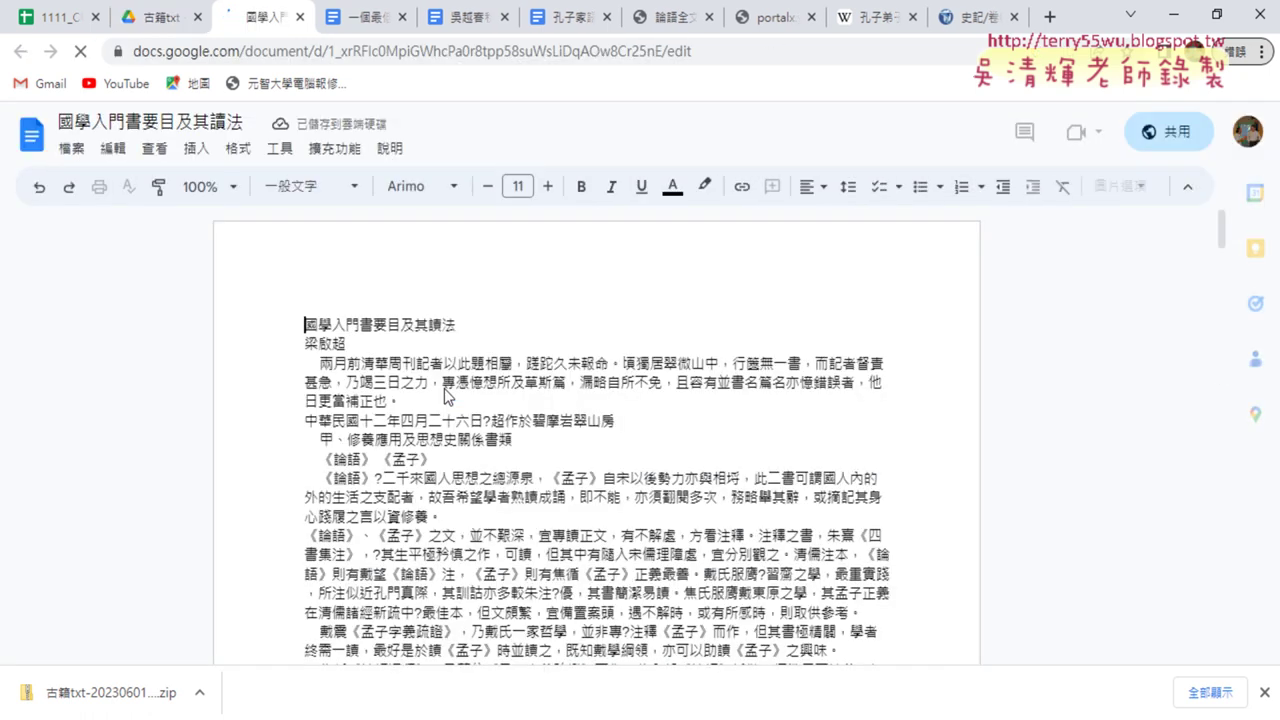
{"action": "left_click_drag", "start_coordinate": [346, 344], "coordinate": [305, 345]}
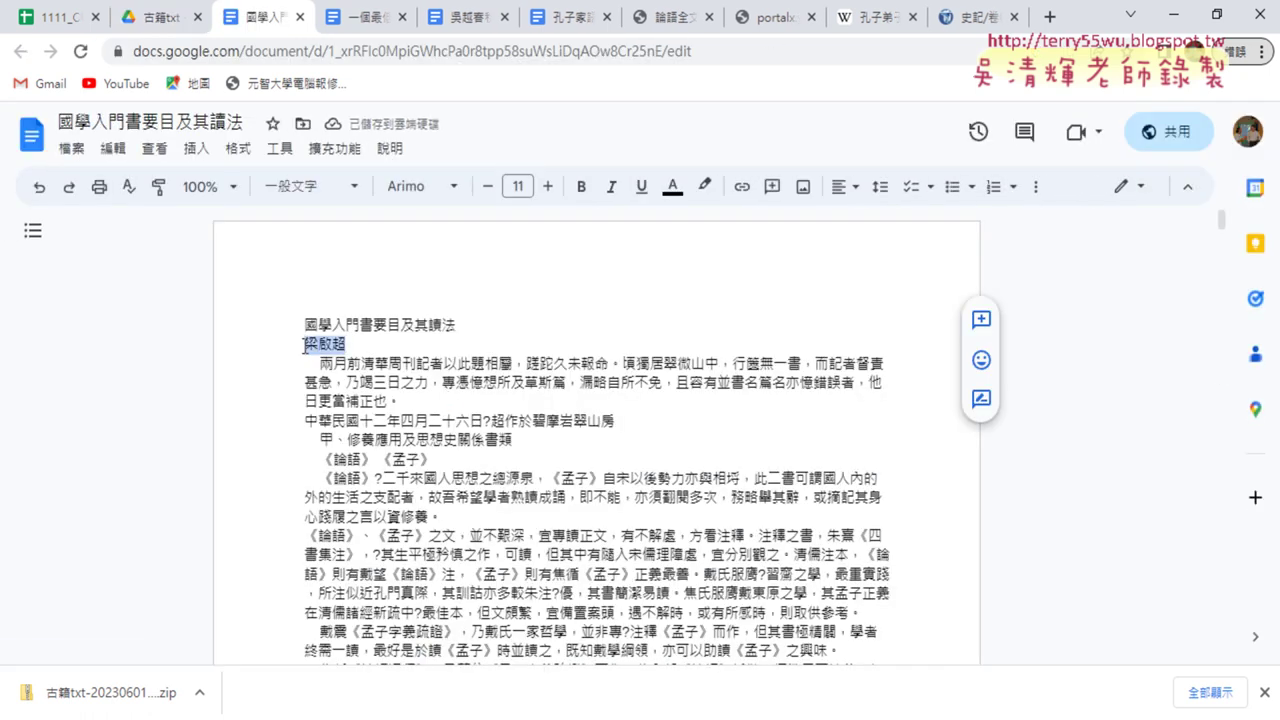
{"action": "scroll", "coordinate": [486, 413], "scroll_direction": "down", "scroll_amount": 1}
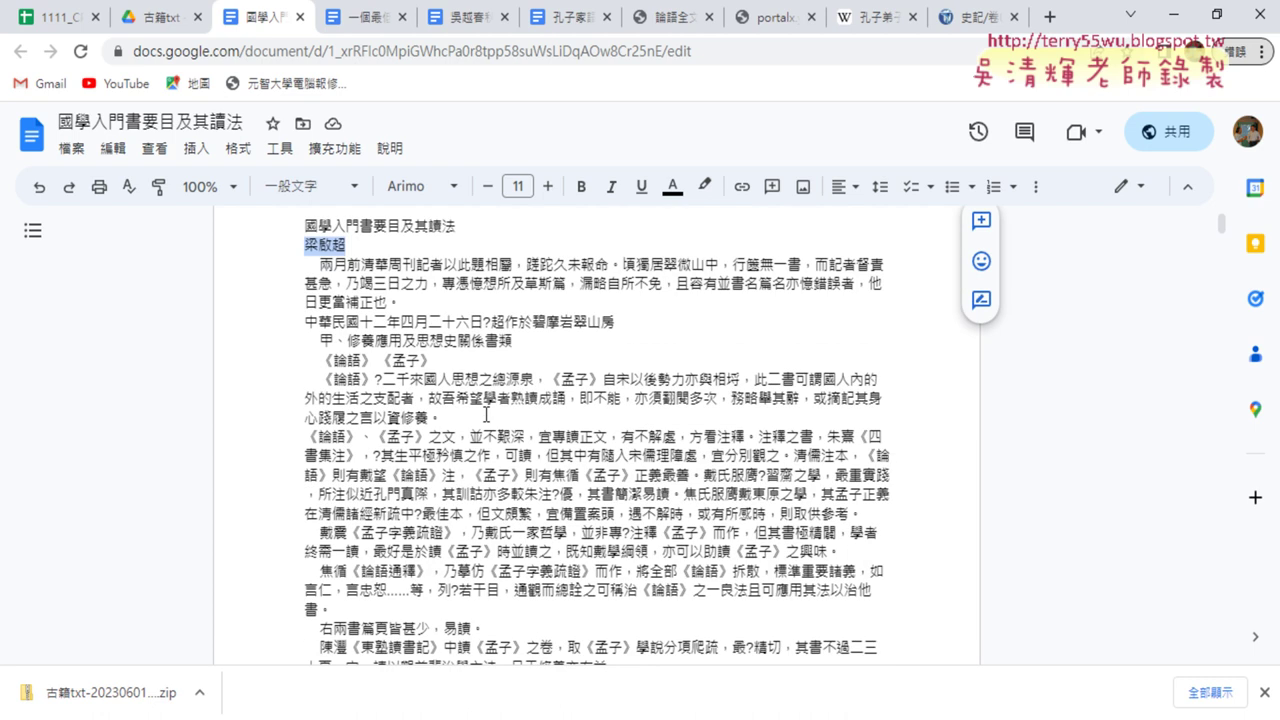
{"action": "left_click", "coordinate": [320, 360]}
{"action": "left_click_drag", "start_coordinate": [320, 360], "coordinate": [432, 362]}
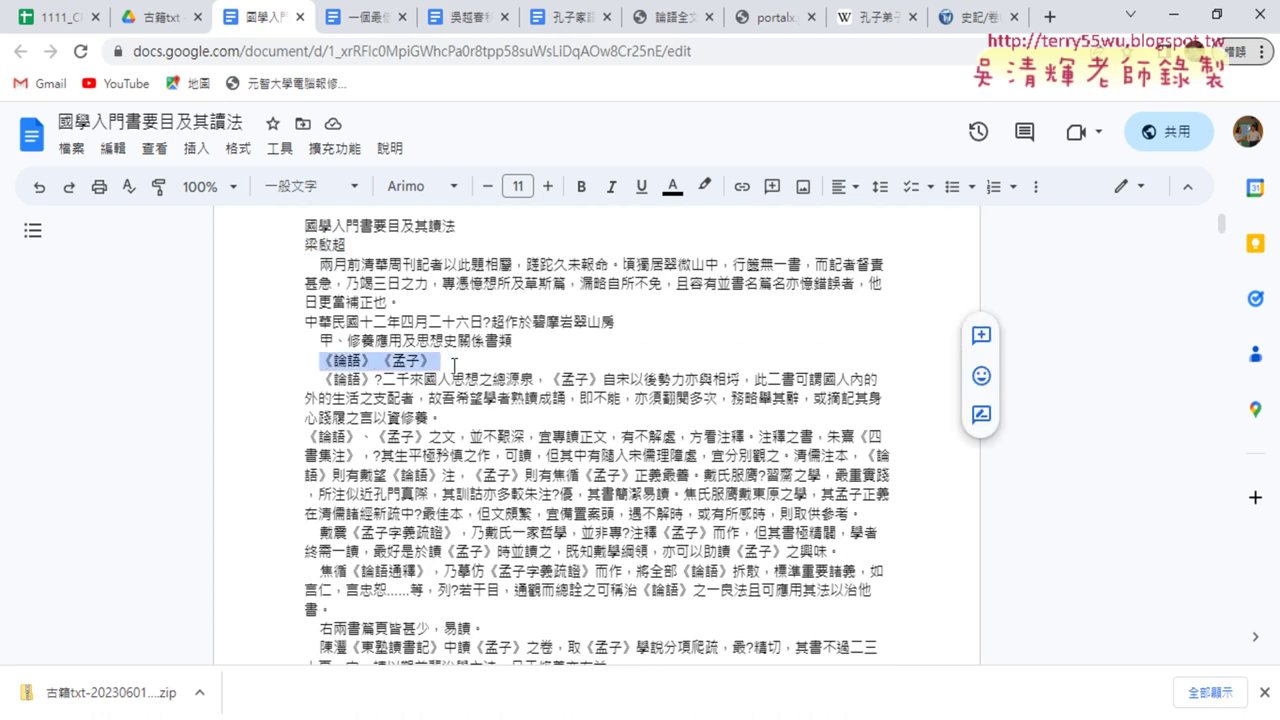
{"action": "scroll", "coordinate": [546, 421], "scroll_direction": "down", "scroll_amount": 1}
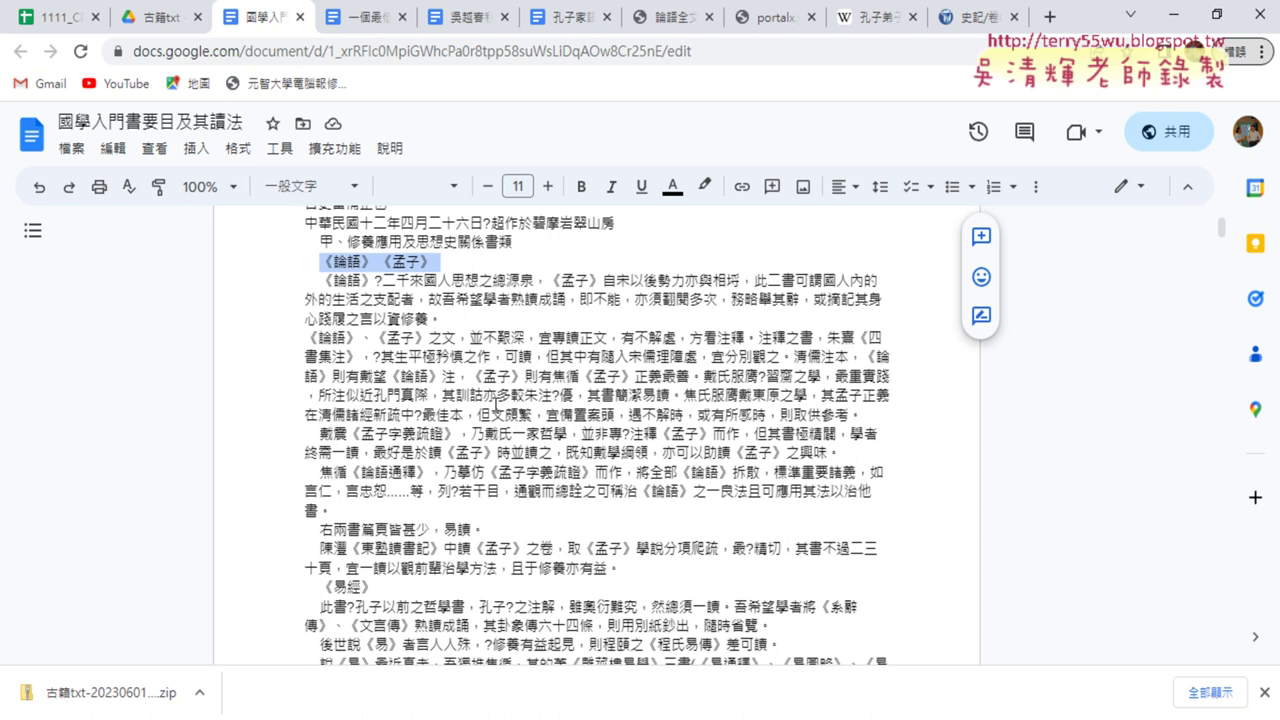
{"action": "scroll", "coordinate": [490, 378], "scroll_direction": "down", "scroll_amount": 1}
{"action": "scroll", "coordinate": [581, 395], "scroll_direction": "down", "scroll_amount": 2}
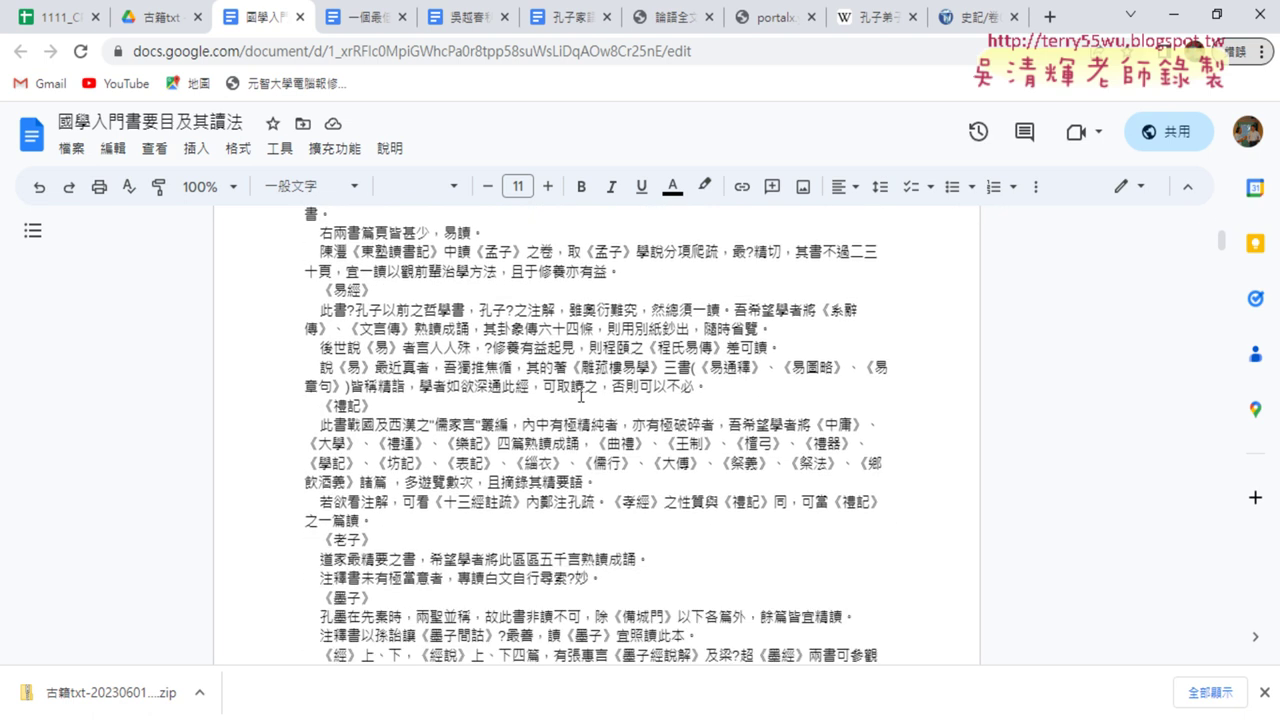
{"action": "scroll", "coordinate": [581, 395], "scroll_direction": "down", "scroll_amount": 1}
{"action": "scroll", "coordinate": [581, 395], "scroll_direction": "down", "scroll_amount": 1}
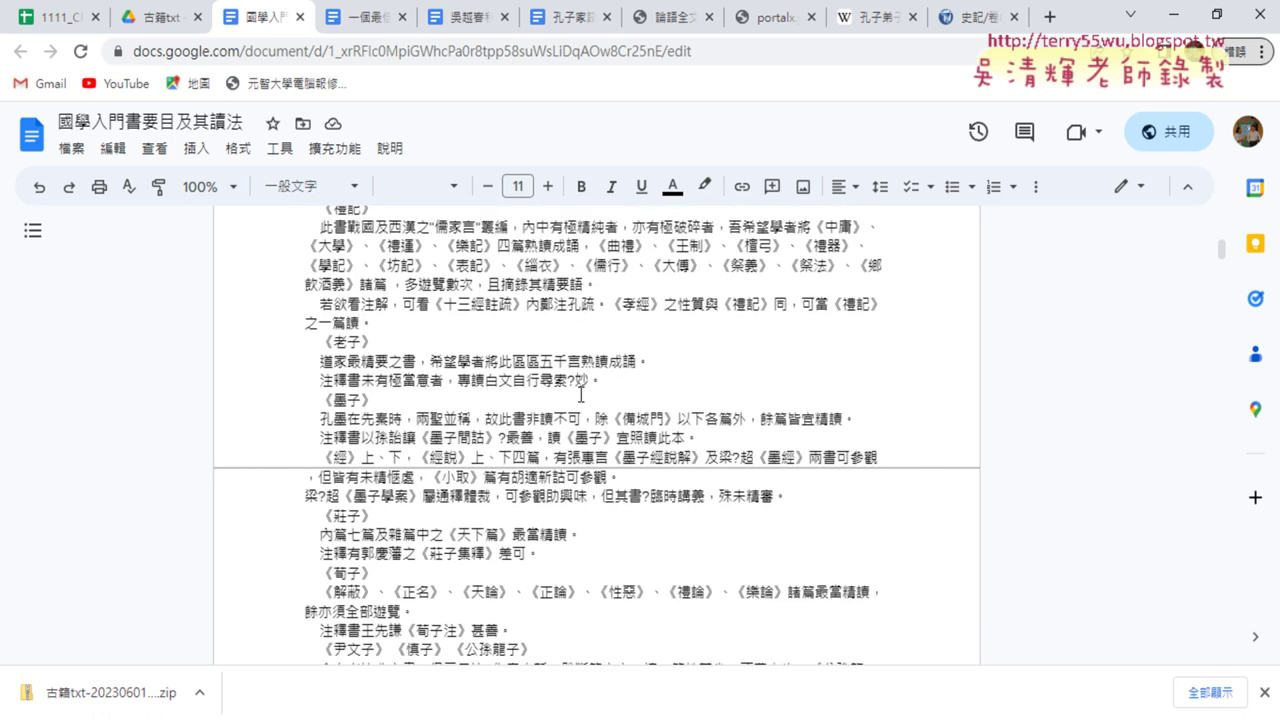
Close 國學入門書要目及其讀法 and open 吳越春秋 from the 古籍txt file list
{"action": "left_click", "coordinate": [298, 17]}
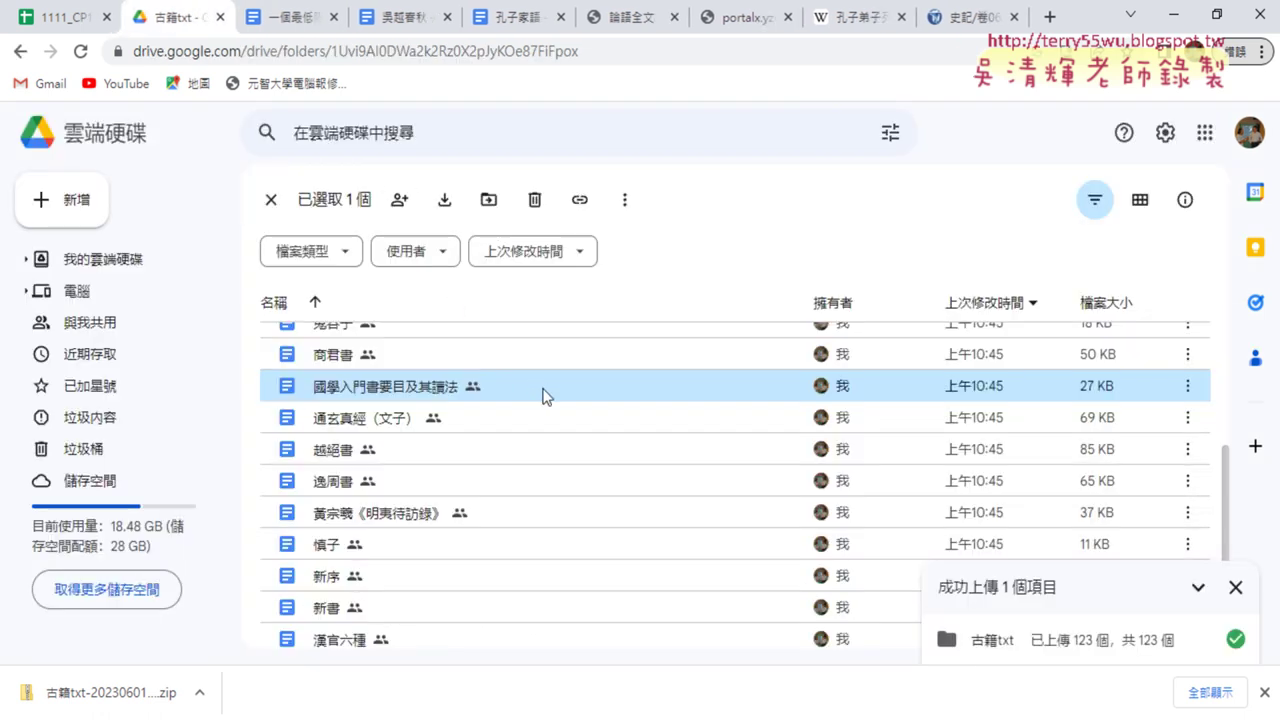
{"action": "scroll", "coordinate": [543, 395], "scroll_direction": "down", "scroll_amount": 1}
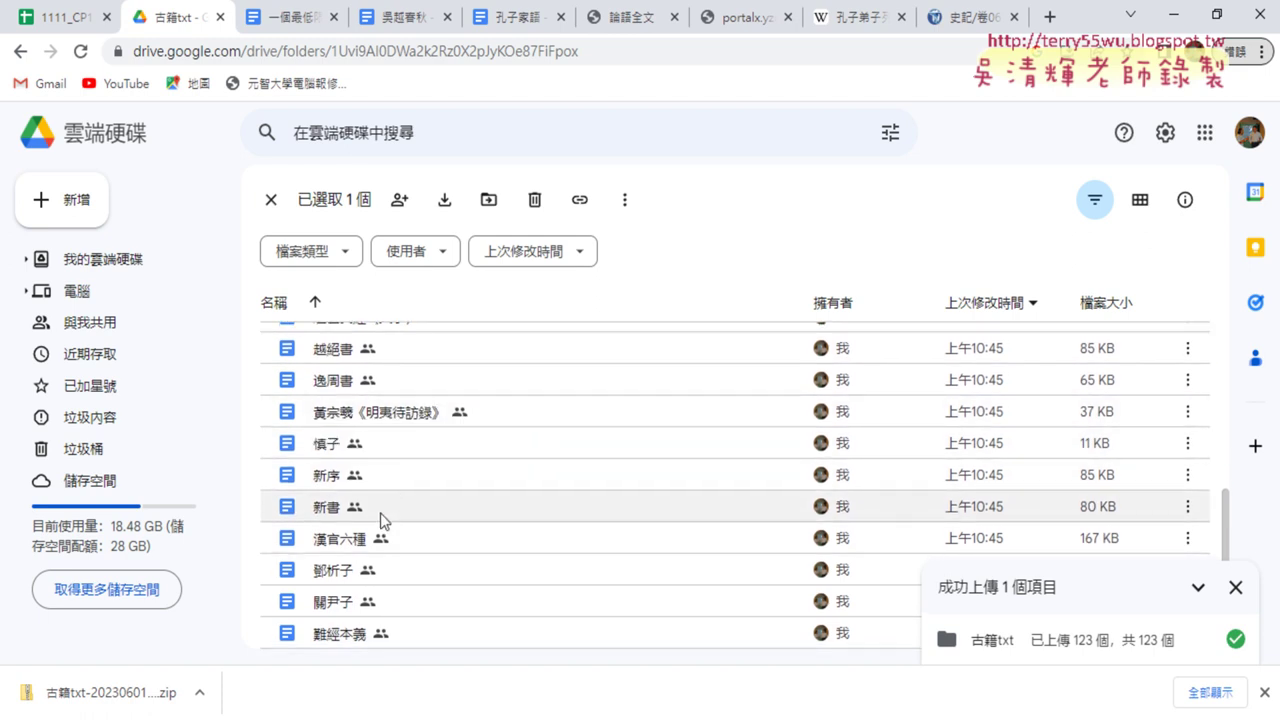
{"action": "scroll", "coordinate": [379, 488], "scroll_direction": "up", "scroll_amount": 1}
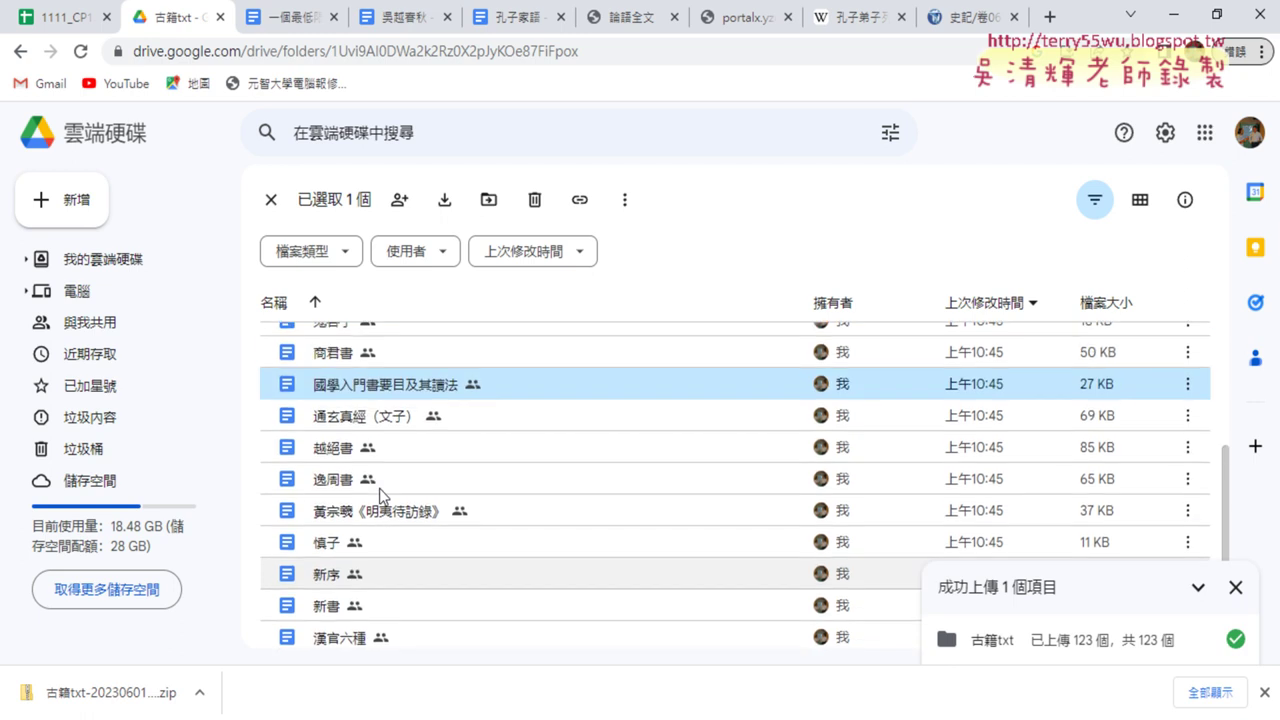
{"action": "scroll", "coordinate": [379, 488], "scroll_direction": "up", "scroll_amount": 1}
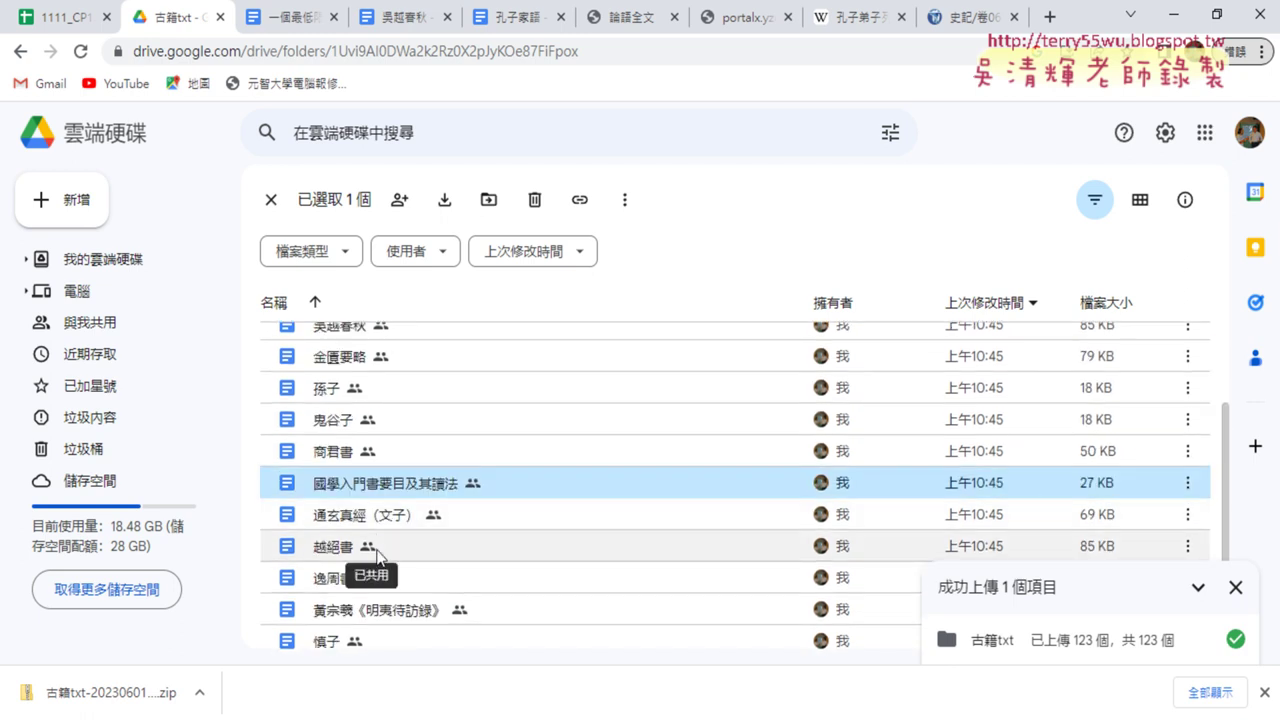
{"action": "scroll", "coordinate": [380, 490], "scroll_direction": "up", "scroll_amount": 1}
{"action": "scroll", "coordinate": [385, 475], "scroll_direction": "up", "scroll_amount": 2}
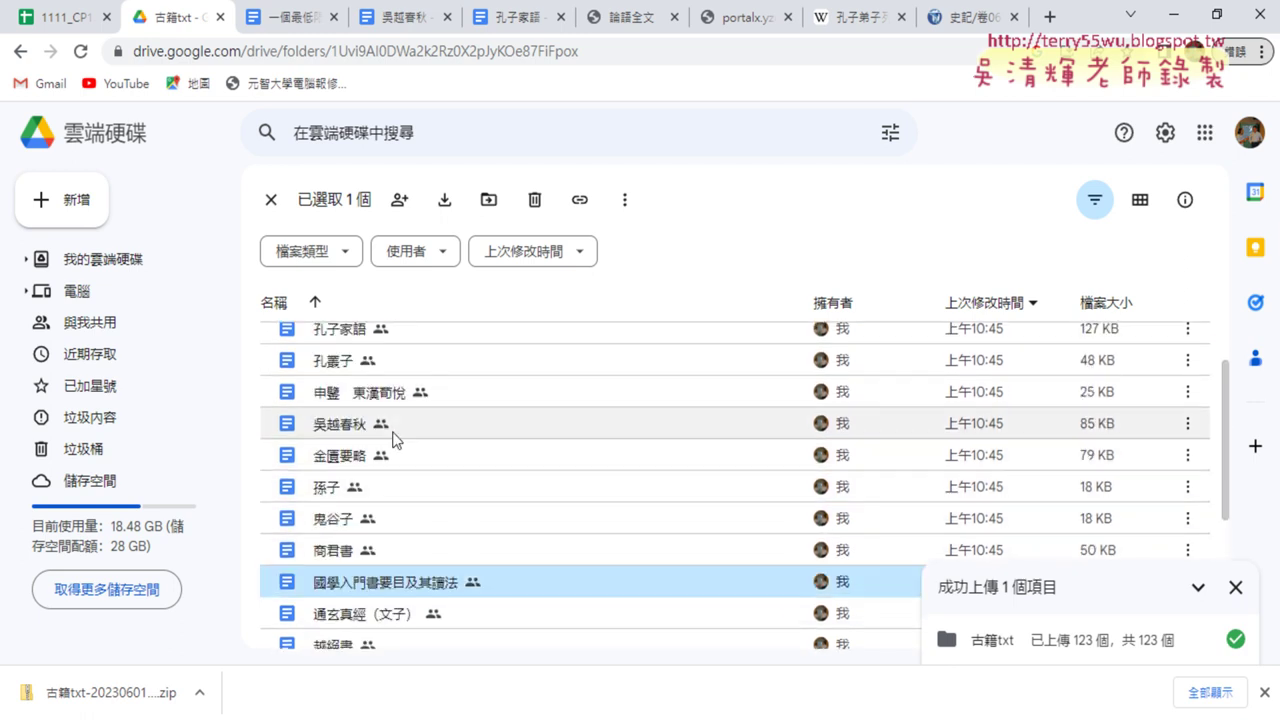
{"action": "double_click", "coordinate": [393, 432]}
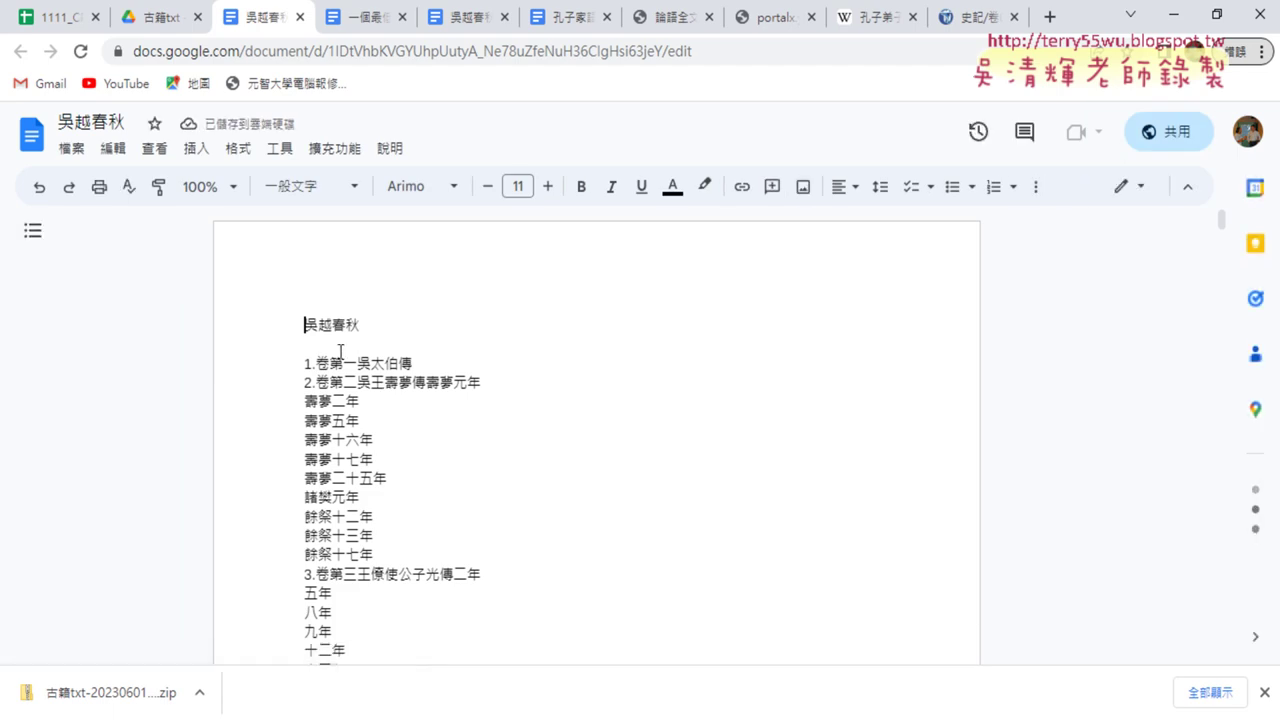
Select 吳太伯傳 in the line 1.卷第一吳太伯傳
{"action": "left_click_drag", "start_coordinate": [358, 363], "coordinate": [412, 363]}
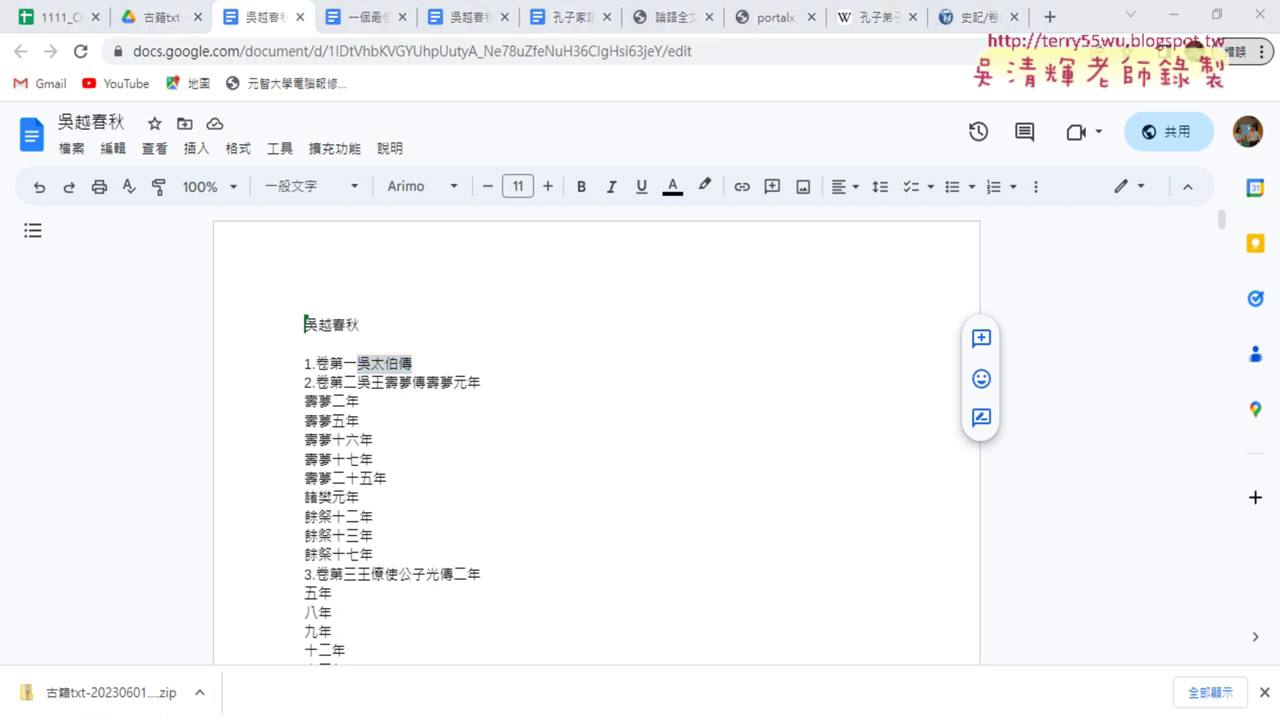
Narrow the text selection to the single character 吳
{"action": "left_click_drag", "start_coordinate": [357, 364], "coordinate": [371, 364]}
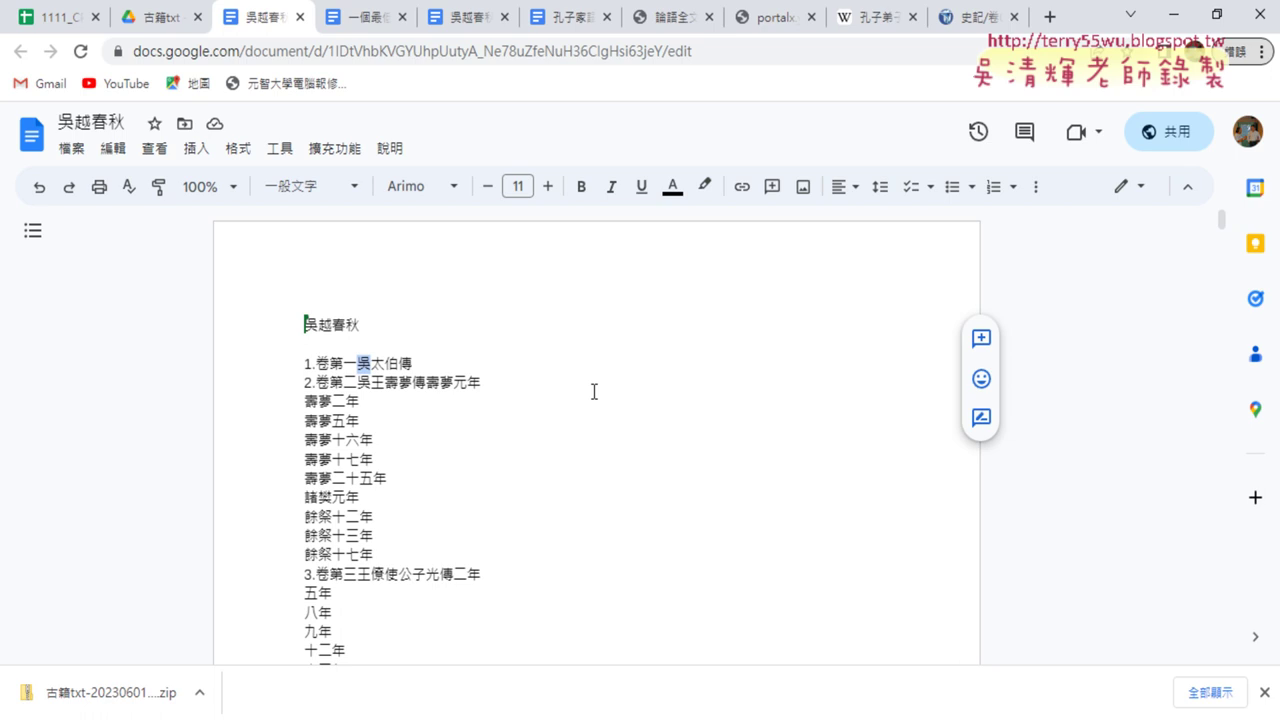
Close 吳越春秋, dismiss the upload-complete notice, and open the 十三經資料庫 folder
{"action": "left_click", "coordinate": [299, 17]}
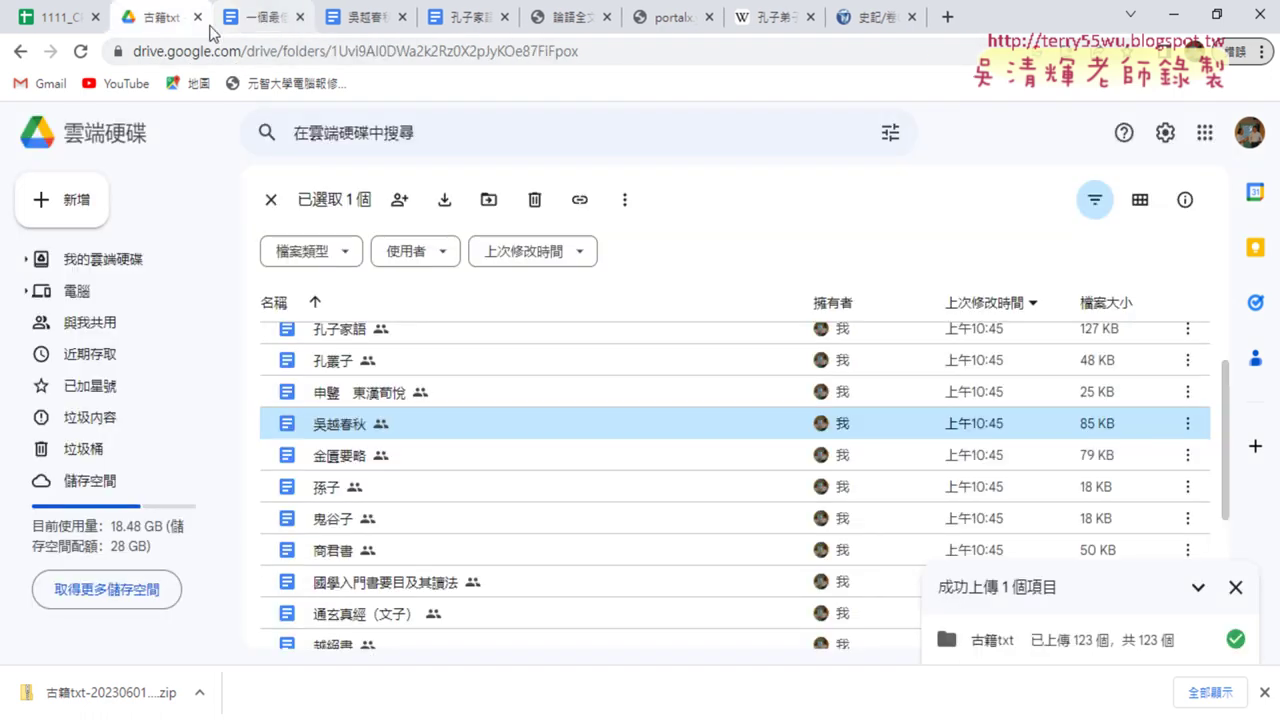
{"action": "scroll", "coordinate": [390, 424], "scroll_direction": "down", "scroll_amount": 2}
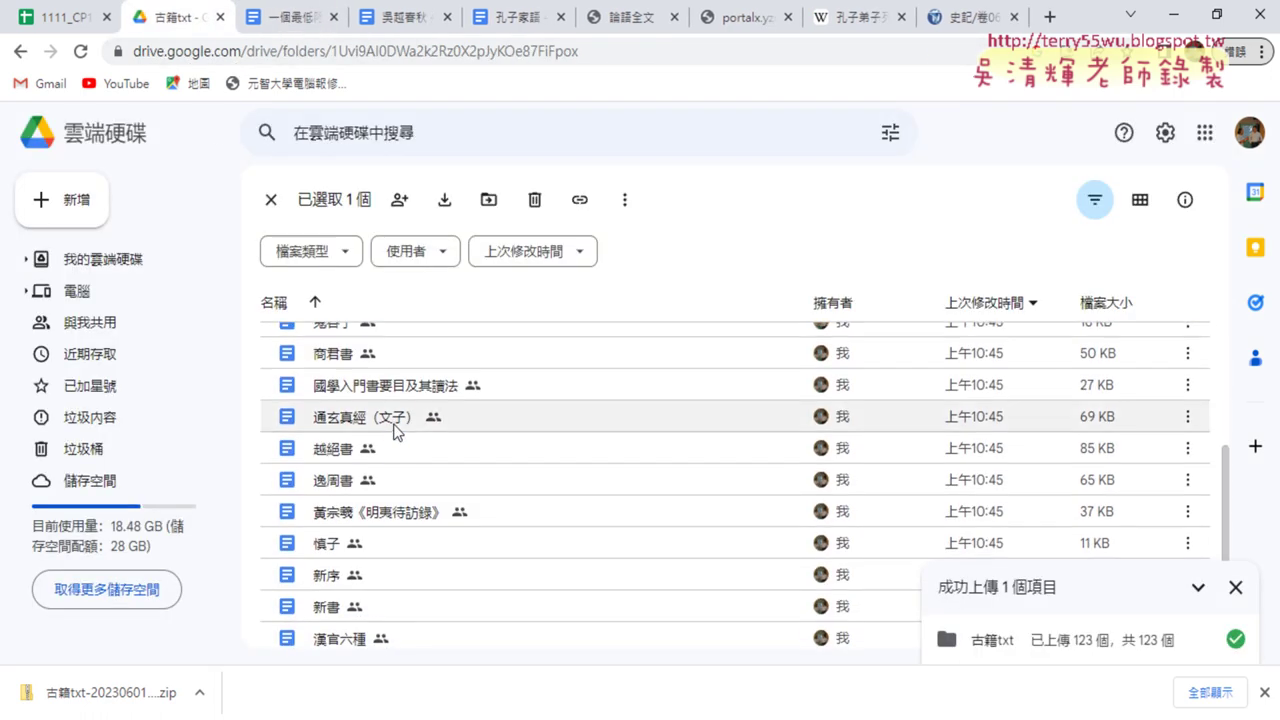
{"action": "scroll", "coordinate": [395, 435], "scroll_direction": "up", "scroll_amount": 1}
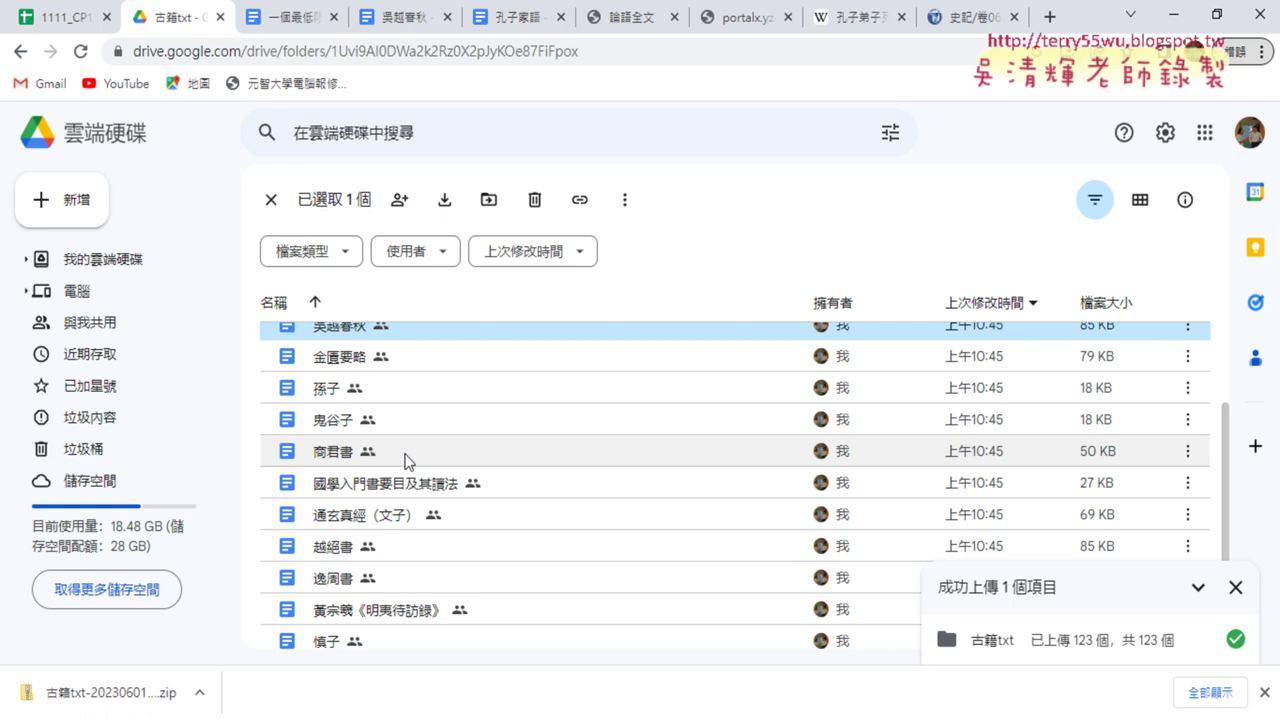
{"action": "scroll", "coordinate": [408, 460], "scroll_direction": "down", "scroll_amount": 2}
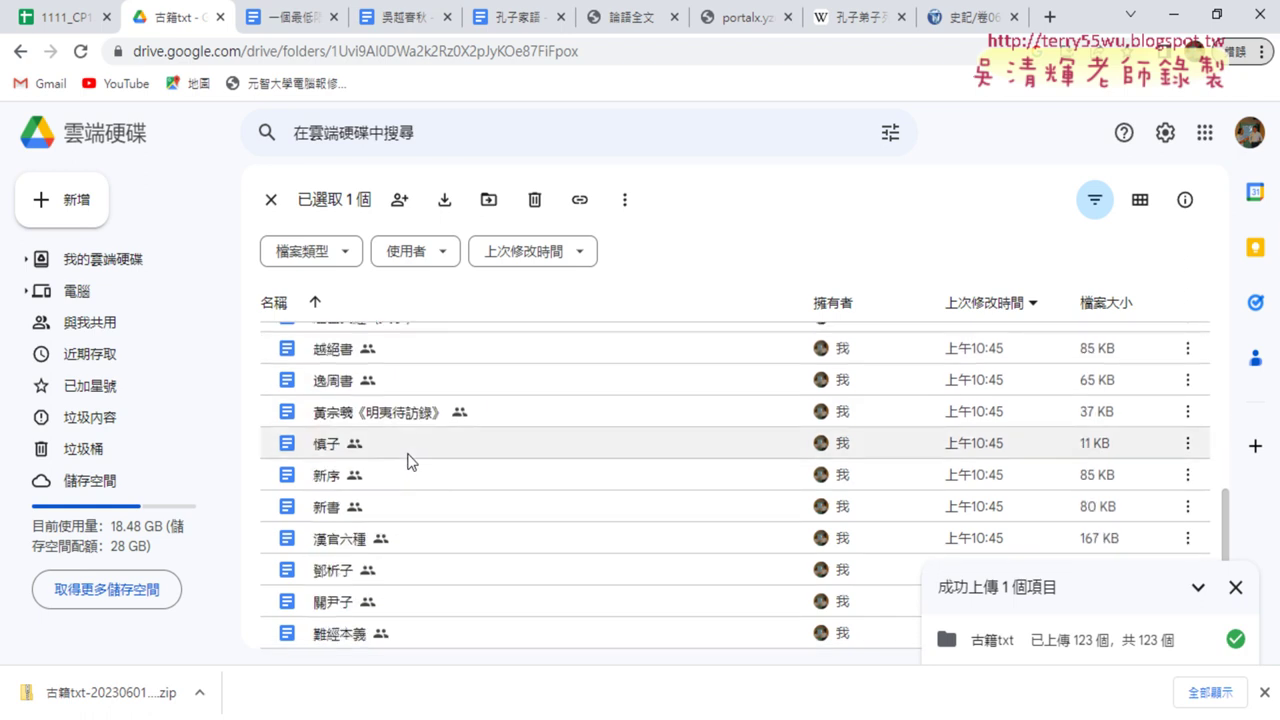
{"action": "left_click", "coordinate": [1236, 589]}
{"action": "scroll", "coordinate": [540, 557], "scroll_direction": "up", "scroll_amount": 5}
{"action": "scroll", "coordinate": [539, 557], "scroll_direction": "up", "scroll_amount": 3}
{"action": "double_click", "coordinate": [452, 346]}
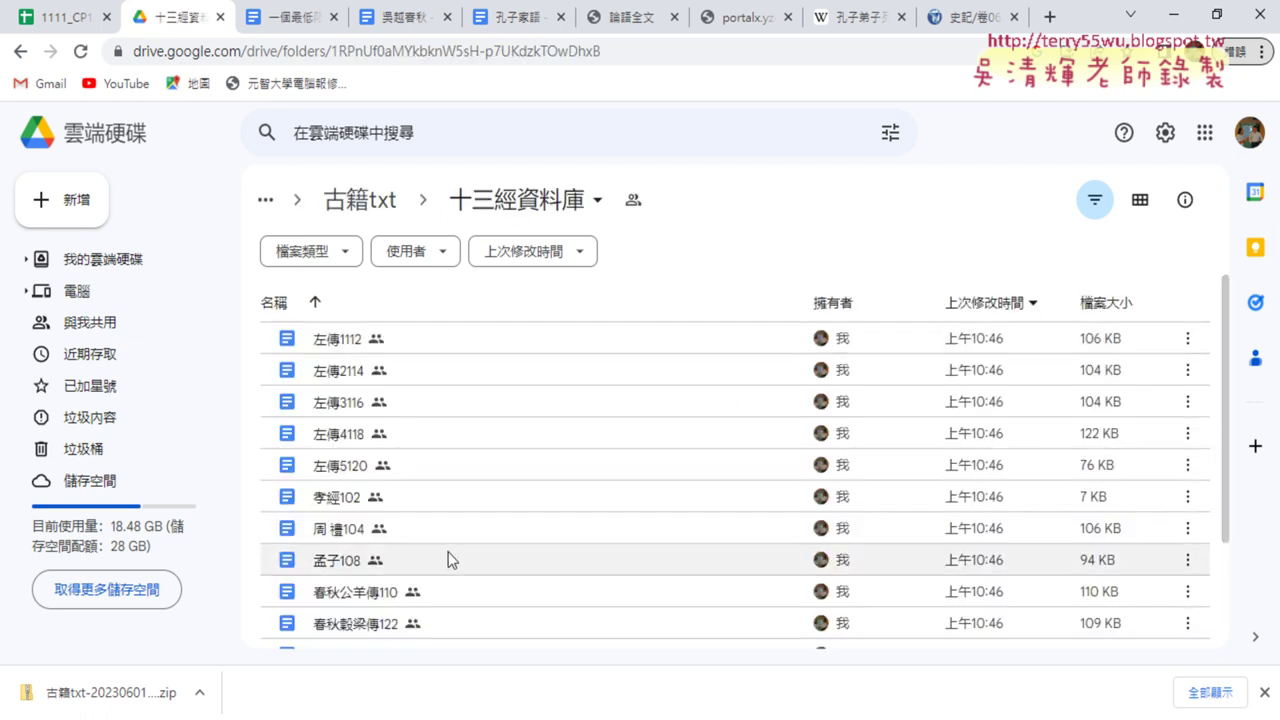
Go back to 古籍txt and open the 宋明理學古籍 folder
{"action": "scroll", "coordinate": [415, 390], "scroll_direction": "down", "scroll_amount": 3}
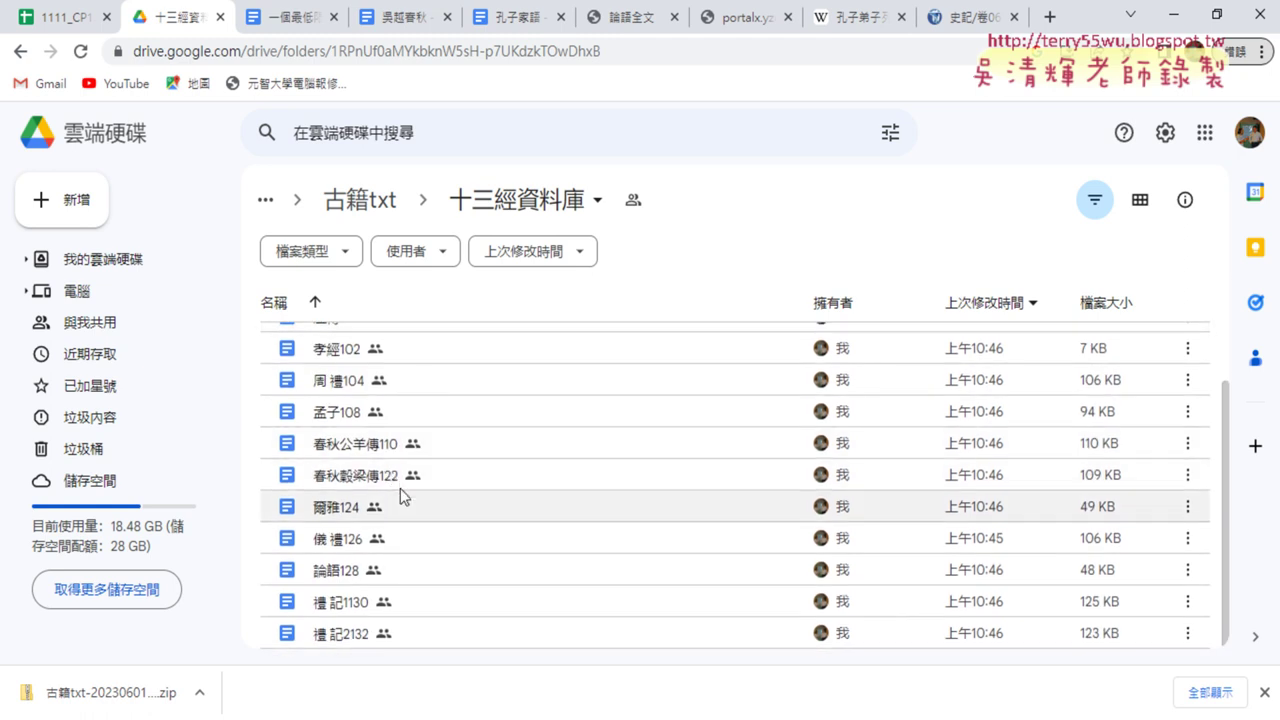
{"action": "scroll", "coordinate": [400, 615], "scroll_direction": "up", "scroll_amount": 3}
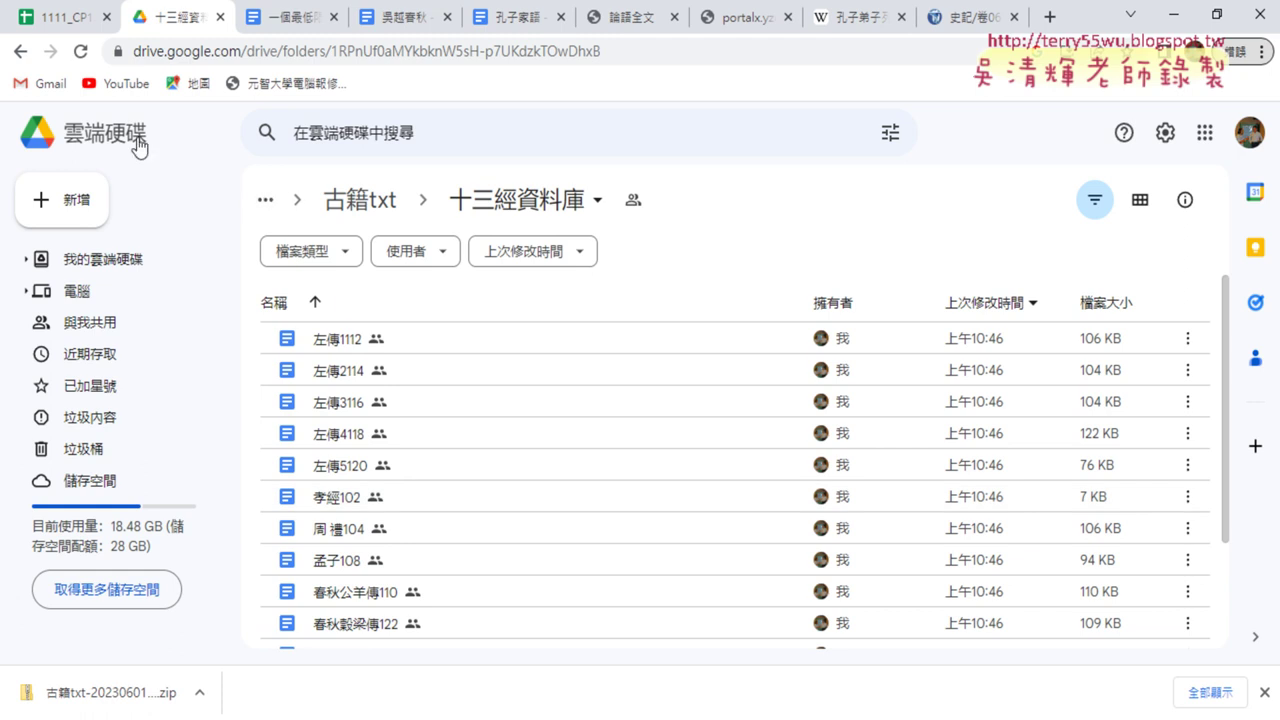
{"action": "left_click", "coordinate": [10, 56]}
{"action": "double_click", "coordinate": [368, 382]}
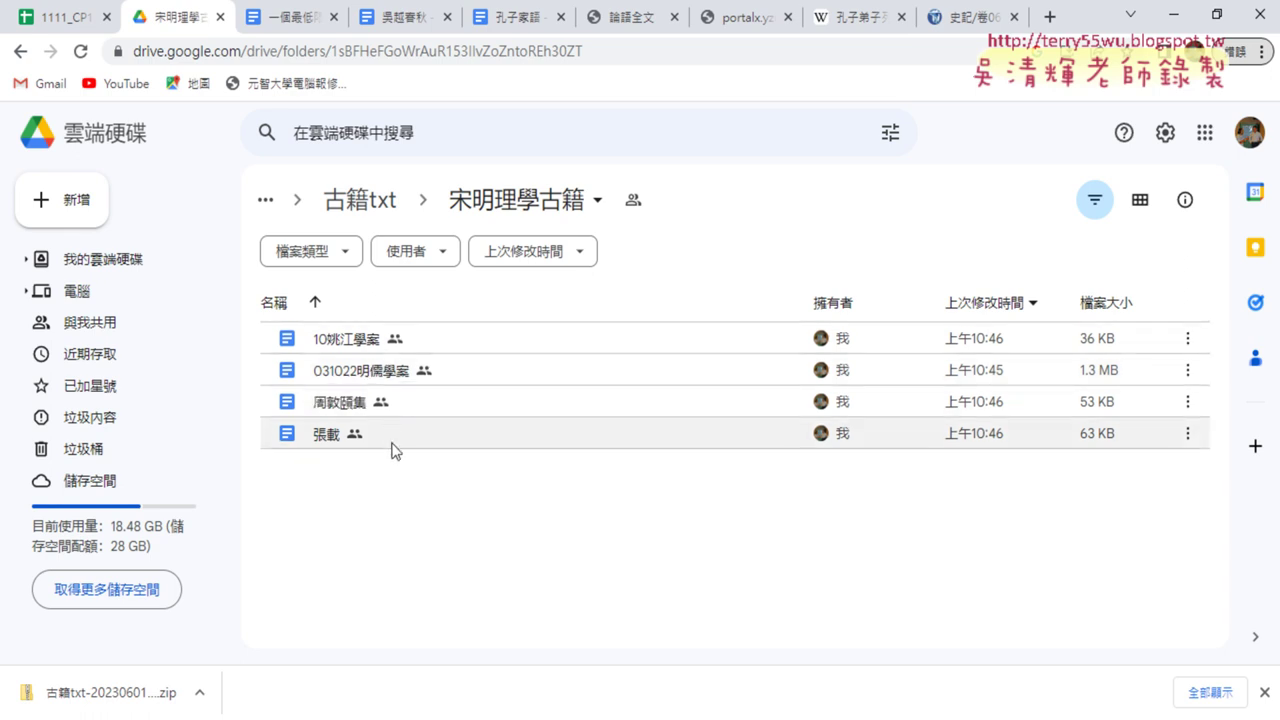
Go back and browse the contents of the 春秋繁露義證 folder
{"action": "left_click", "coordinate": [20, 51]}
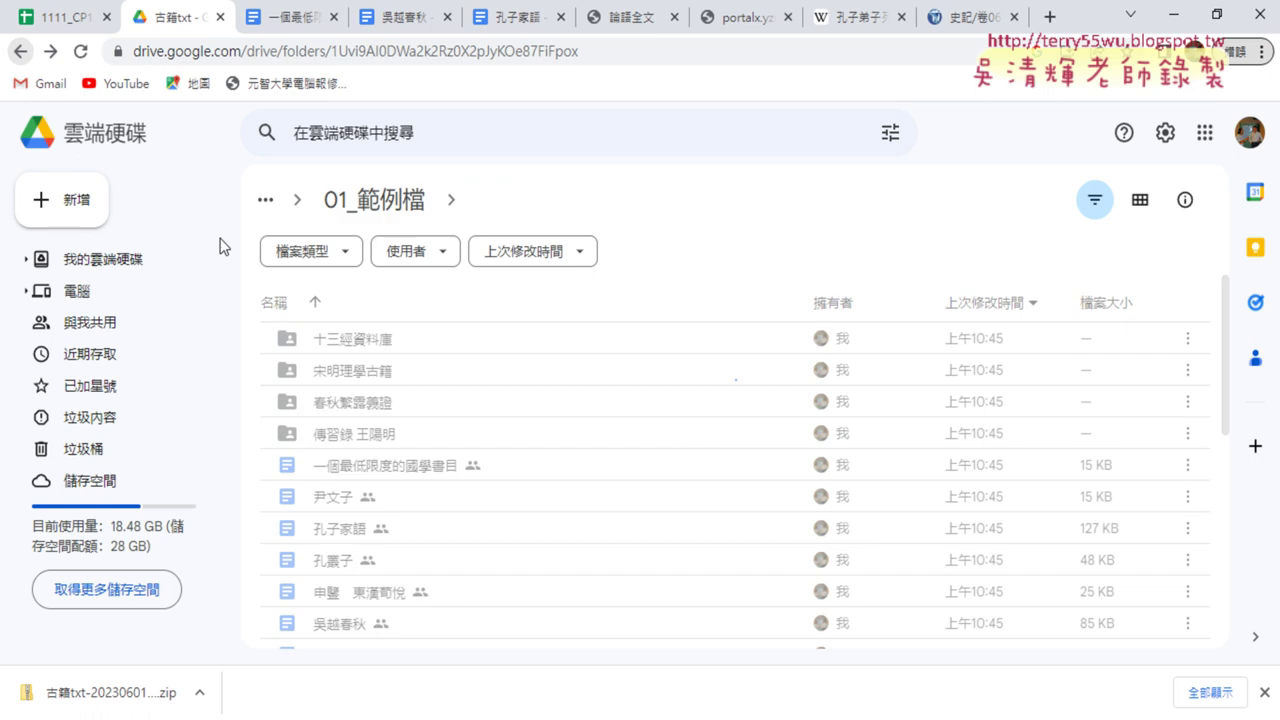
{"action": "double_click", "coordinate": [383, 402]}
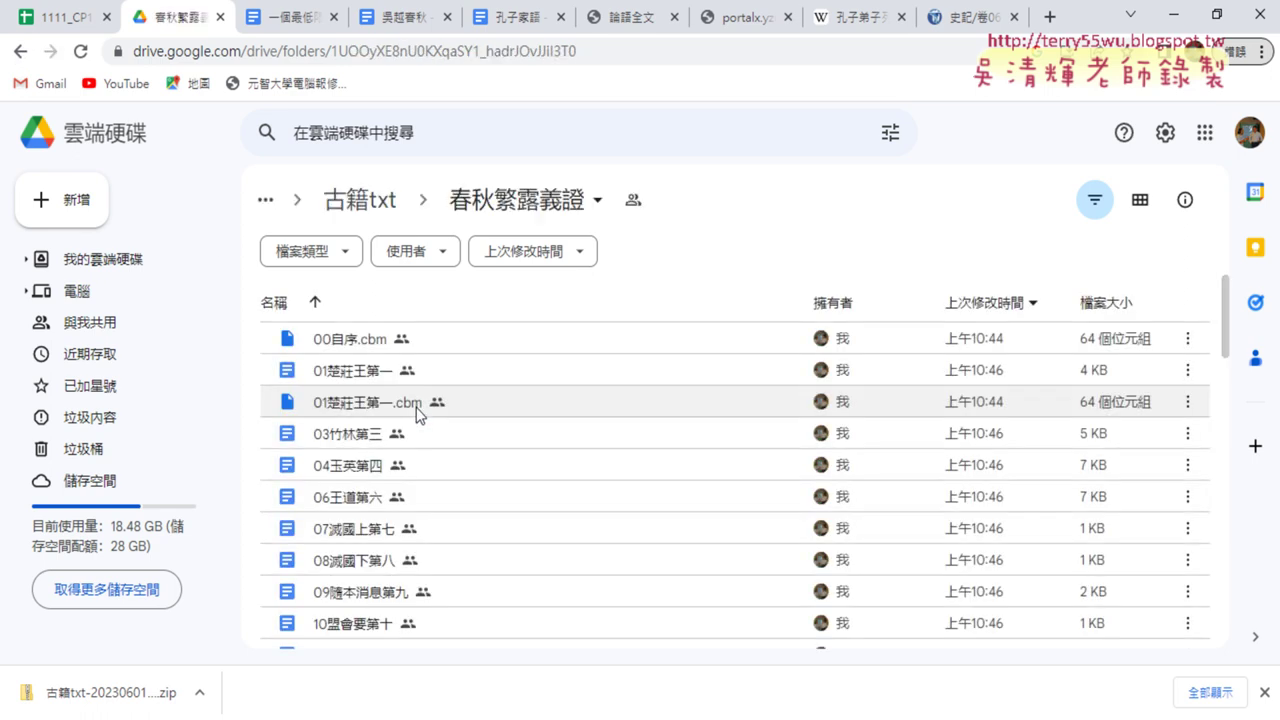
{"action": "scroll", "coordinate": [417, 410], "scroll_direction": "down", "scroll_amount": 2}
{"action": "scroll", "coordinate": [417, 410], "scroll_direction": "down", "scroll_amount": 3}
{"action": "scroll", "coordinate": [417, 410], "scroll_direction": "down", "scroll_amount": 3}
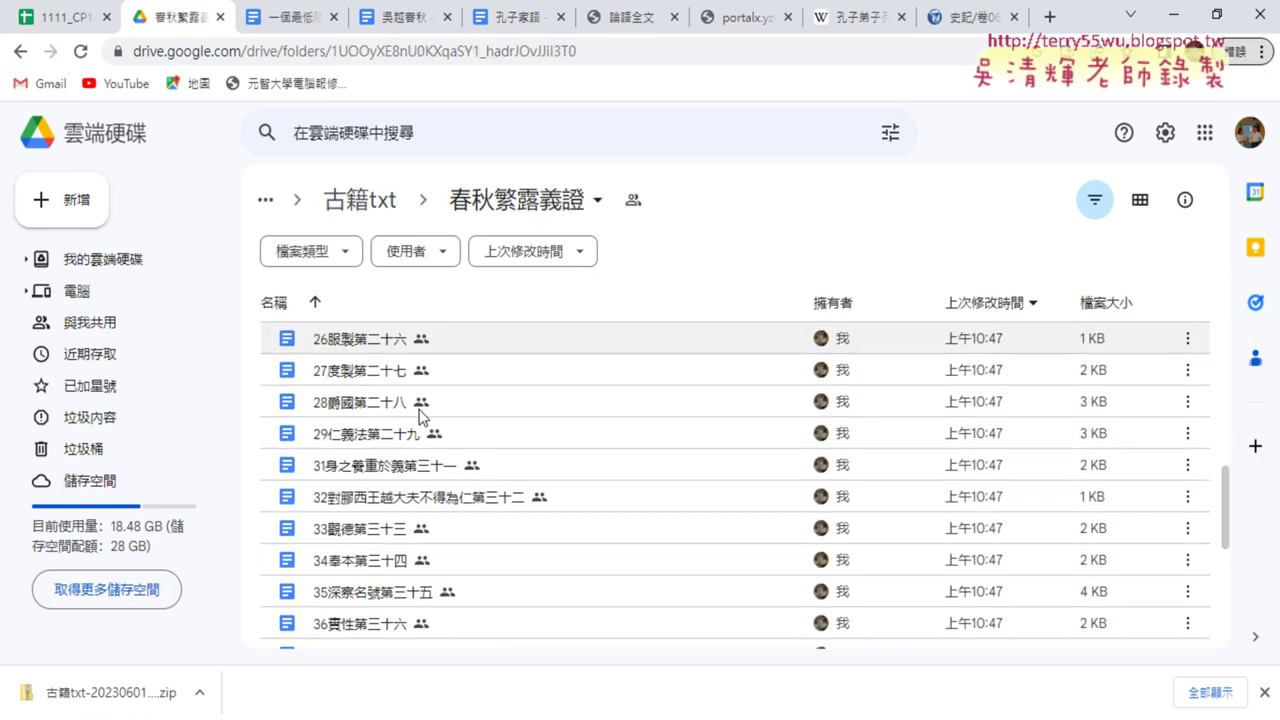
{"action": "scroll", "coordinate": [418, 415], "scroll_direction": "down", "scroll_amount": 5}
{"action": "scroll", "coordinate": [418, 418], "scroll_direction": "down", "scroll_amount": 1}
{"action": "scroll", "coordinate": [418, 418], "scroll_direction": "down", "scroll_amount": 2}
{"action": "scroll", "coordinate": [418, 418], "scroll_direction": "down", "scroll_amount": 4}
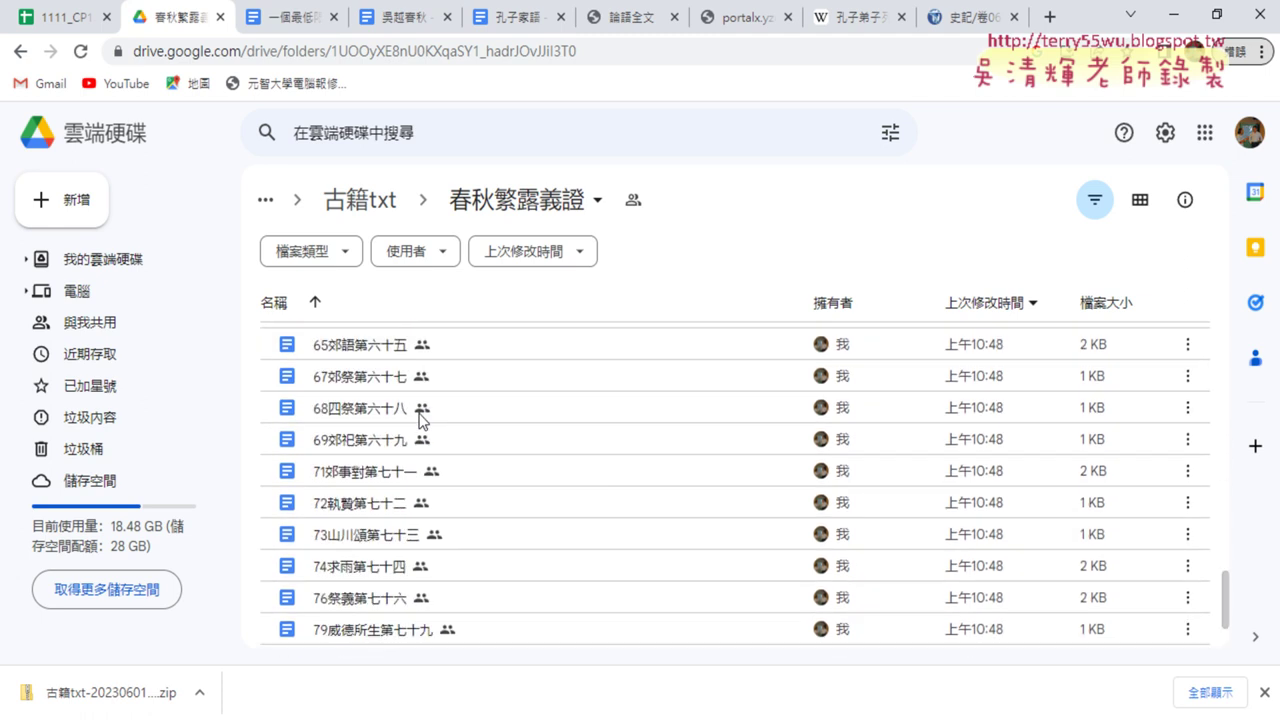
{"action": "scroll", "coordinate": [418, 418], "scroll_direction": "down", "scroll_amount": 3}
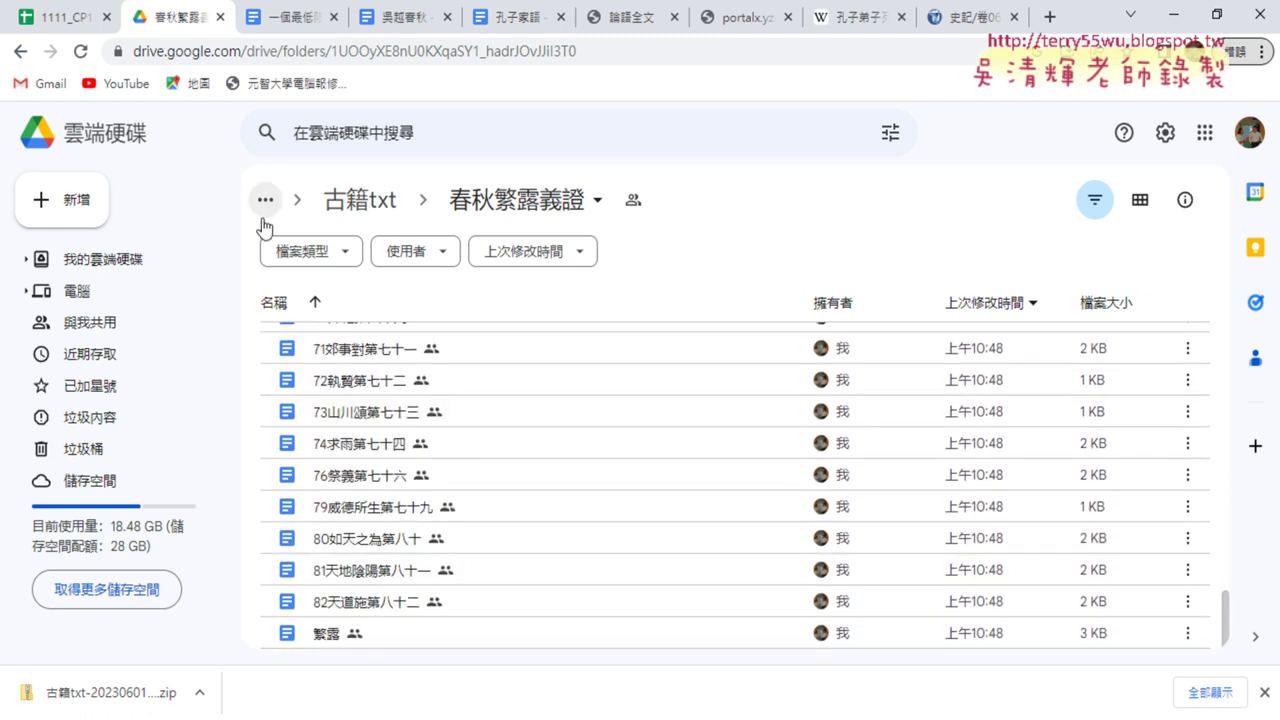
Return to the 古籍txt folder, then switch to the Excel workbook 論語查詢系統
{"action": "left_click", "coordinate": [21, 51]}
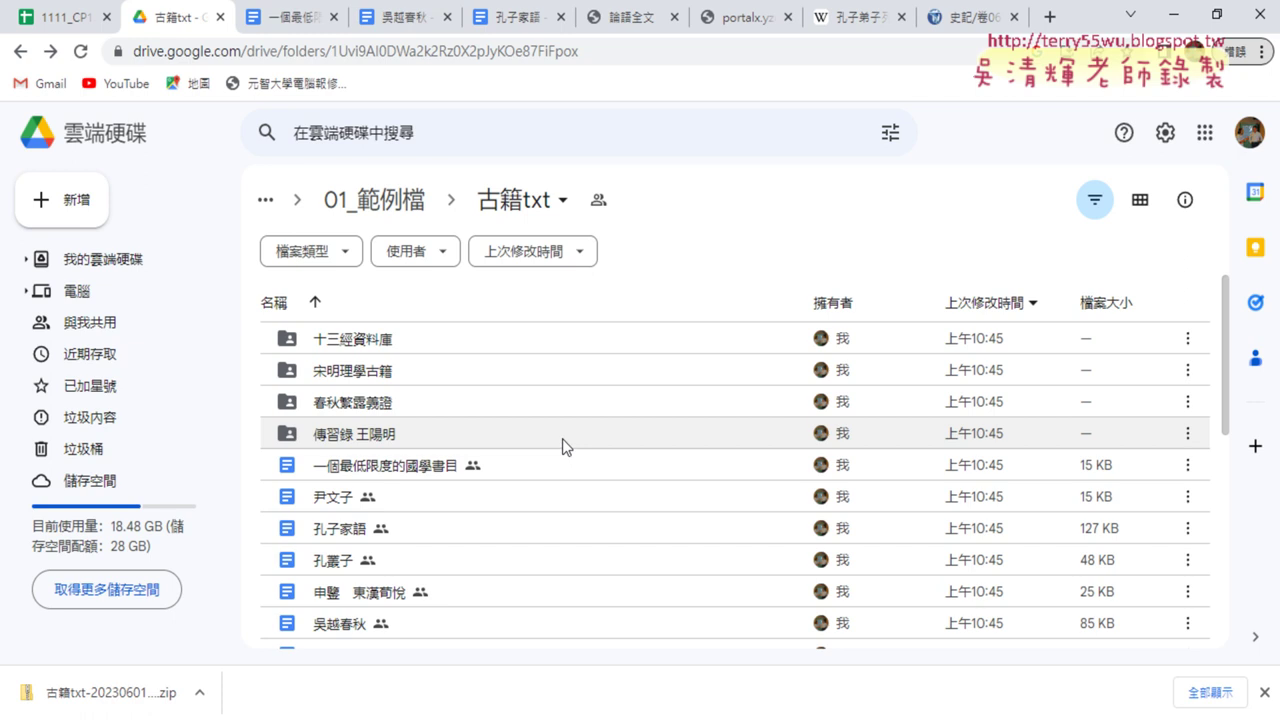
{"action": "scroll", "coordinate": [684, 480], "scroll_direction": "down", "scroll_amount": 2}
{"action": "scroll", "coordinate": [684, 480], "scroll_direction": "down", "scroll_amount": 1}
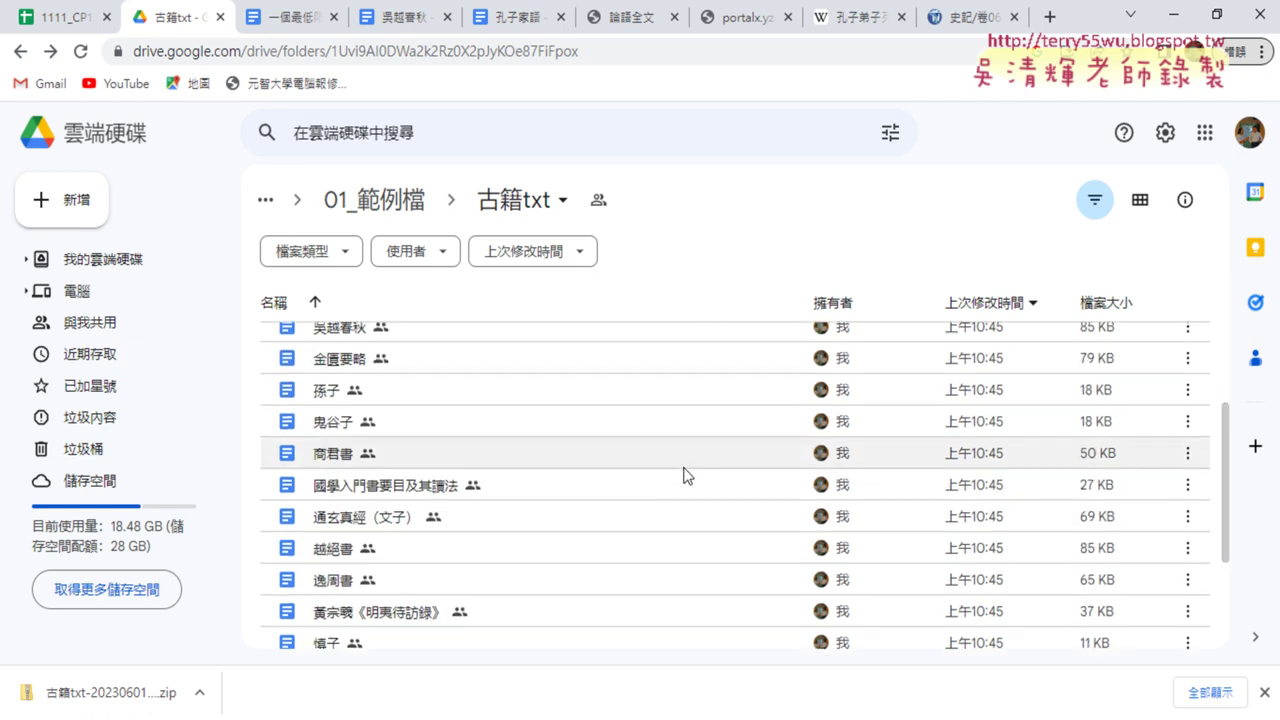
{"action": "scroll", "coordinate": [681, 474], "scroll_direction": "down", "scroll_amount": 2}
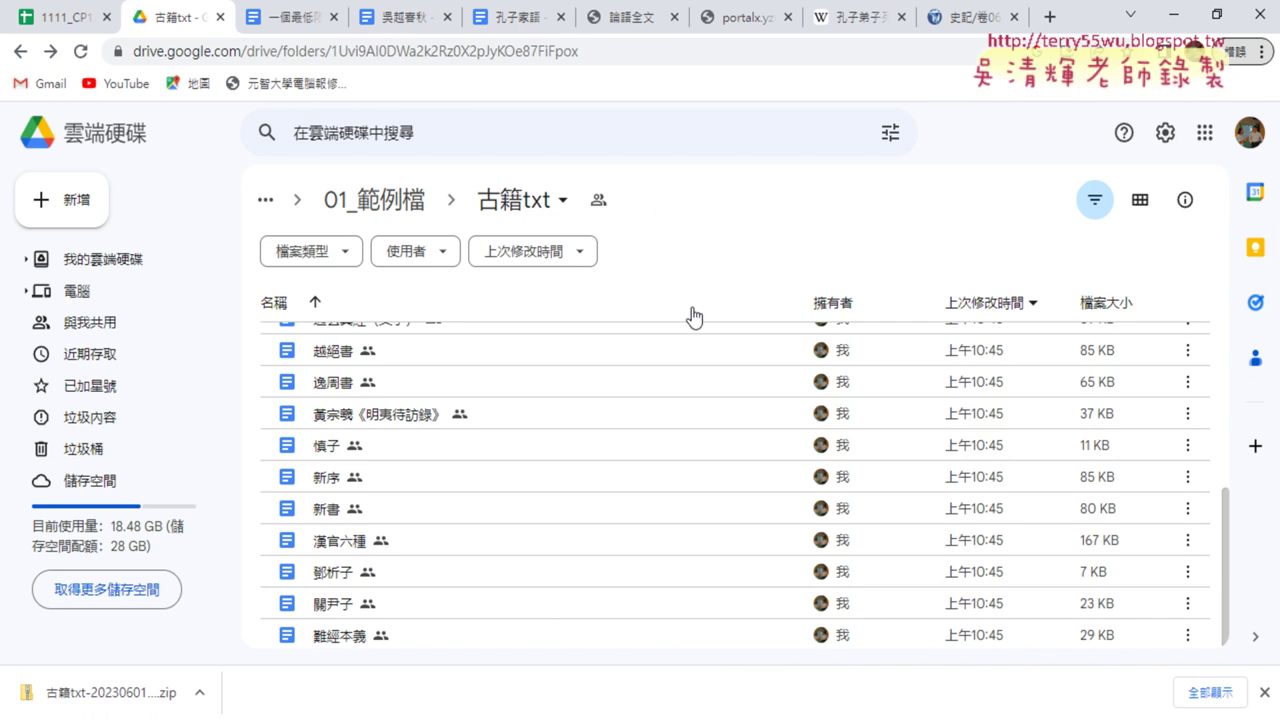
{"action": "key", "text": "alt+Tab"}
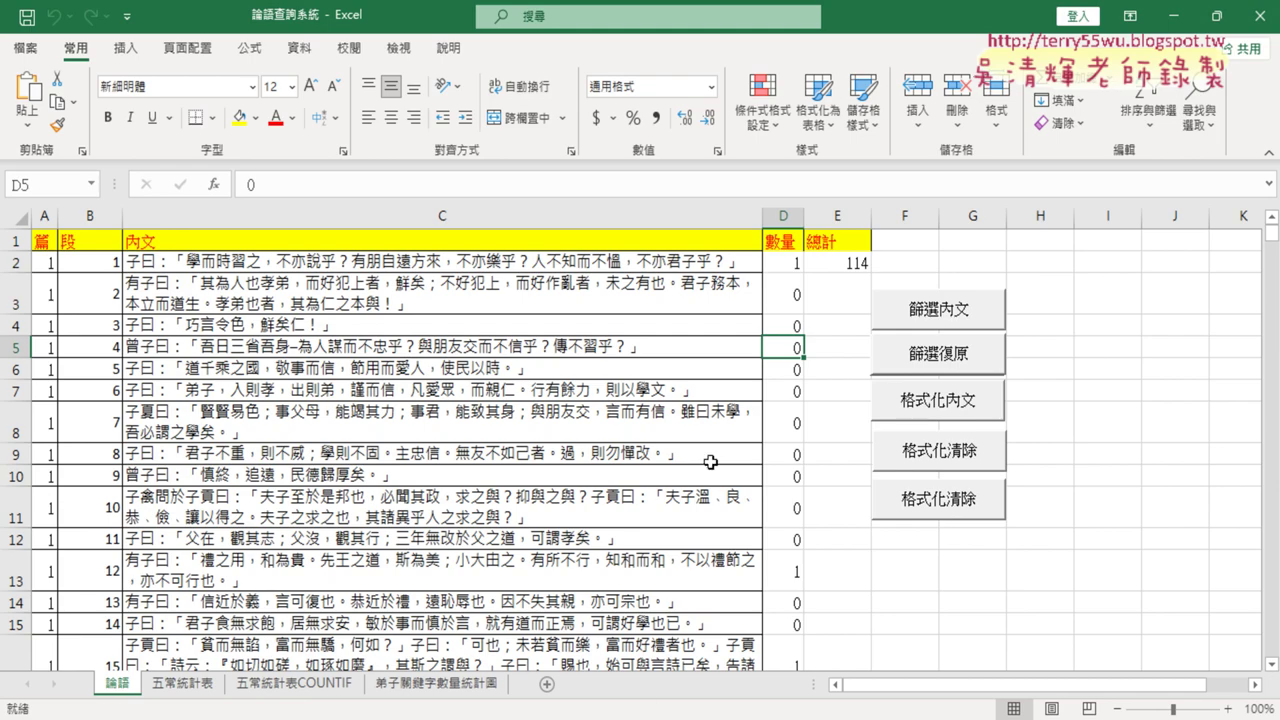
On the 弟子關鍵字數量統計圖 sheet, show the COUNTIF Function Arguments for B2's count
{"action": "left_click", "coordinate": [455, 686]}
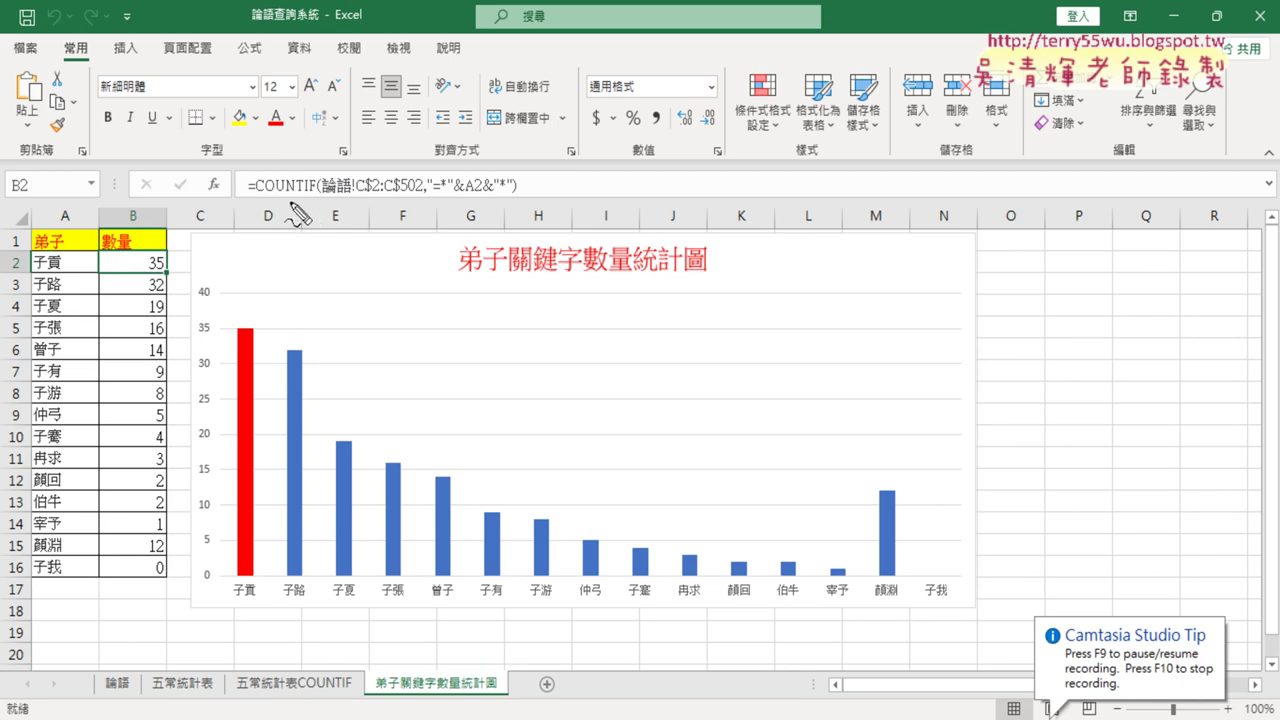
{"action": "mouse_move", "coordinate": [252, 197]}
{"action": "left_mouse_down"}
{"action": "mouse_move", "coordinate": [507, 196]}
{"action": "mouse_move", "coordinate": [514, 207]}
{"action": "left_mouse_up"}
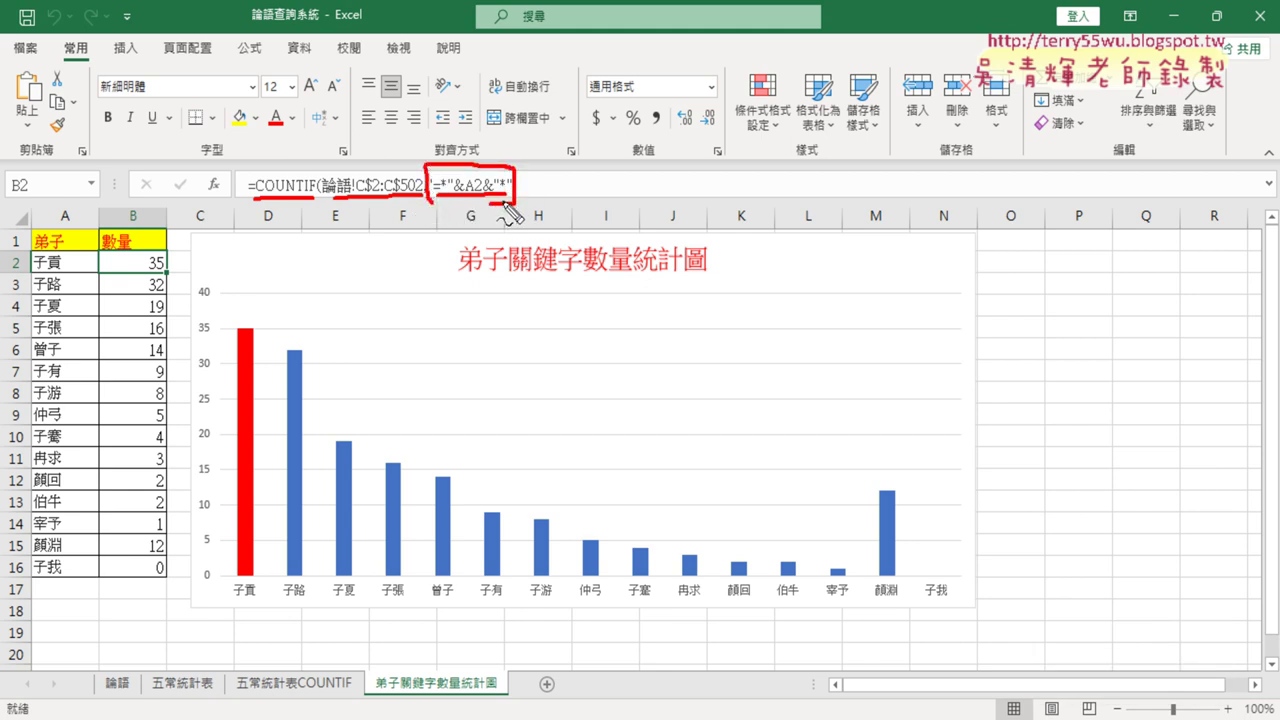
{"action": "key", "text": "Escape"}
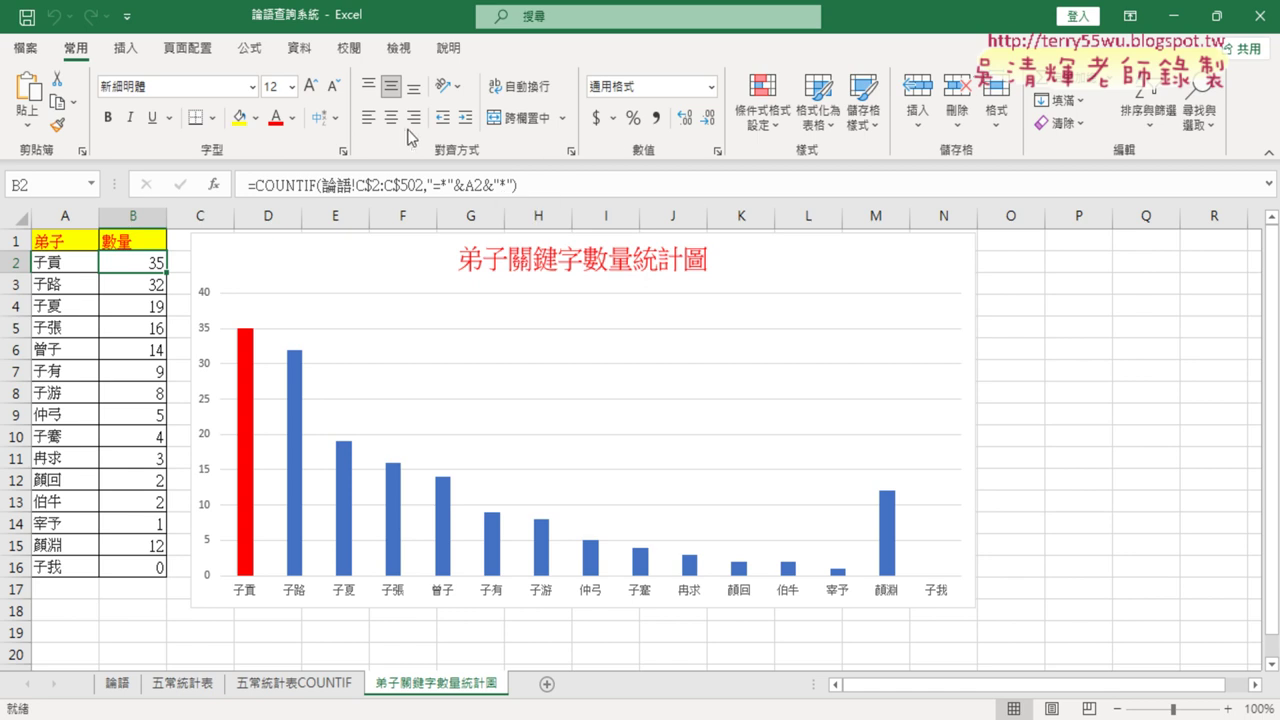
{"action": "left_click", "coordinate": [298, 187]}
{"action": "left_click", "coordinate": [214, 184]}
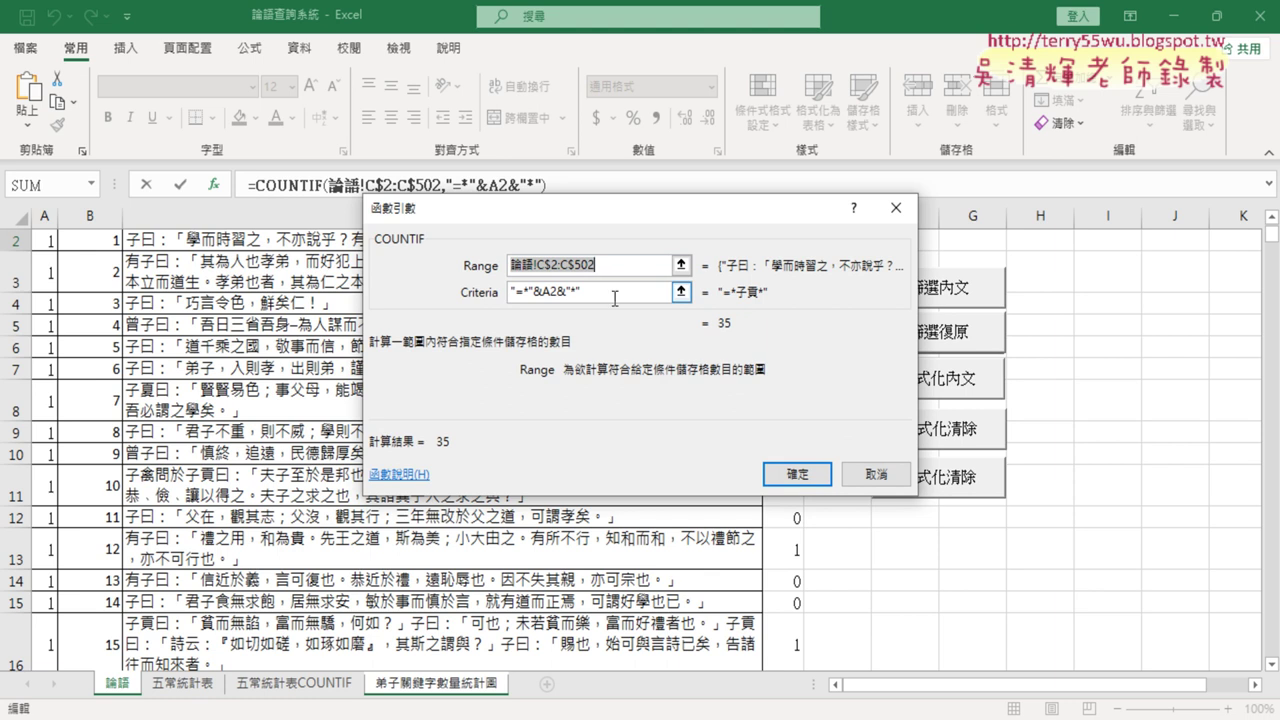
Rewrite the COUNTIF Criteria as "=*"&A2, joining a leading wildcard to cell A2
{"action": "left_click", "coordinate": [617, 292]}
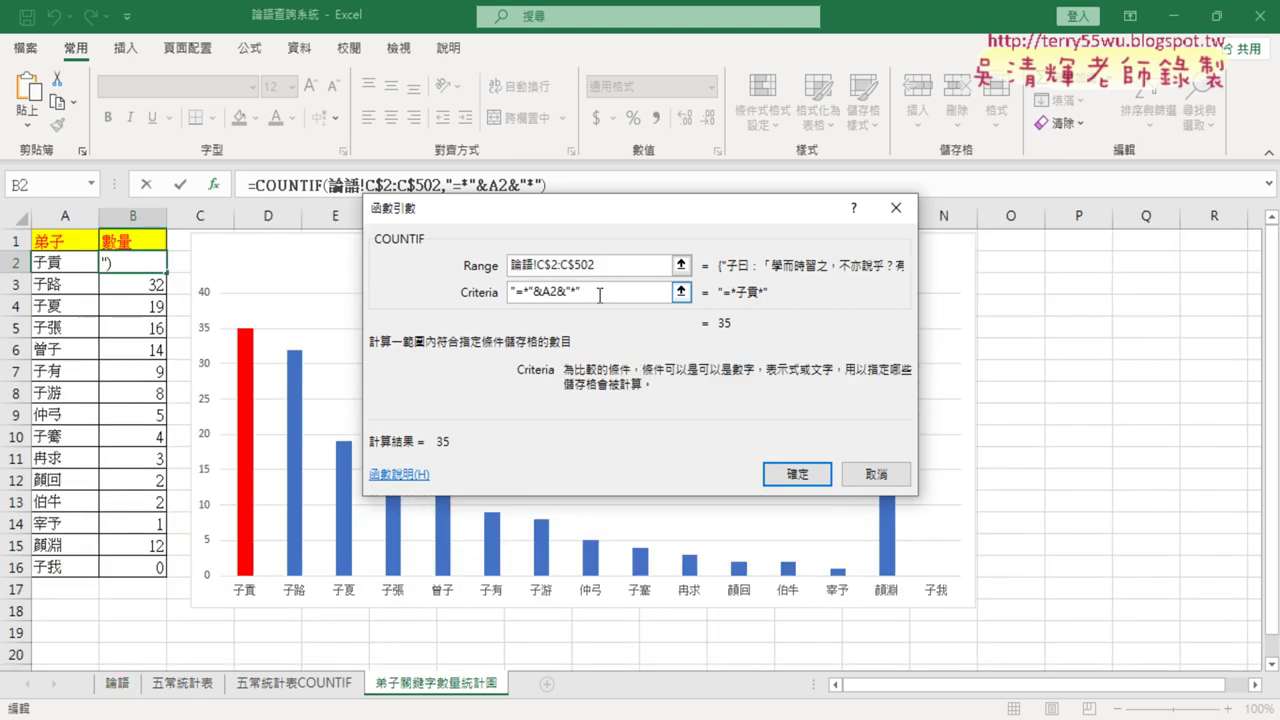
{"action": "double_click", "coordinate": [606, 295]}
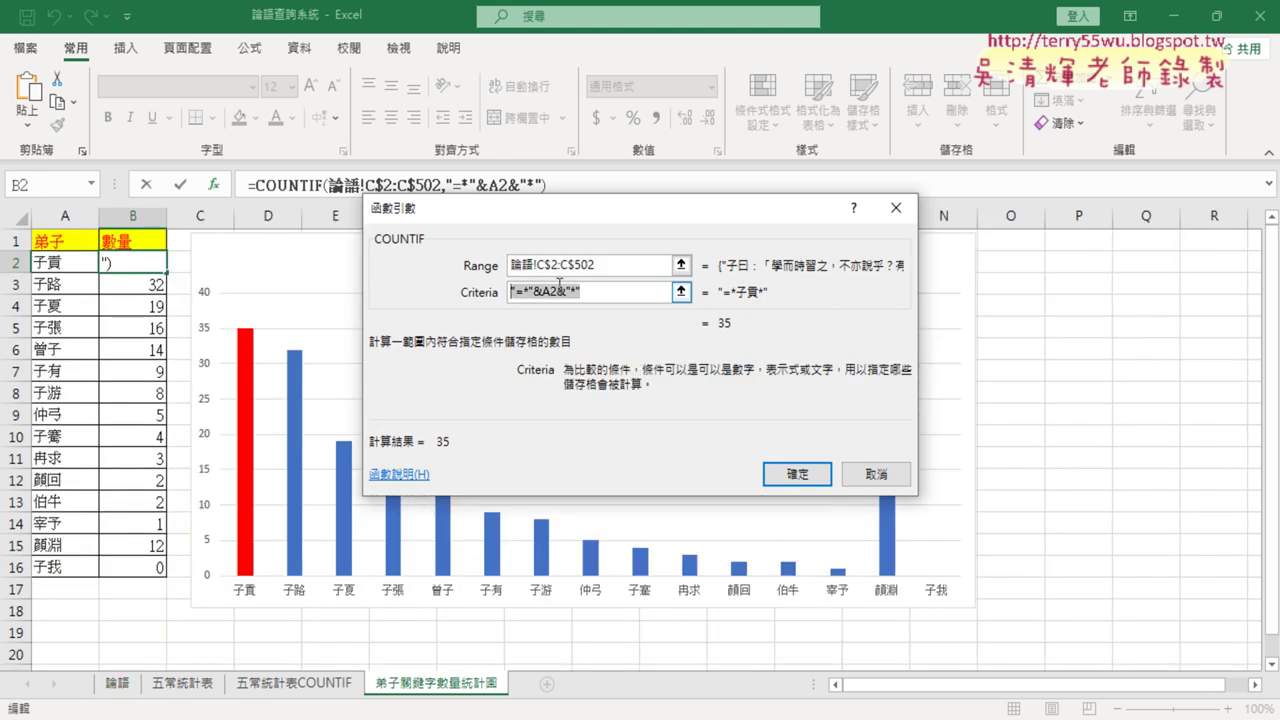
{"action": "left_click", "coordinate": [55, 263]}
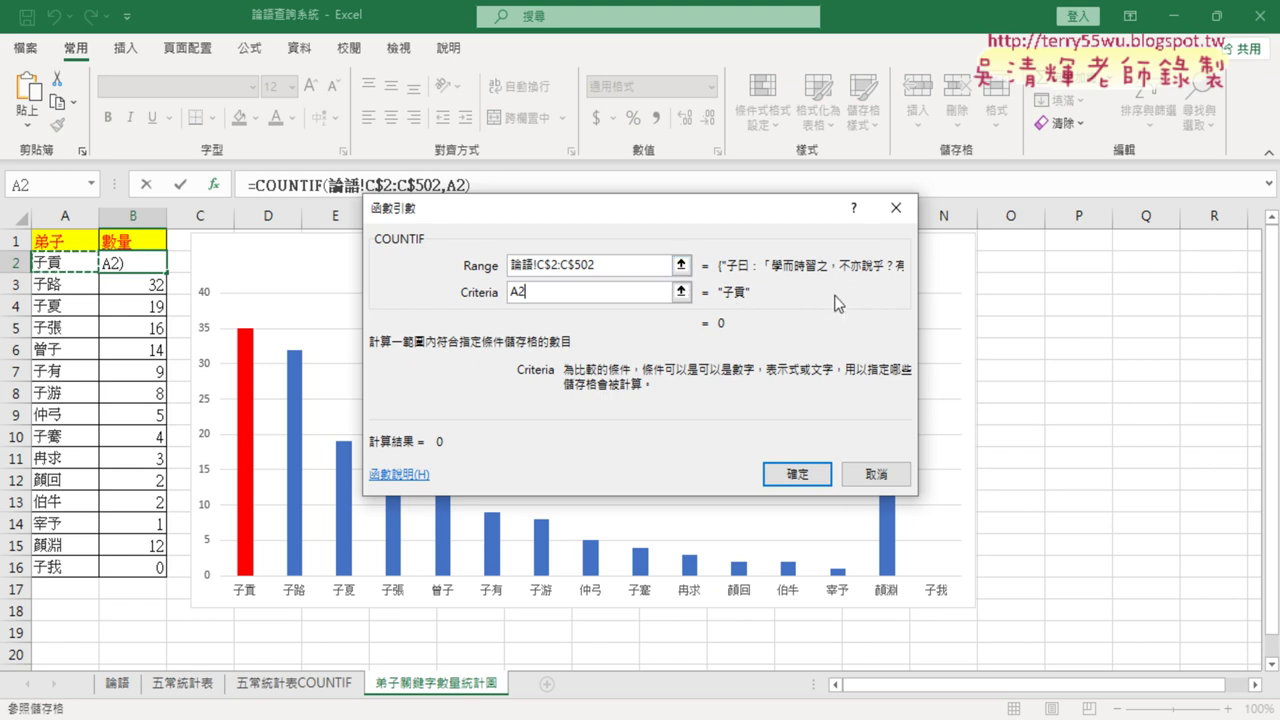
{"action": "left_click", "coordinate": [549, 289]}
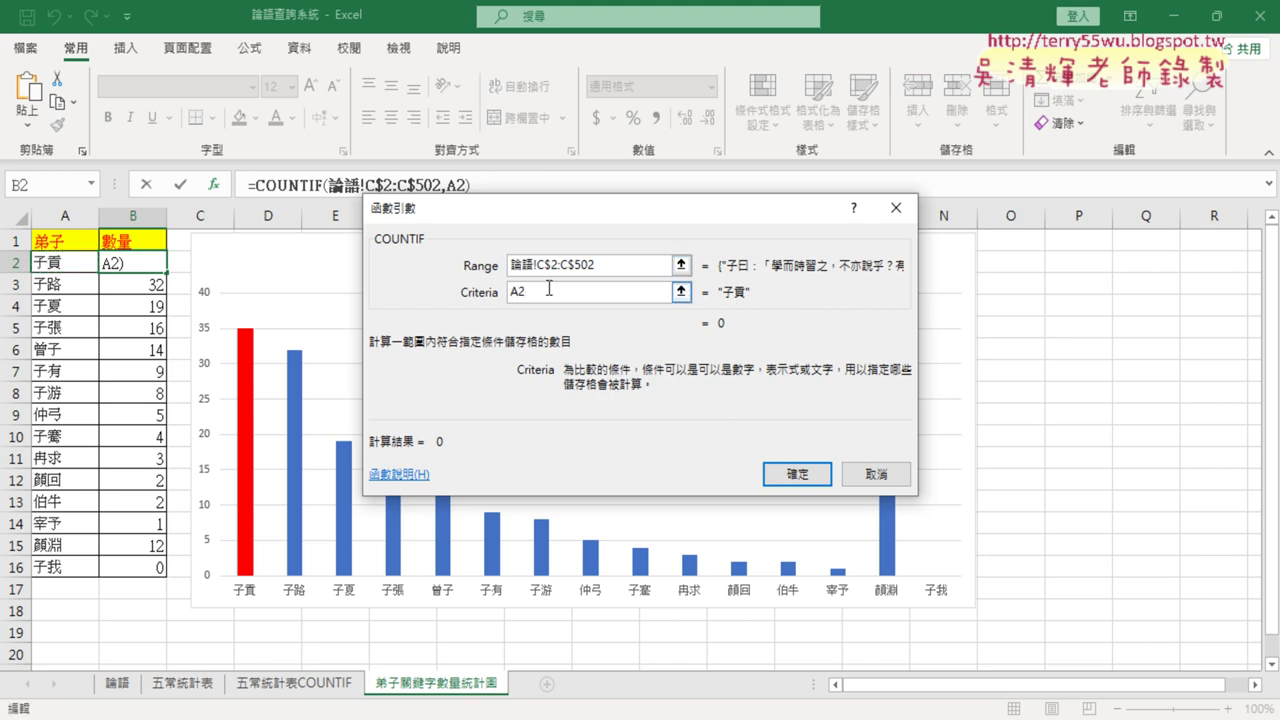
{"action": "type", "text": "\"\""}
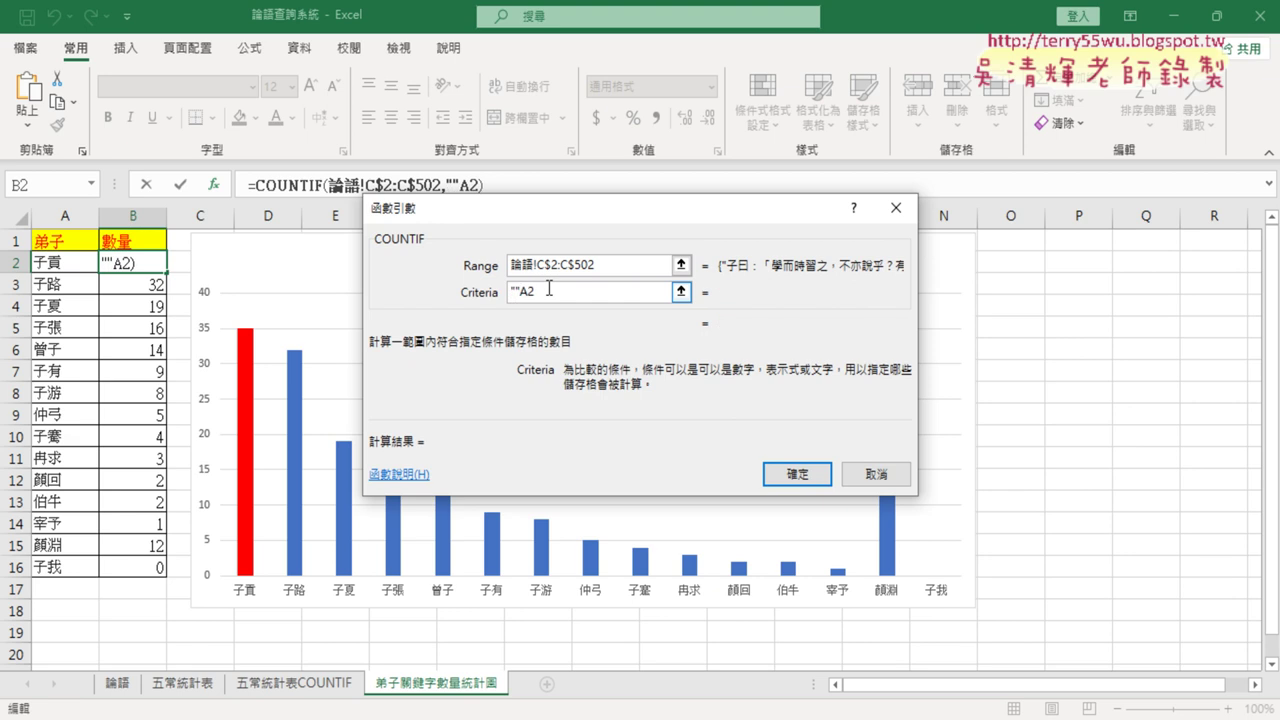
{"action": "type", "text": "&"}
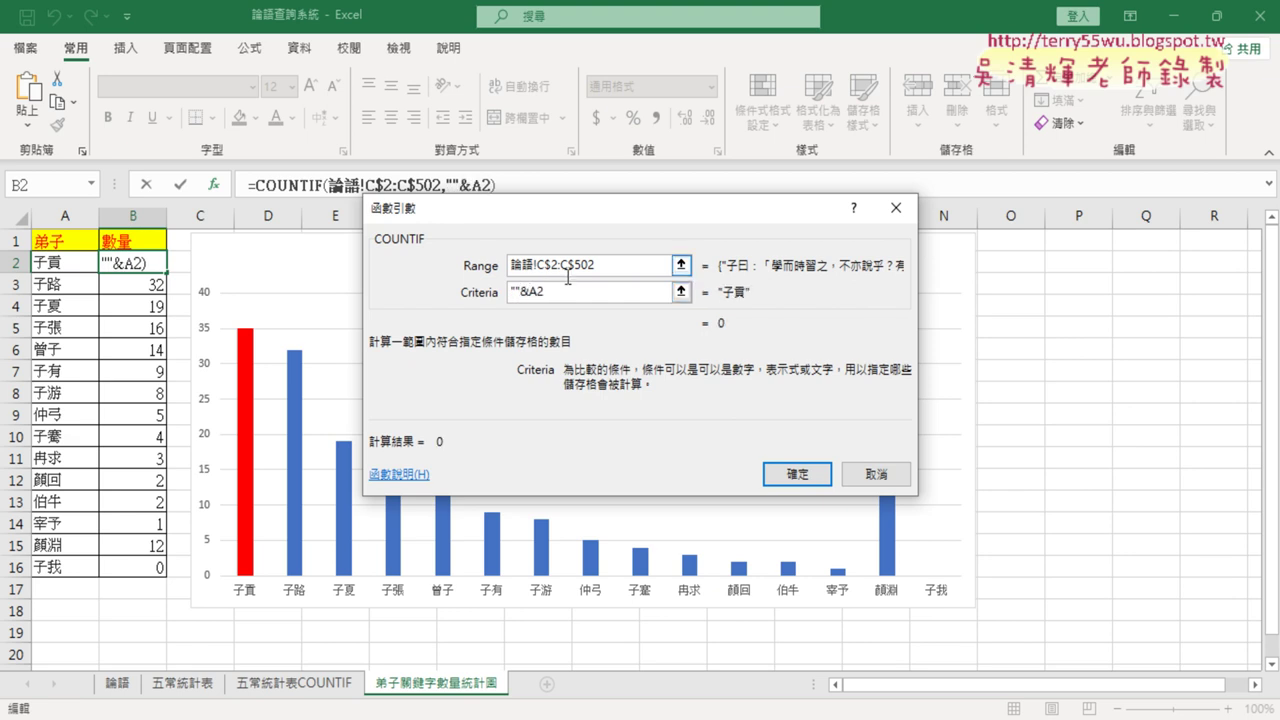
{"action": "left_click", "coordinate": [516, 291]}
{"action": "type", "text": "ㄦ"}
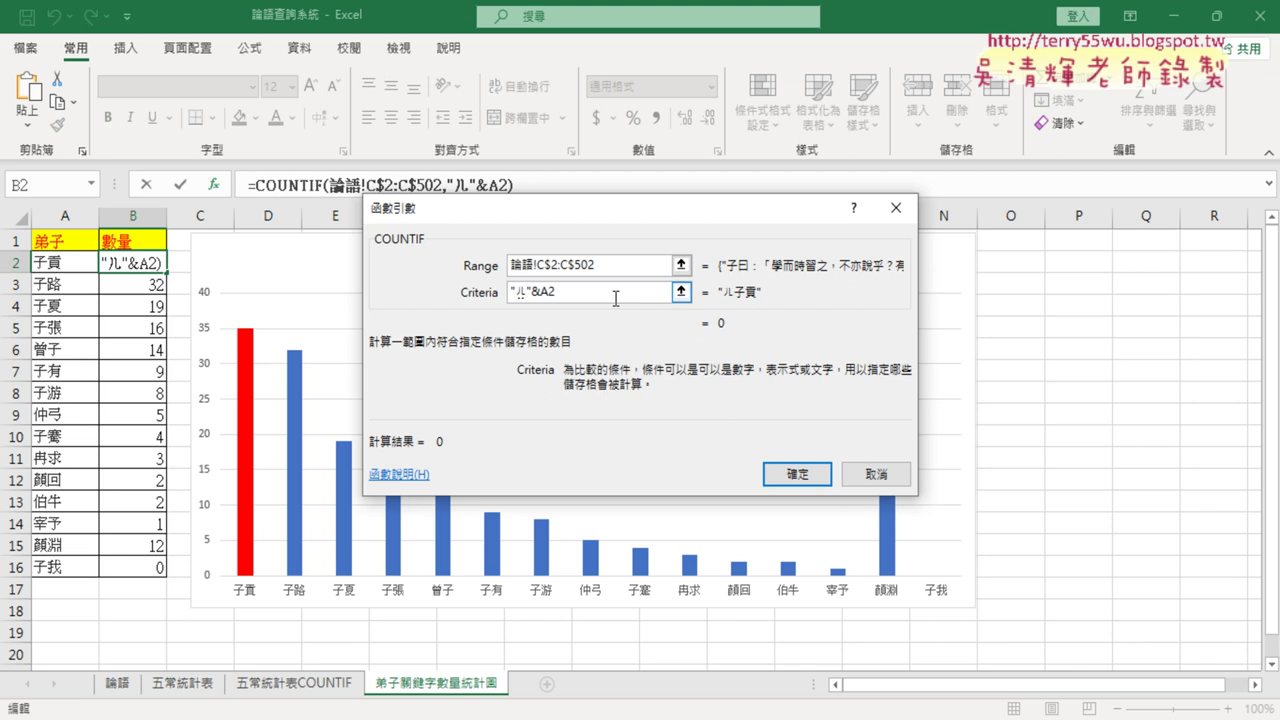
{"action": "key", "text": "BackSpace"}
{"action": "type", "text": "=*"}
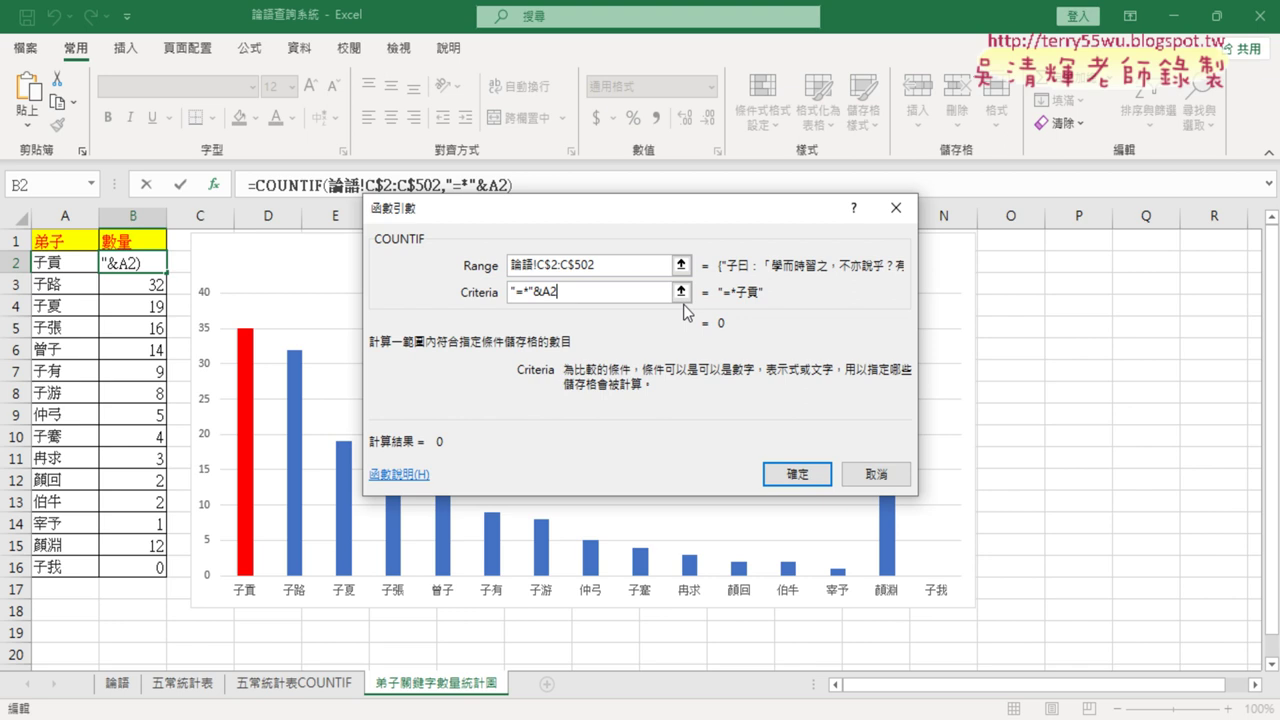
Append &"*" so the Criteria reads "=*"&A2&"*", returning 35 for 子貢
{"action": "type", "text": "&"}
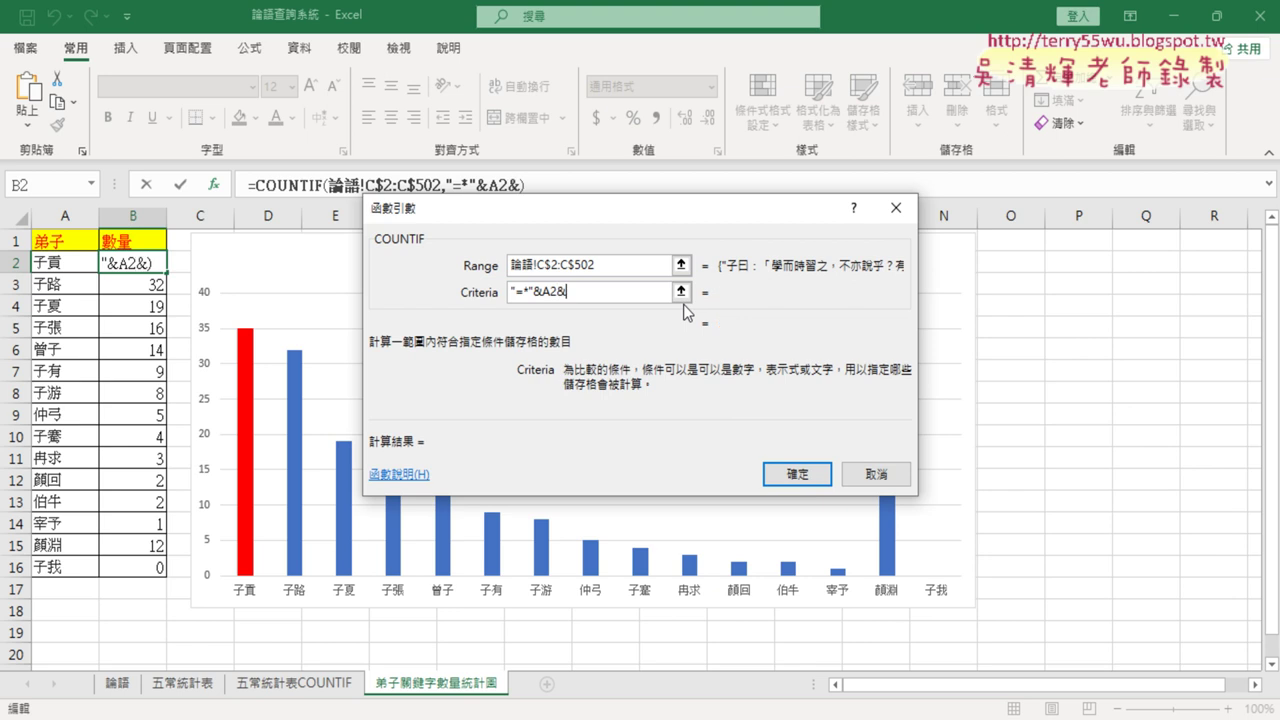
{"action": "type", "text": "\"\""}
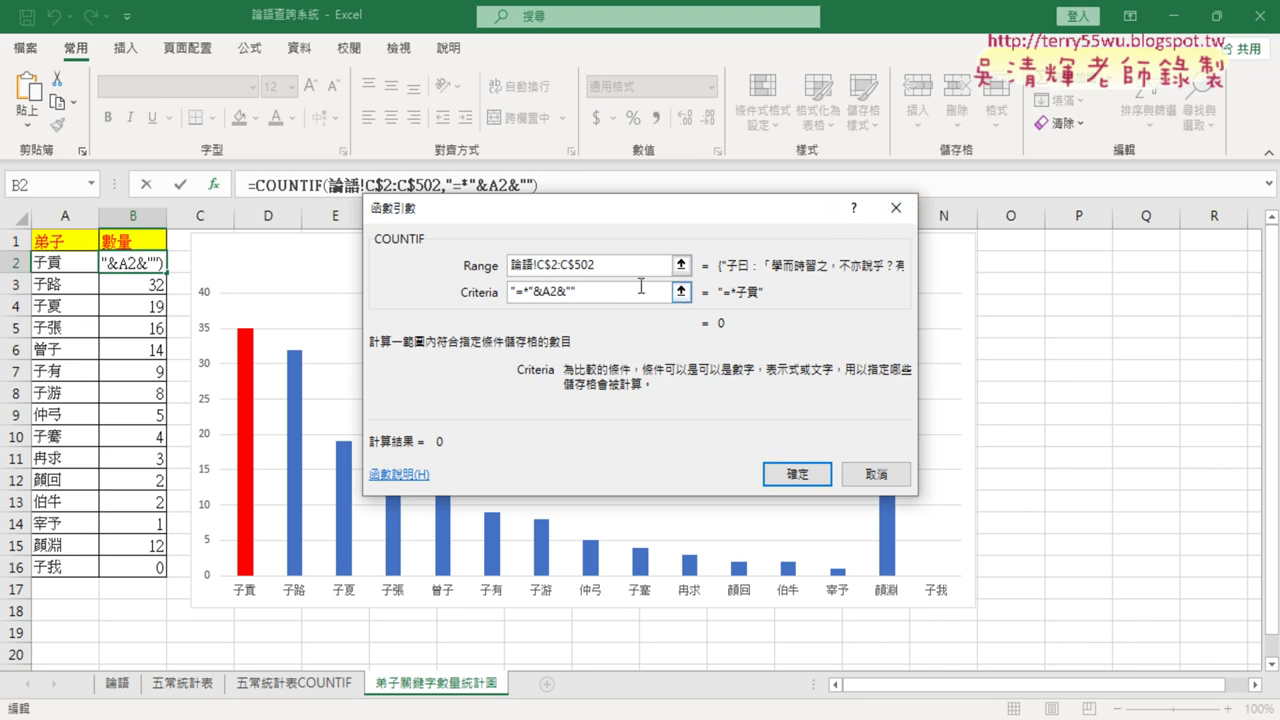
{"action": "type", "text": "*"}
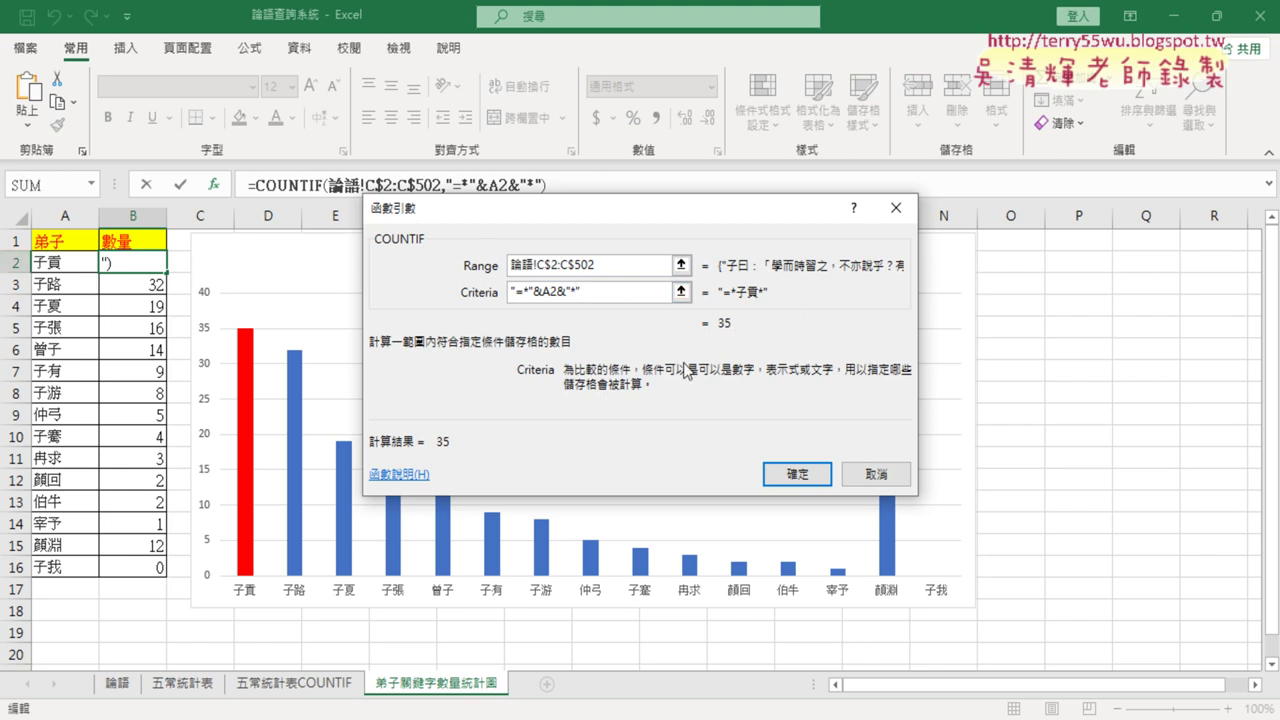
Confirm B2's COUNTIF formula and fill it down through B16
{"action": "left_click", "coordinate": [806, 478]}
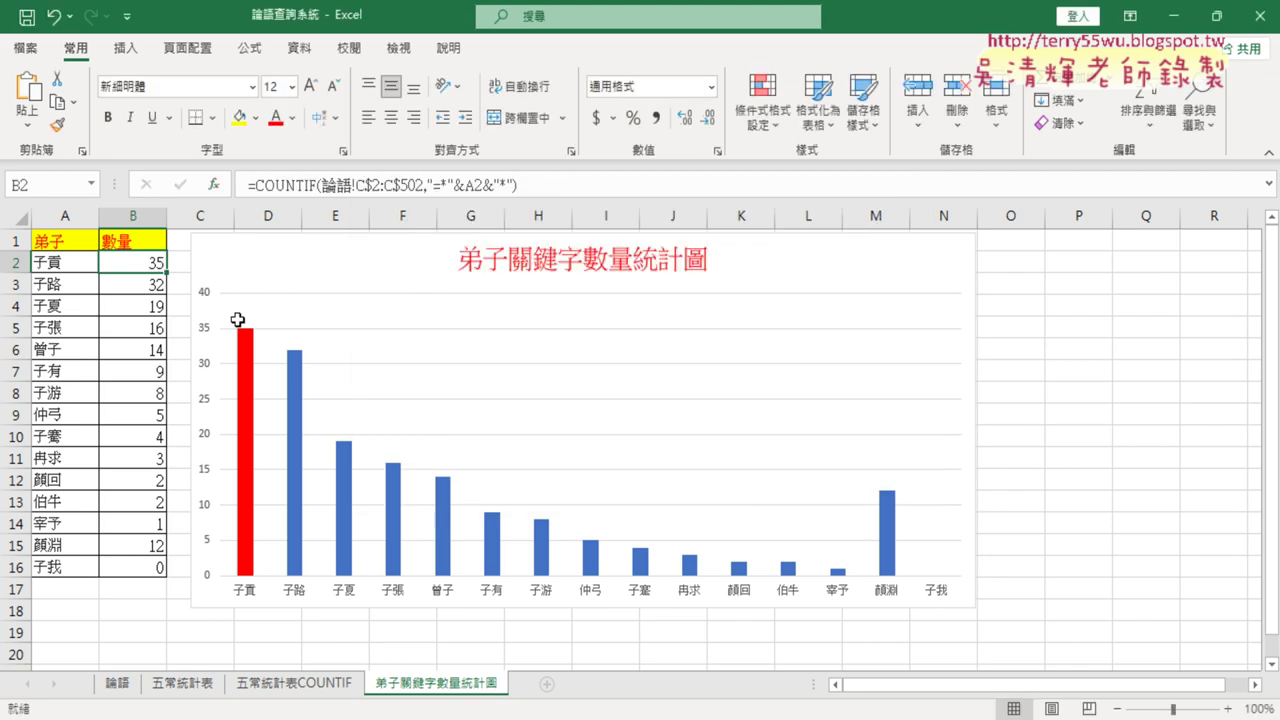
{"action": "left_click_drag", "start_coordinate": [162, 270], "coordinate": [153, 576]}
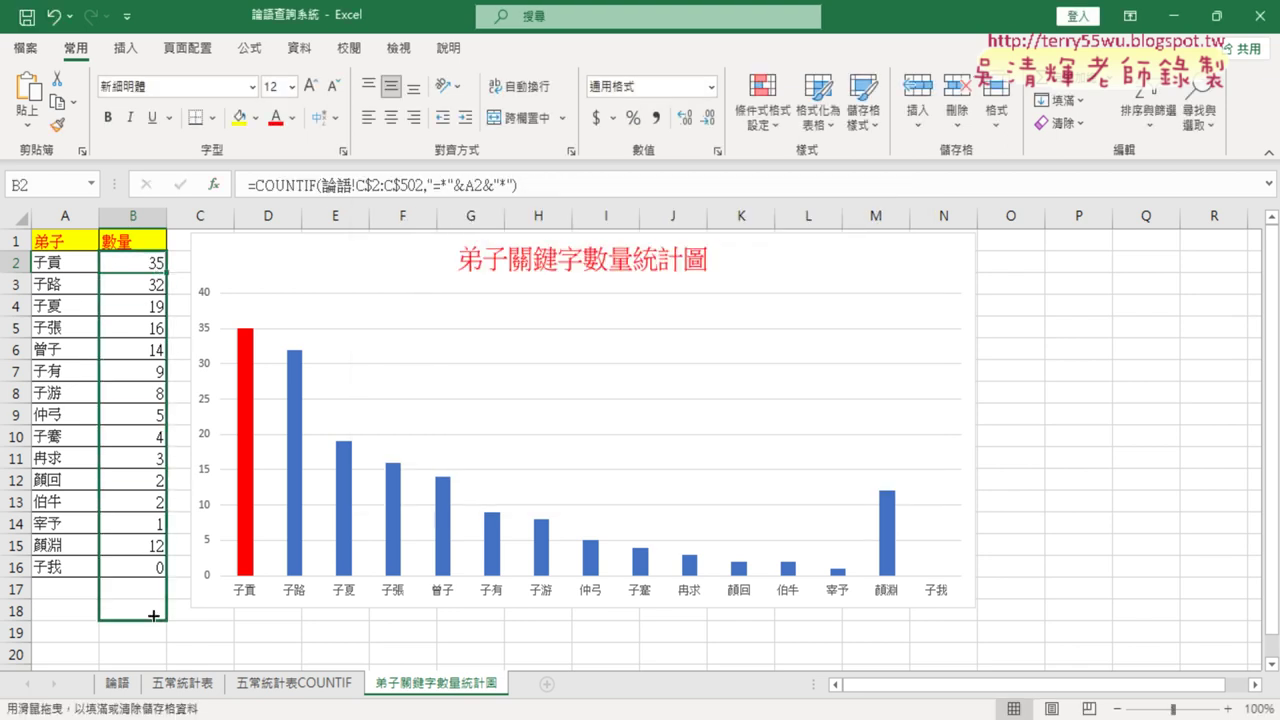
{"action": "mouse_move", "coordinate": [641, 557]}
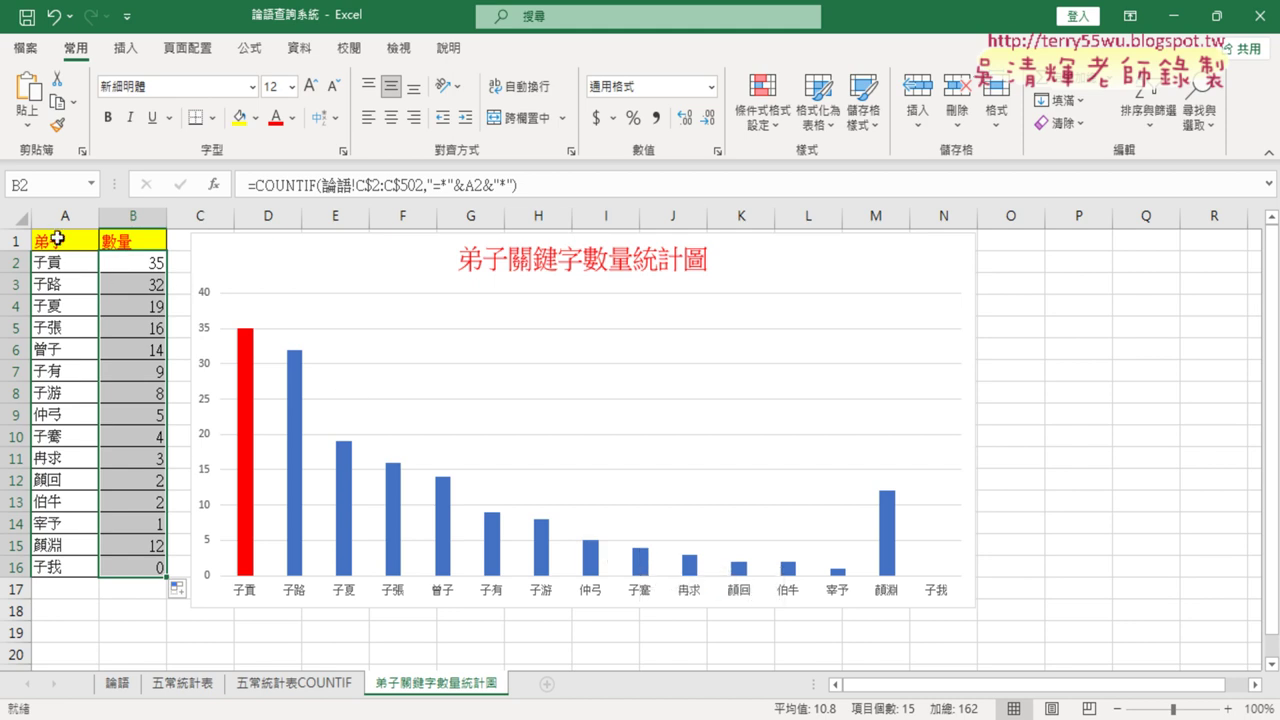
Sort the disciple table by name in ascending order
{"action": "left_click", "coordinate": [58, 244]}
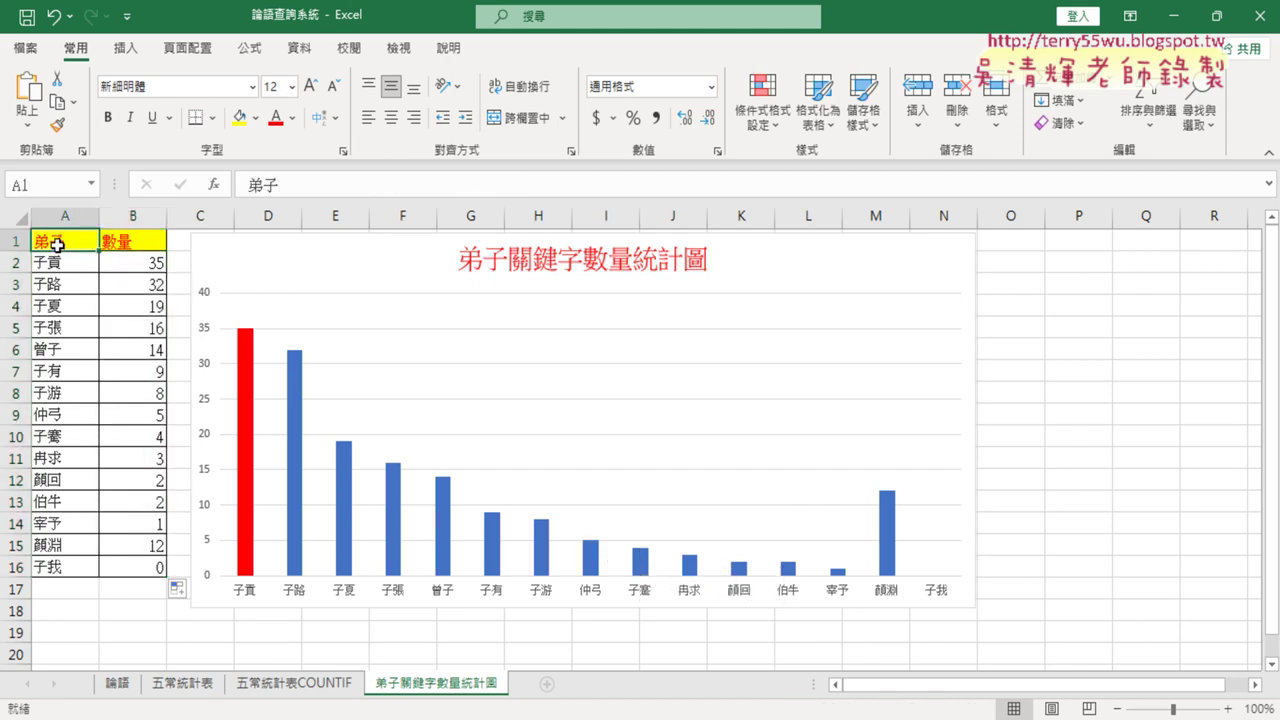
{"action": "left_click", "coordinate": [299, 48]}
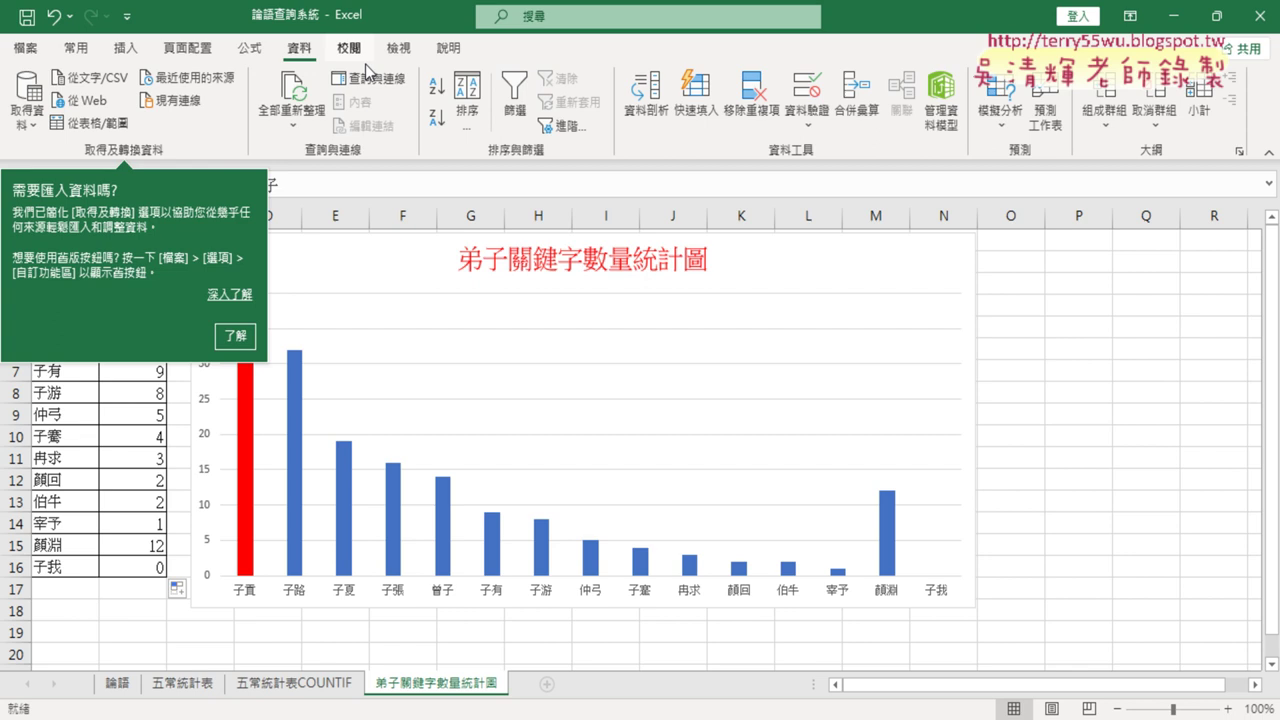
{"action": "left_click", "coordinate": [437, 92]}
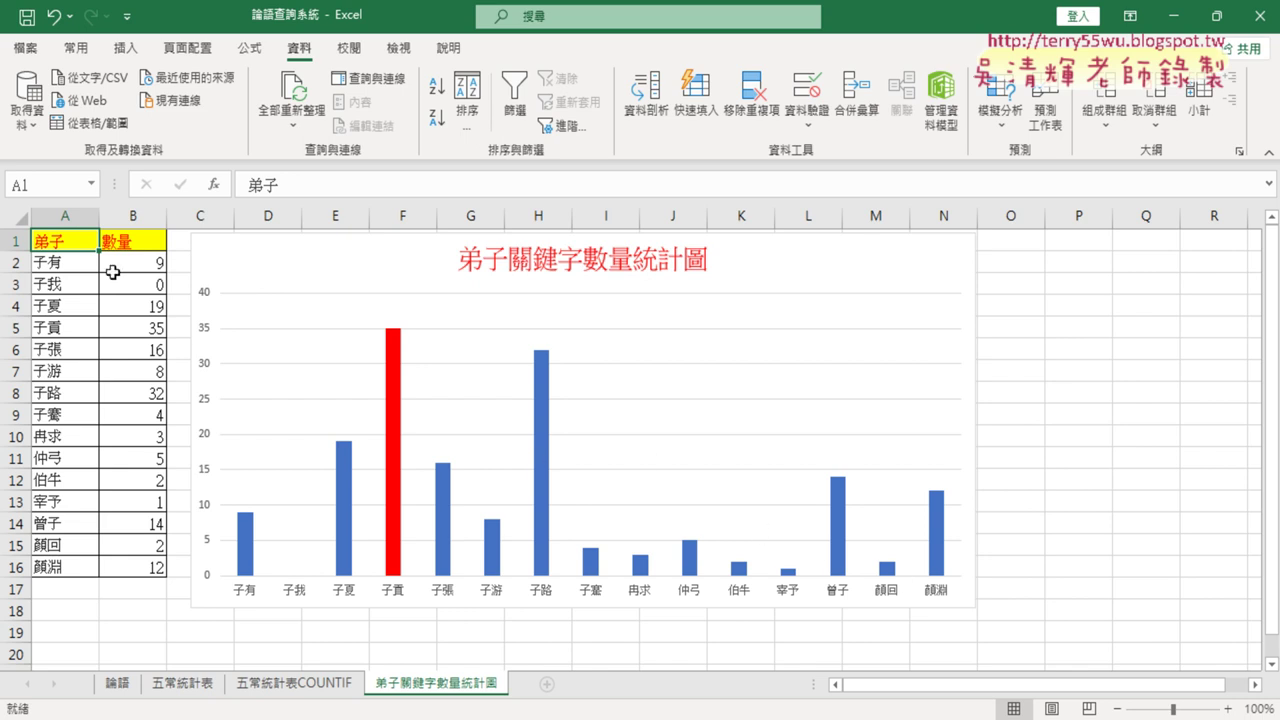
Sort the table by 數量 from largest to smallest, reordering the chart
{"action": "left_click", "coordinate": [148, 238]}
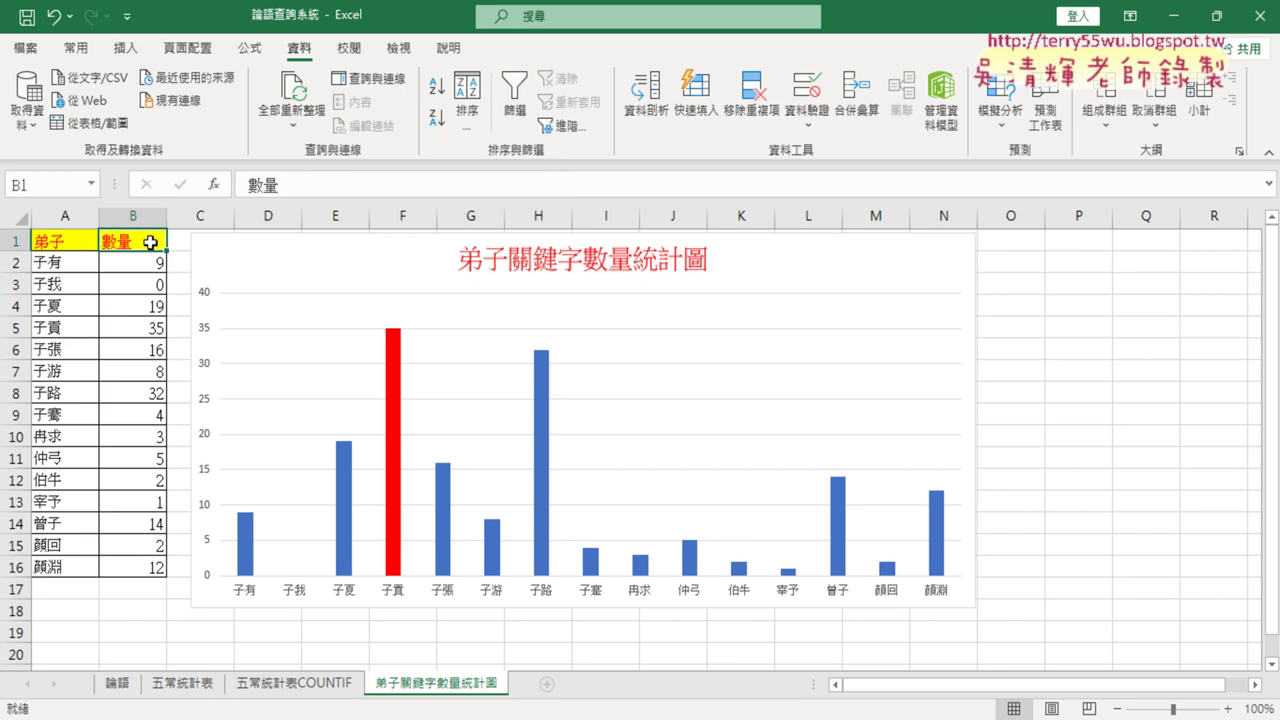
{"action": "left_click", "coordinate": [435, 125]}
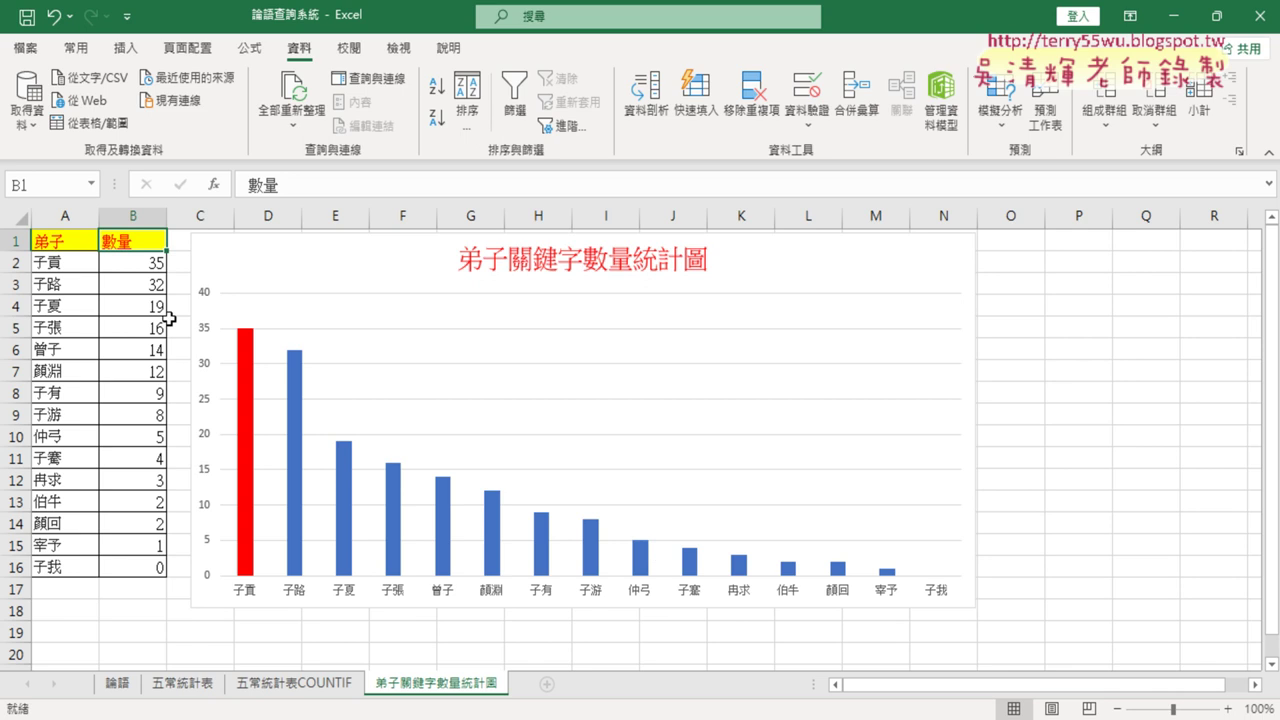
{"action": "left_click", "coordinate": [141, 264]}
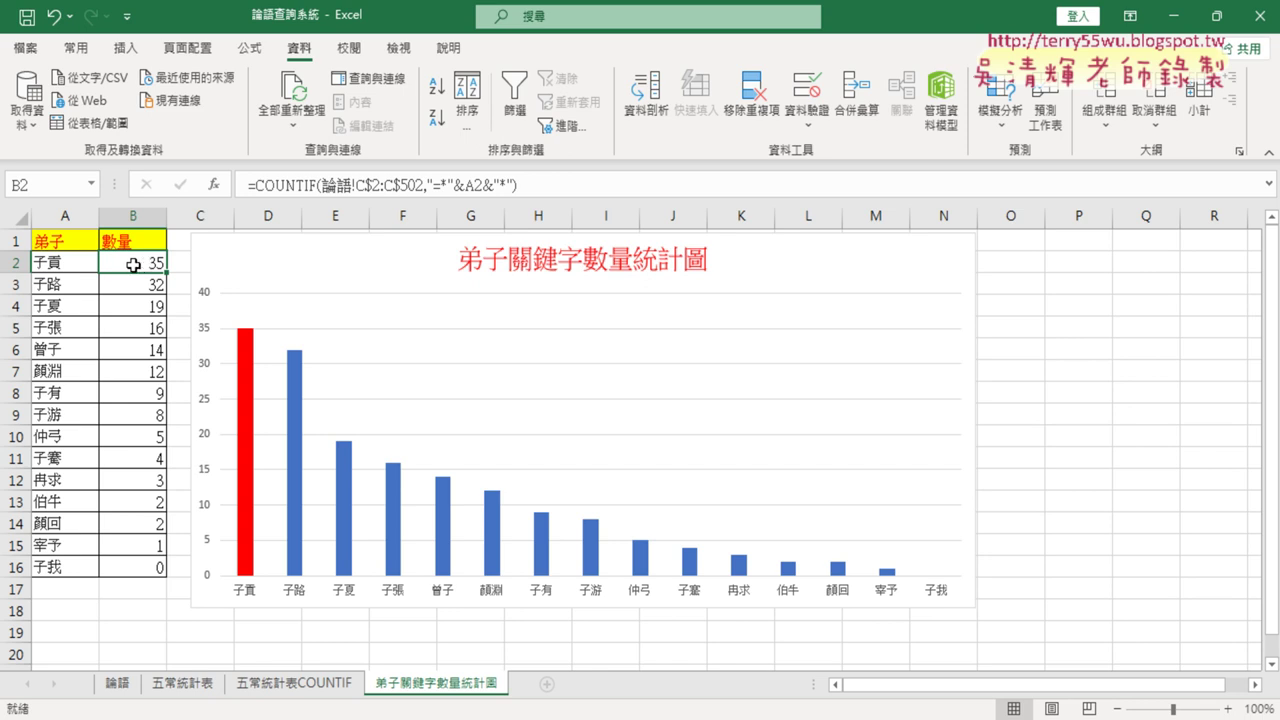
{"action": "left_click", "coordinate": [222, 248]}
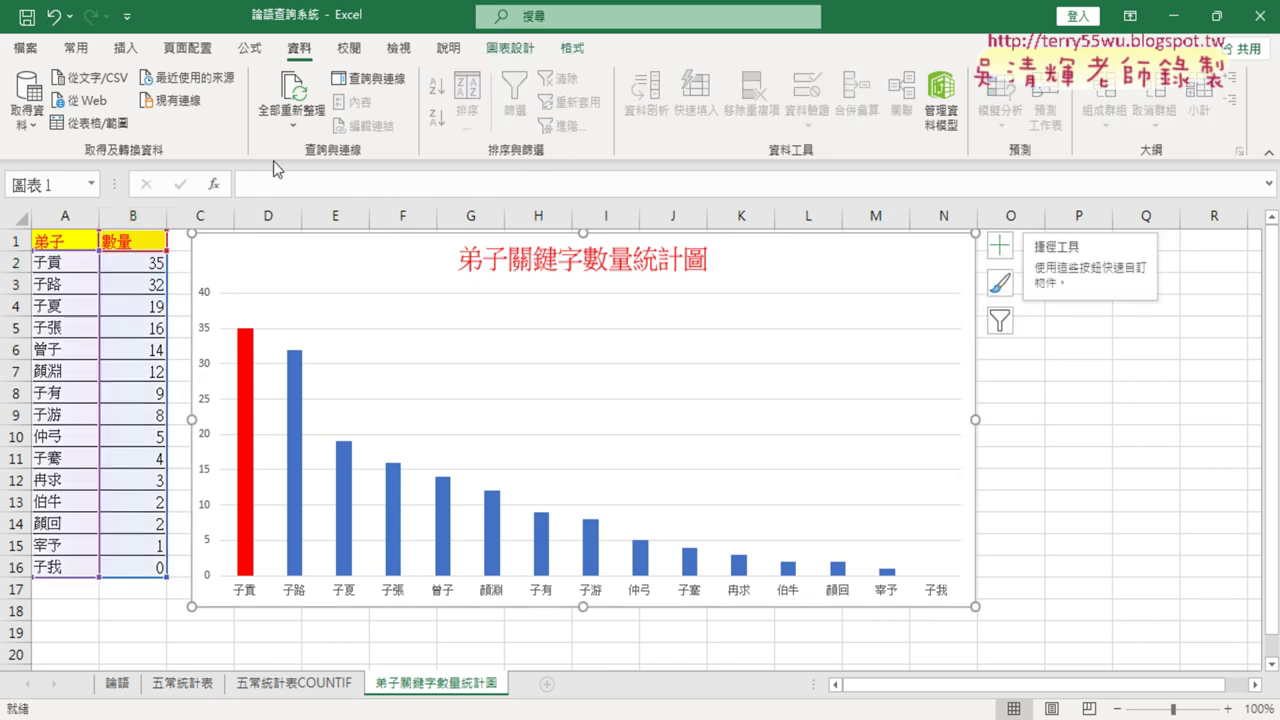
{"action": "key", "text": "Delete"}
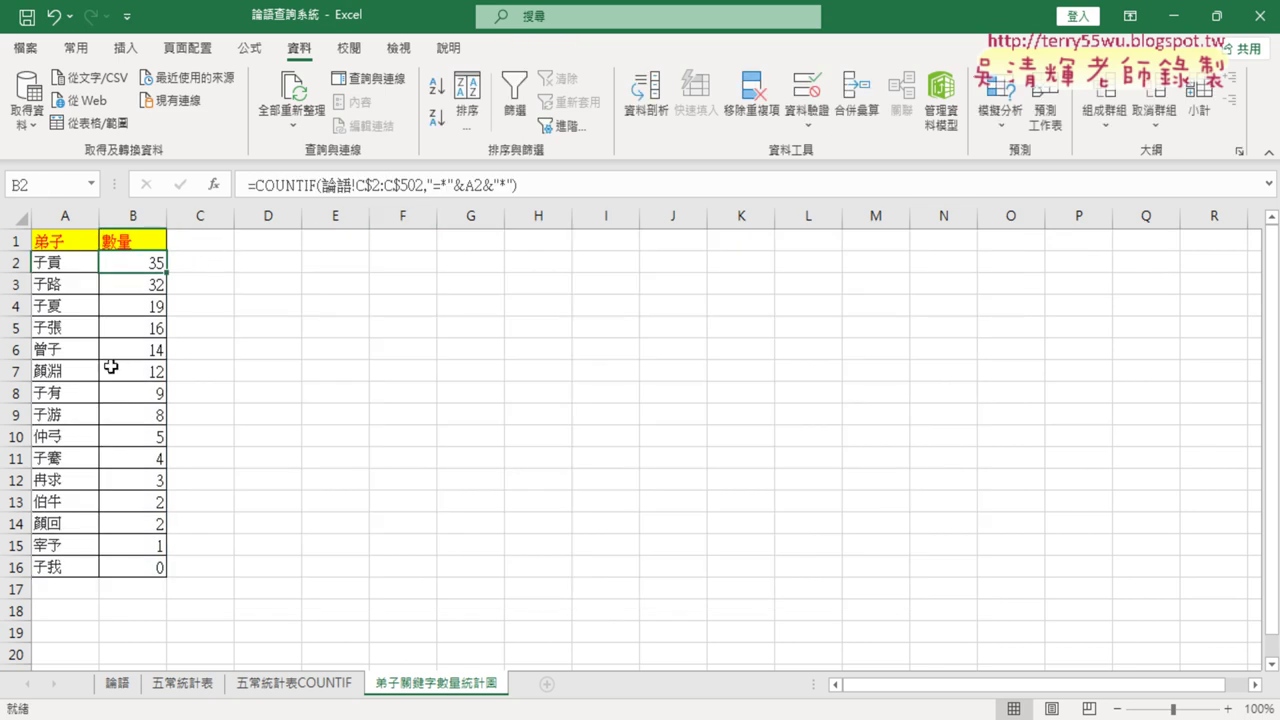
{"action": "left_click", "coordinate": [94, 368]}
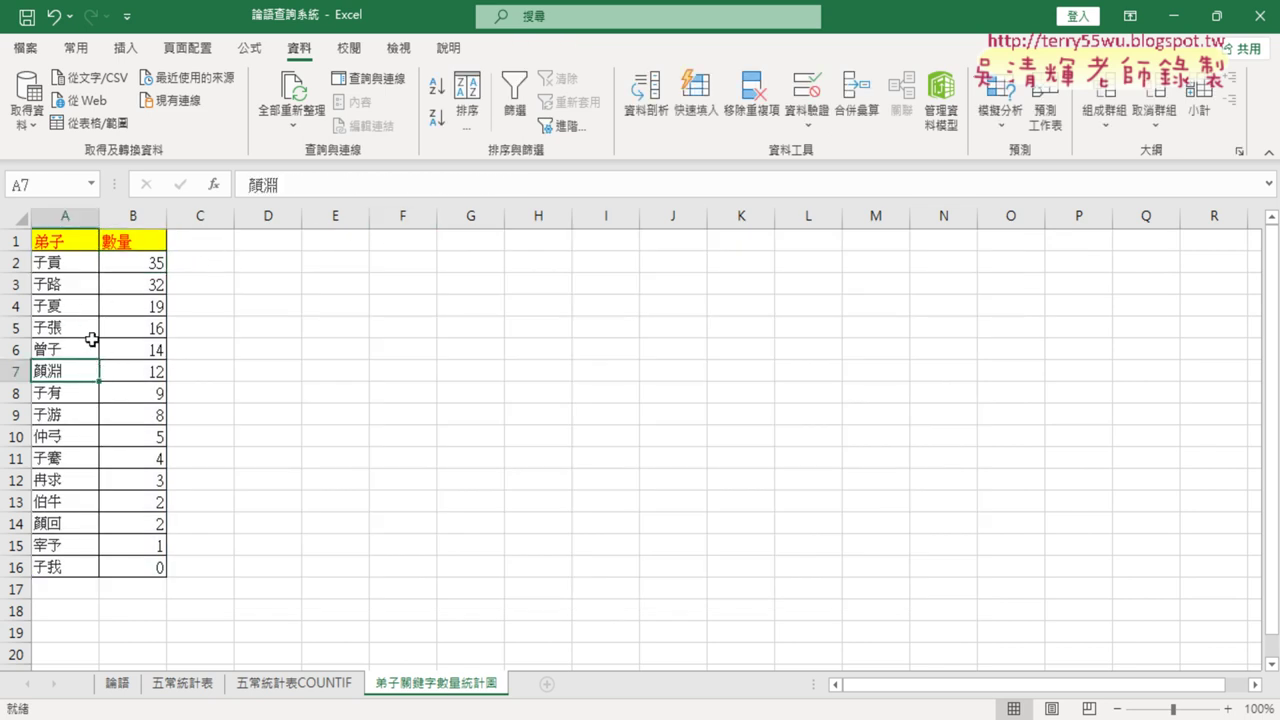
{"action": "left_click", "coordinate": [135, 50]}
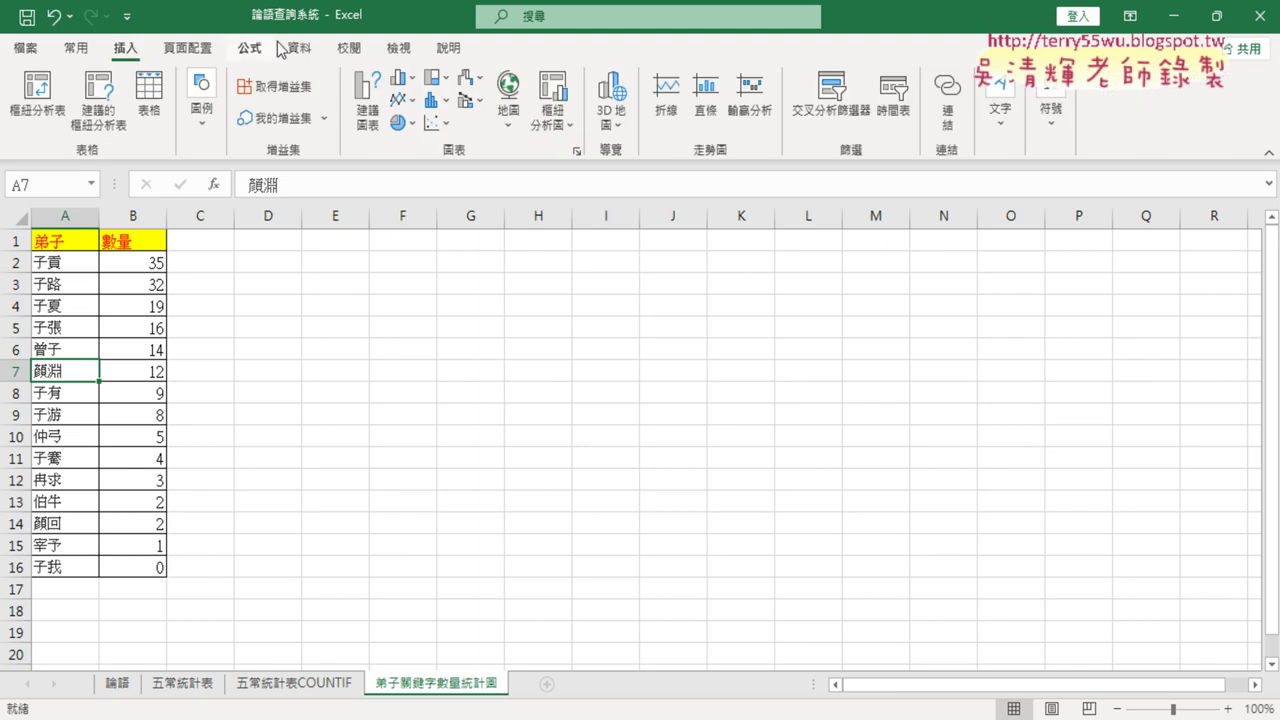
{"action": "left_click", "coordinate": [409, 85]}
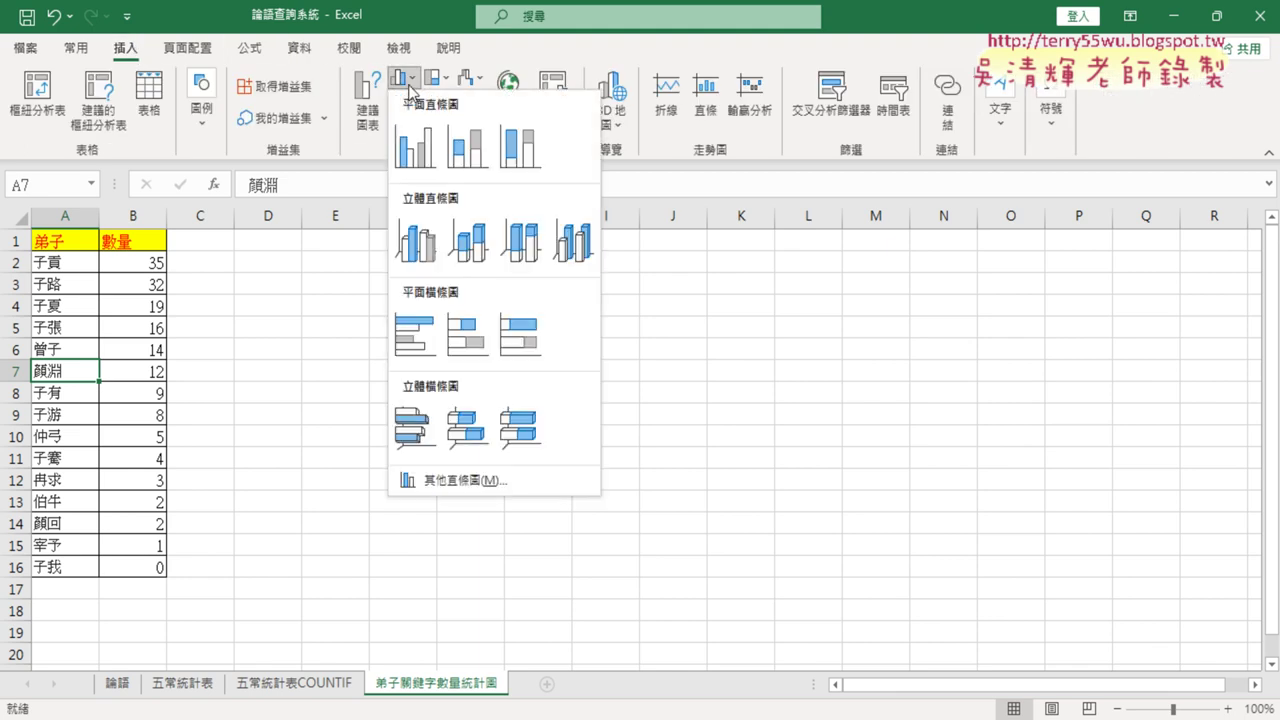
{"action": "left_click", "coordinate": [420, 148]}
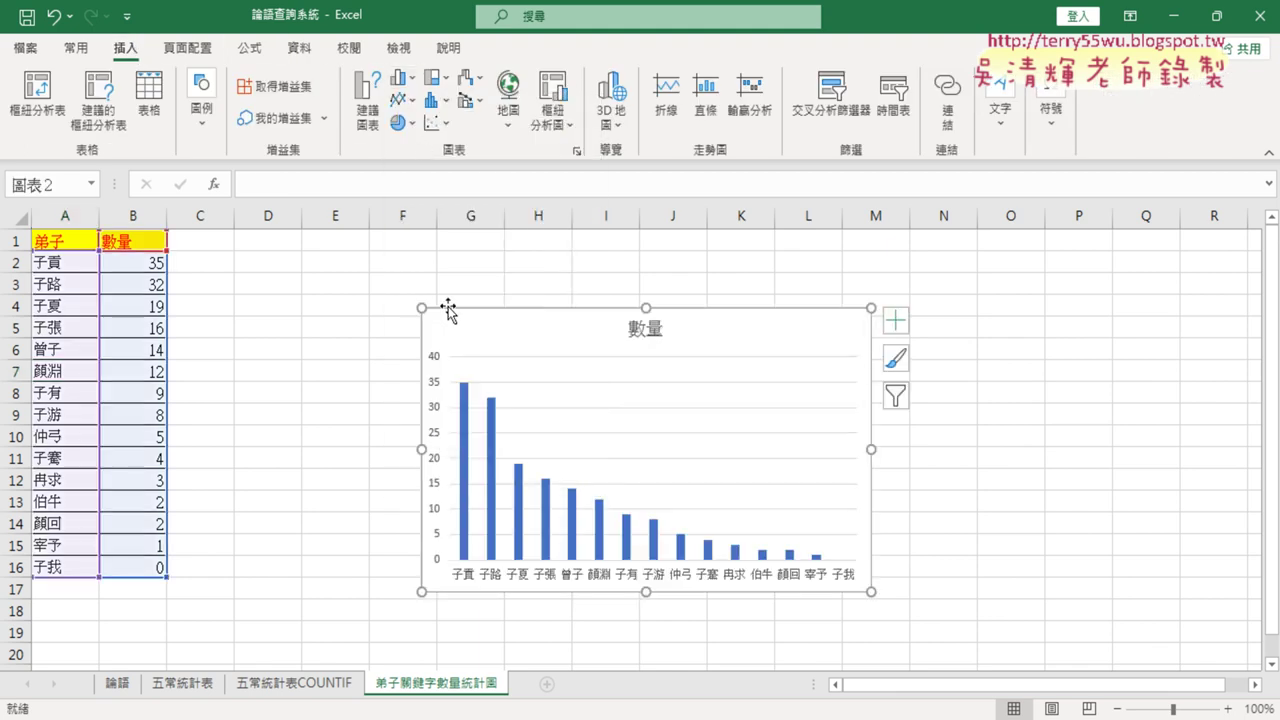
{"action": "left_click_drag", "start_coordinate": [421, 308], "coordinate": [201, 235]}
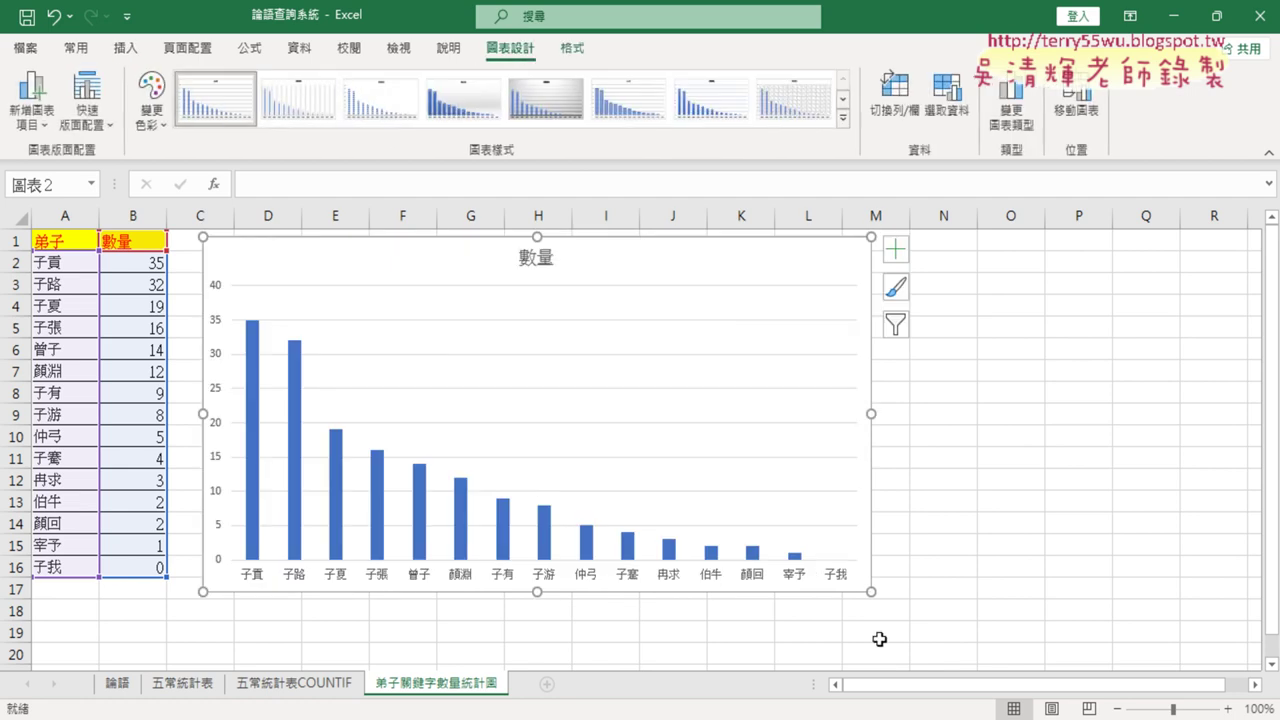
{"action": "left_click_drag", "start_coordinate": [872, 591], "coordinate": [1096, 604]}
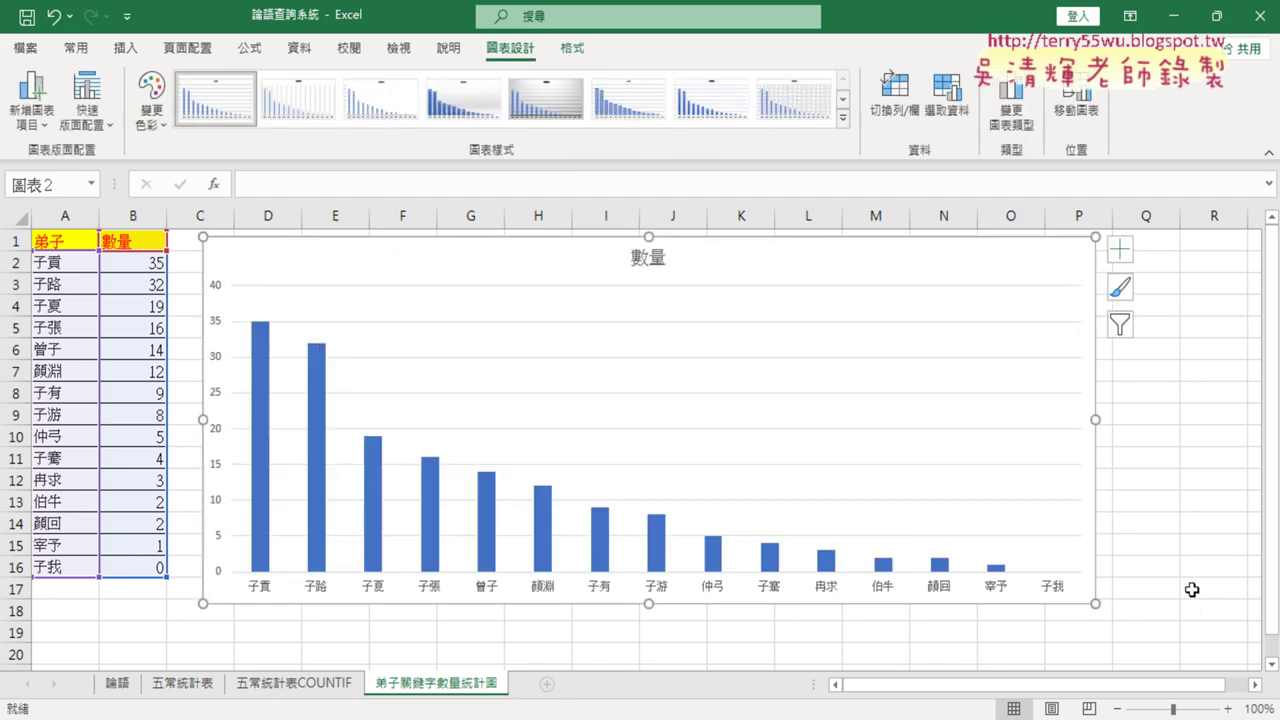
{"action": "left_click", "coordinate": [660, 262]}
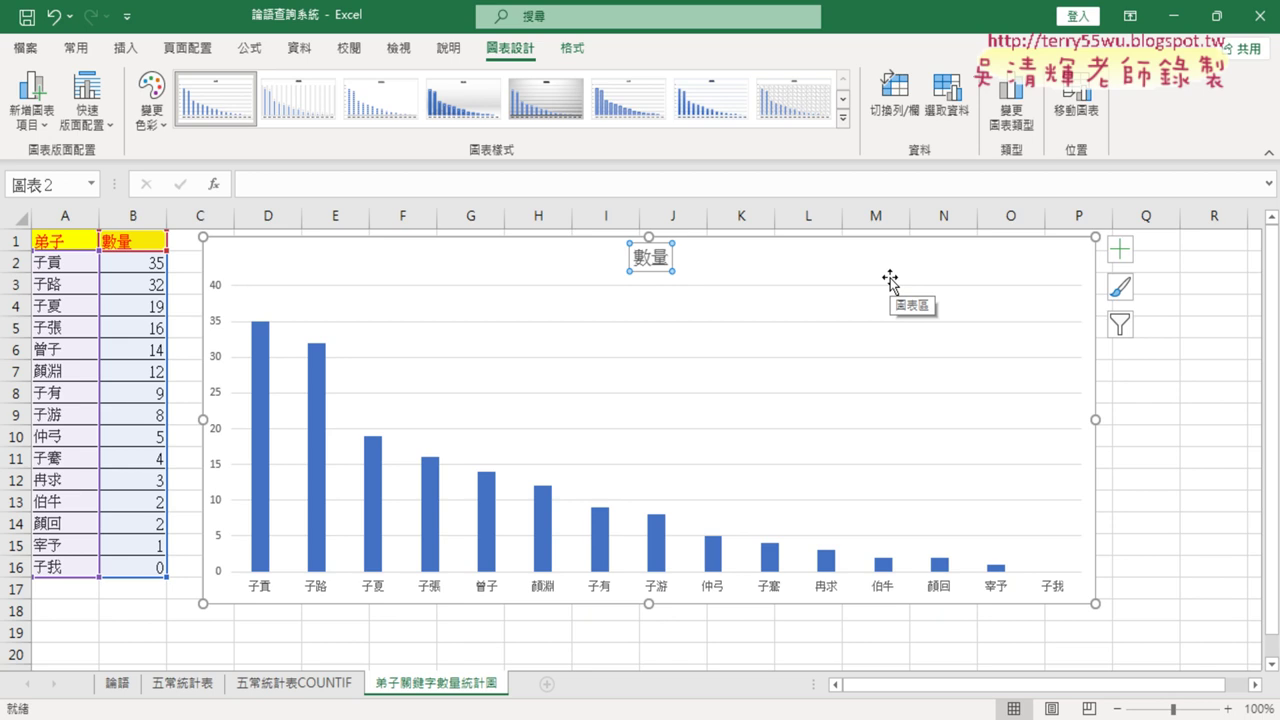
{"action": "key", "text": "ctrl+z"}
{"action": "key", "text": "ctrl+z"}
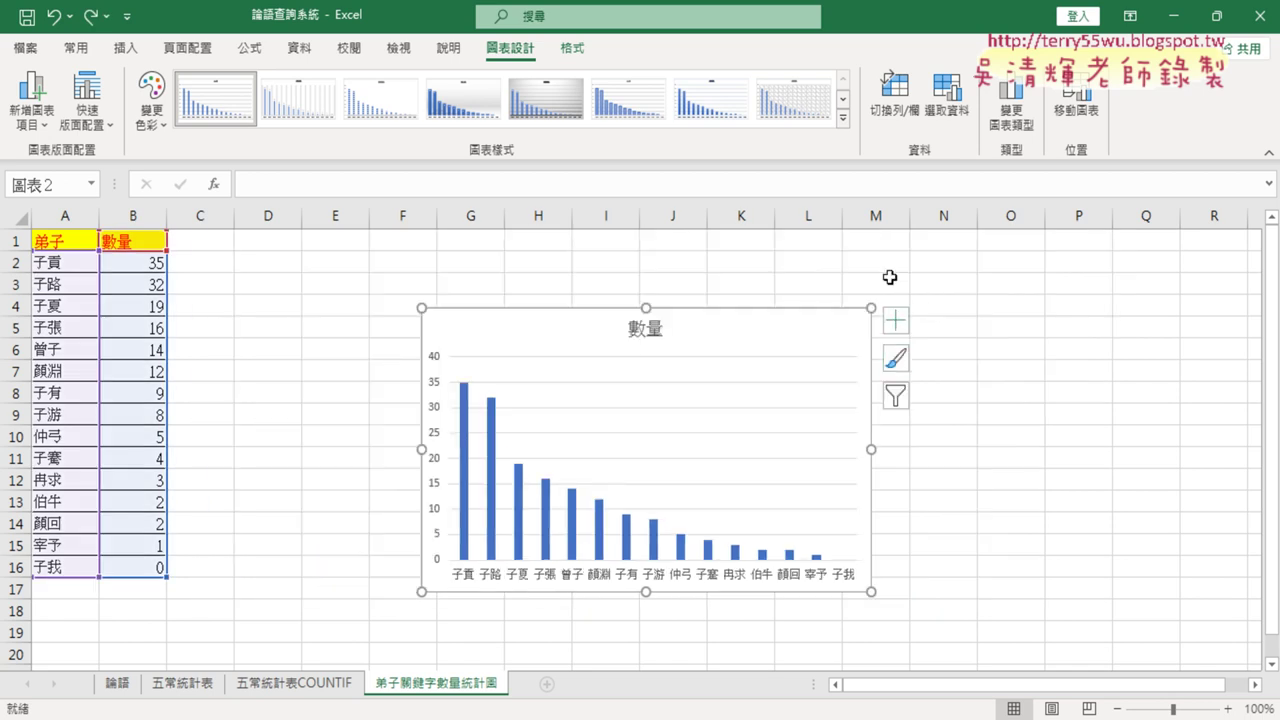
{"action": "key", "text": "ctrl+z"}
{"action": "key", "text": "ctrl+y"}
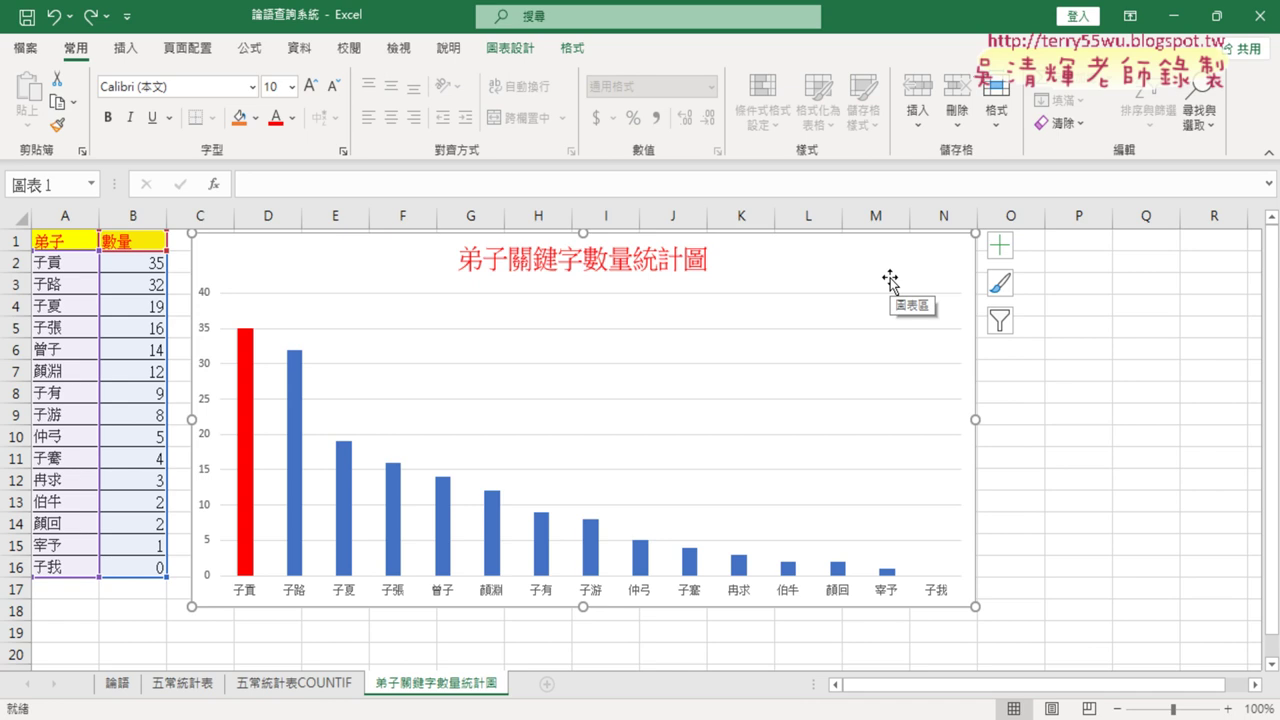
Deselect the chart, go to the 論語 sheet, and select the 篇 and 段 columns
{"action": "left_click", "coordinate": [1134, 471]}
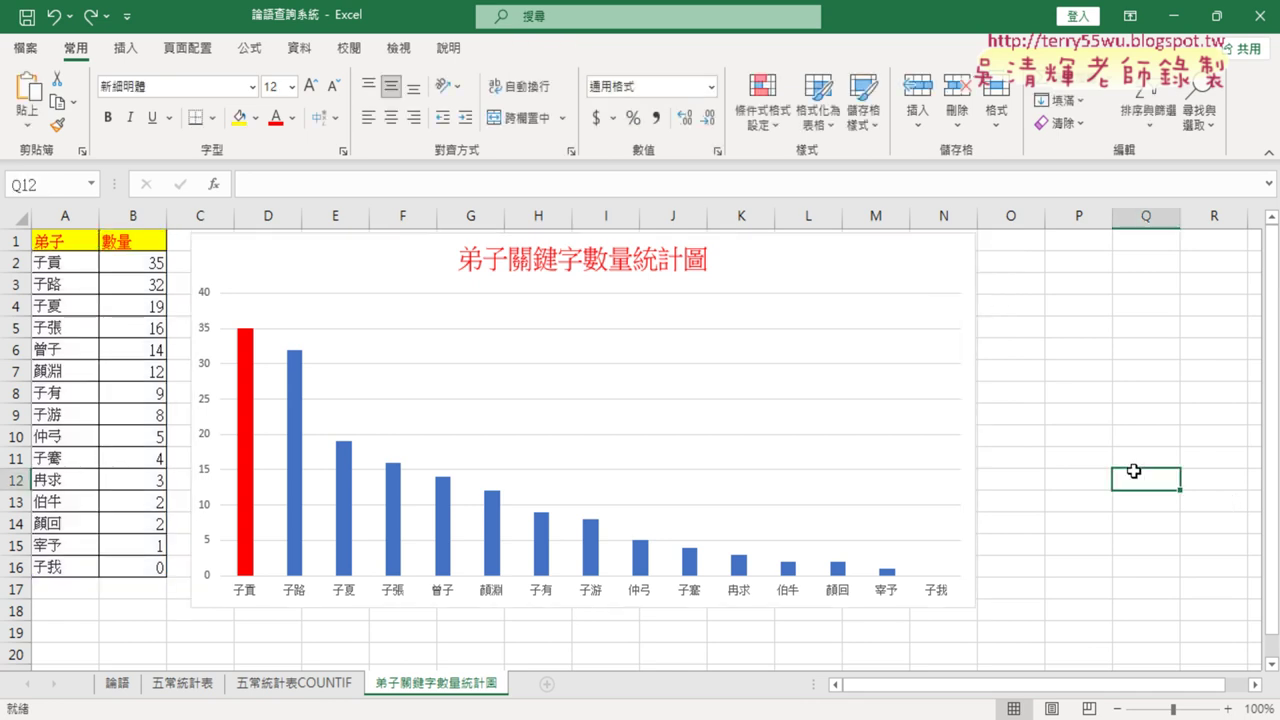
{"action": "left_click", "coordinate": [119, 686]}
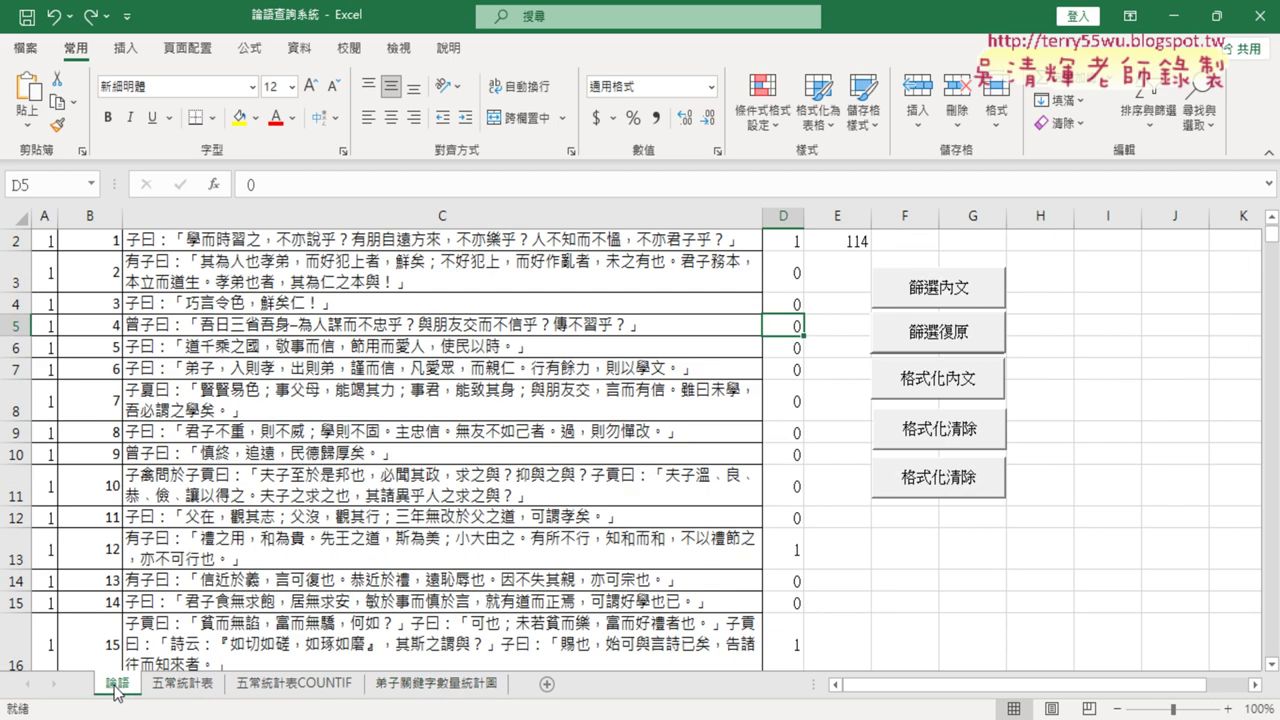
{"action": "scroll", "coordinate": [266, 564], "scroll_direction": "up", "scroll_amount": 1}
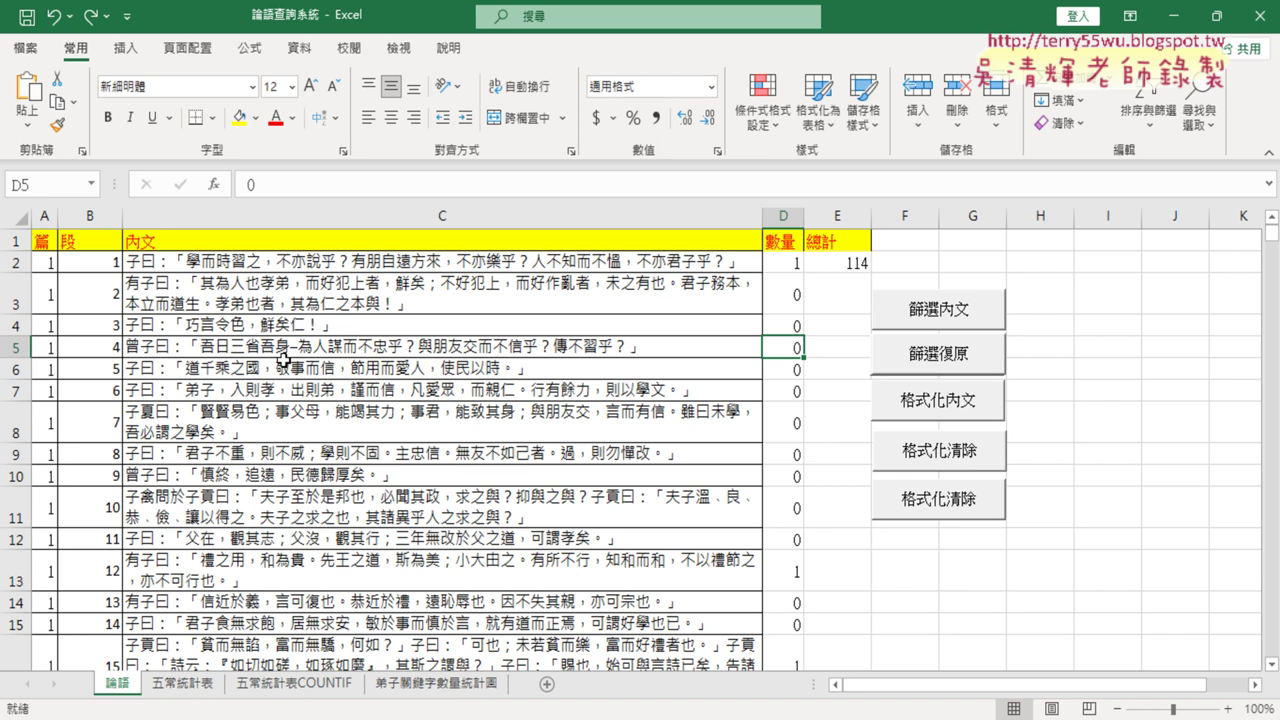
{"action": "left_click", "coordinate": [89, 222]}
{"action": "left_click_drag", "start_coordinate": [89, 222], "coordinate": [40, 217]}
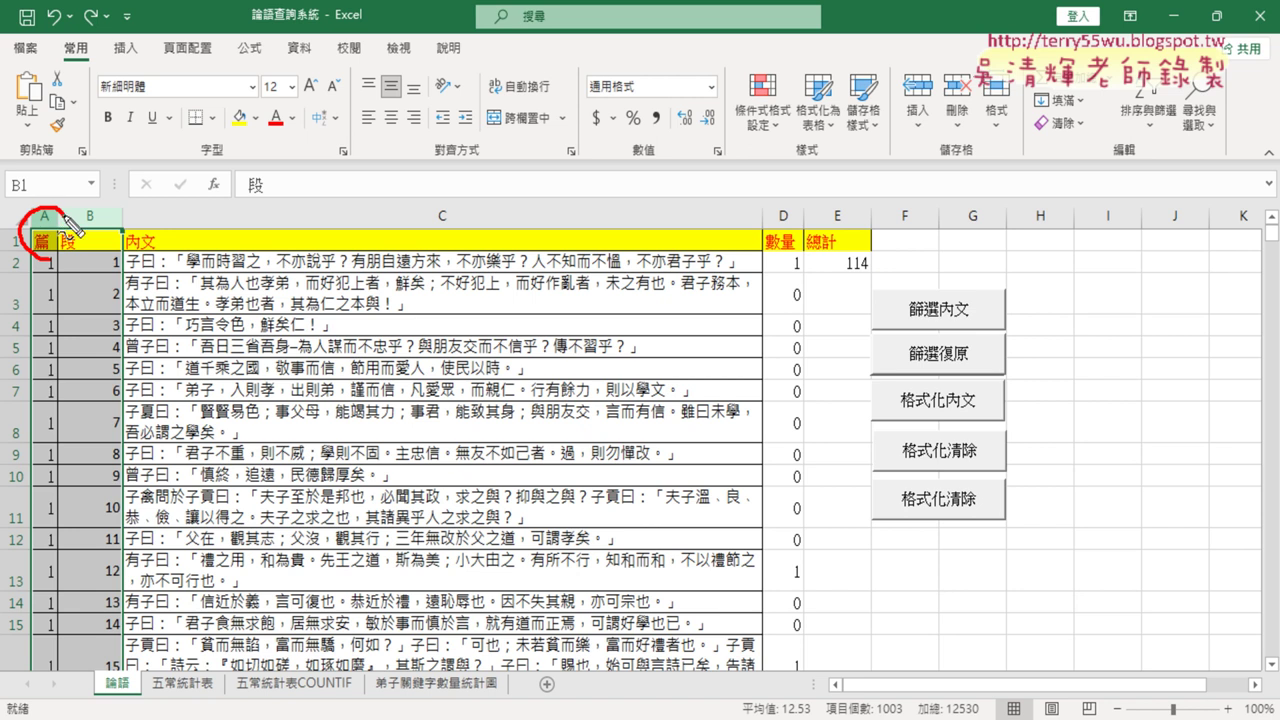
{"action": "left_click_drag", "start_coordinate": [60, 245], "coordinate": [72, 256]}
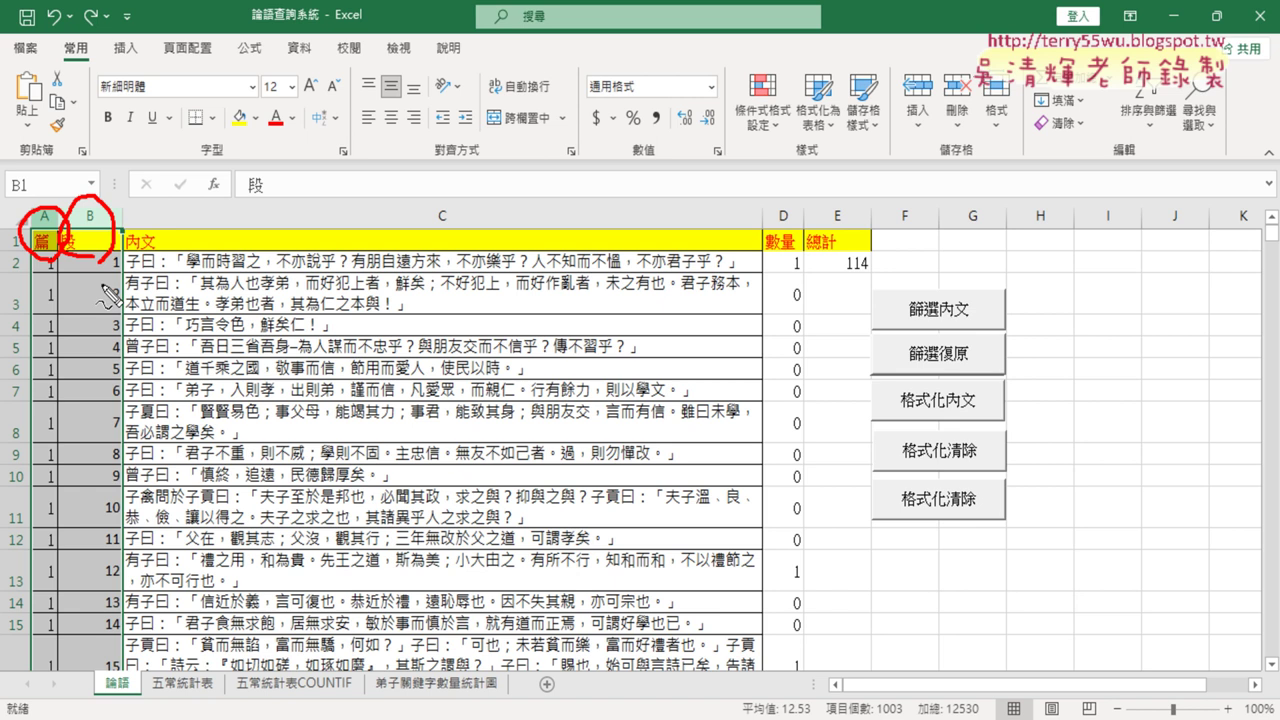
{"action": "key", "text": "Escape"}
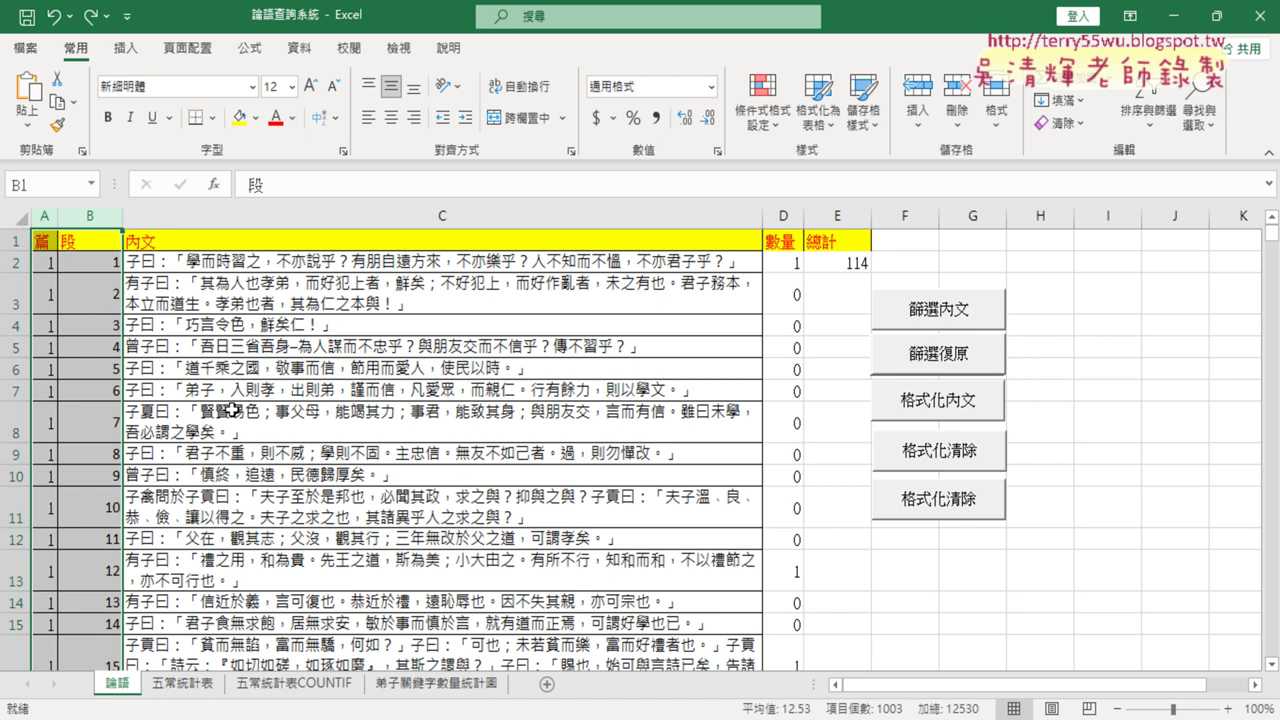
Move the 五常統計表COUNTIF sheet tab in front of 五常統計表
{"action": "left_click", "coordinate": [435, 684]}
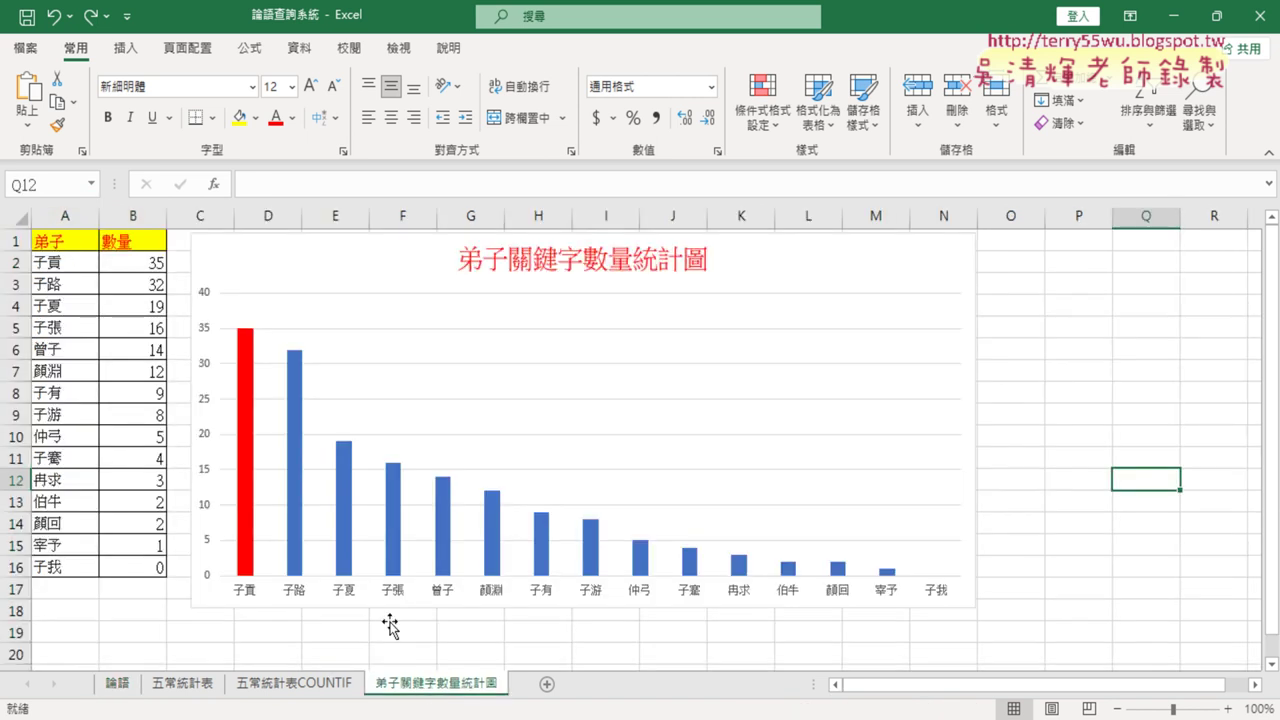
{"action": "left_click_drag", "start_coordinate": [309, 690], "coordinate": [185, 688]}
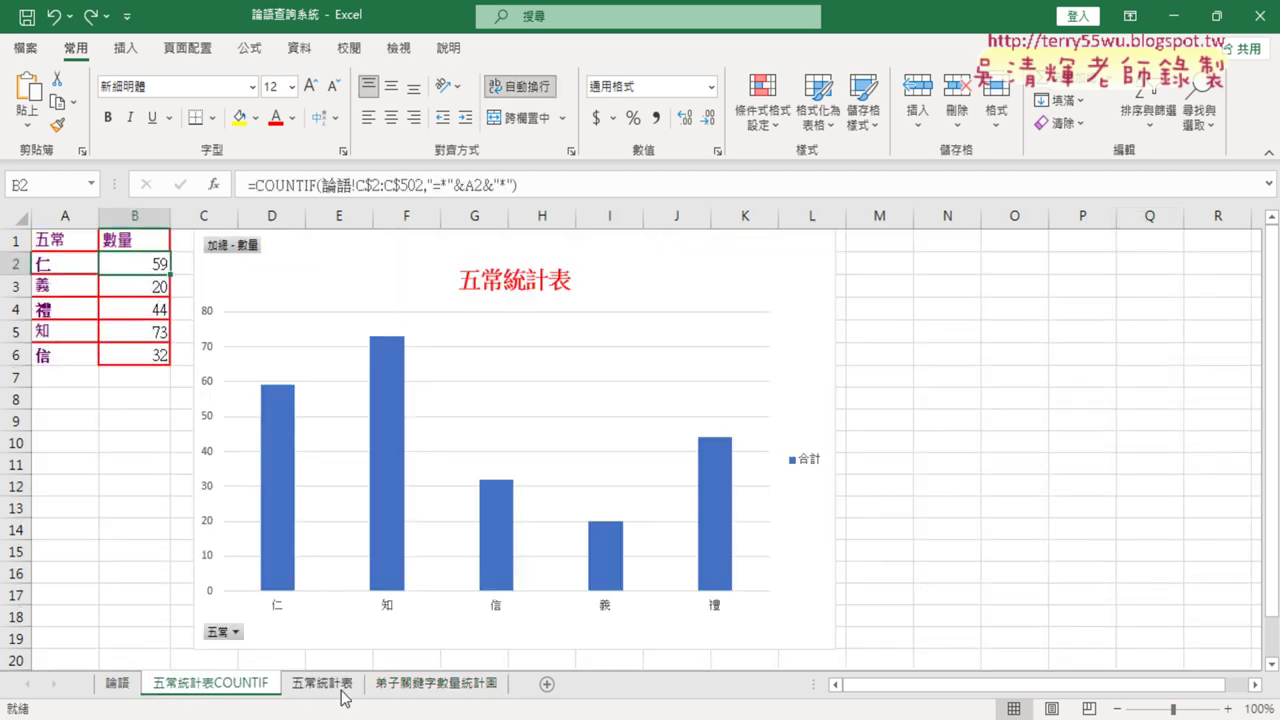
{"action": "left_click", "coordinate": [430, 688]}
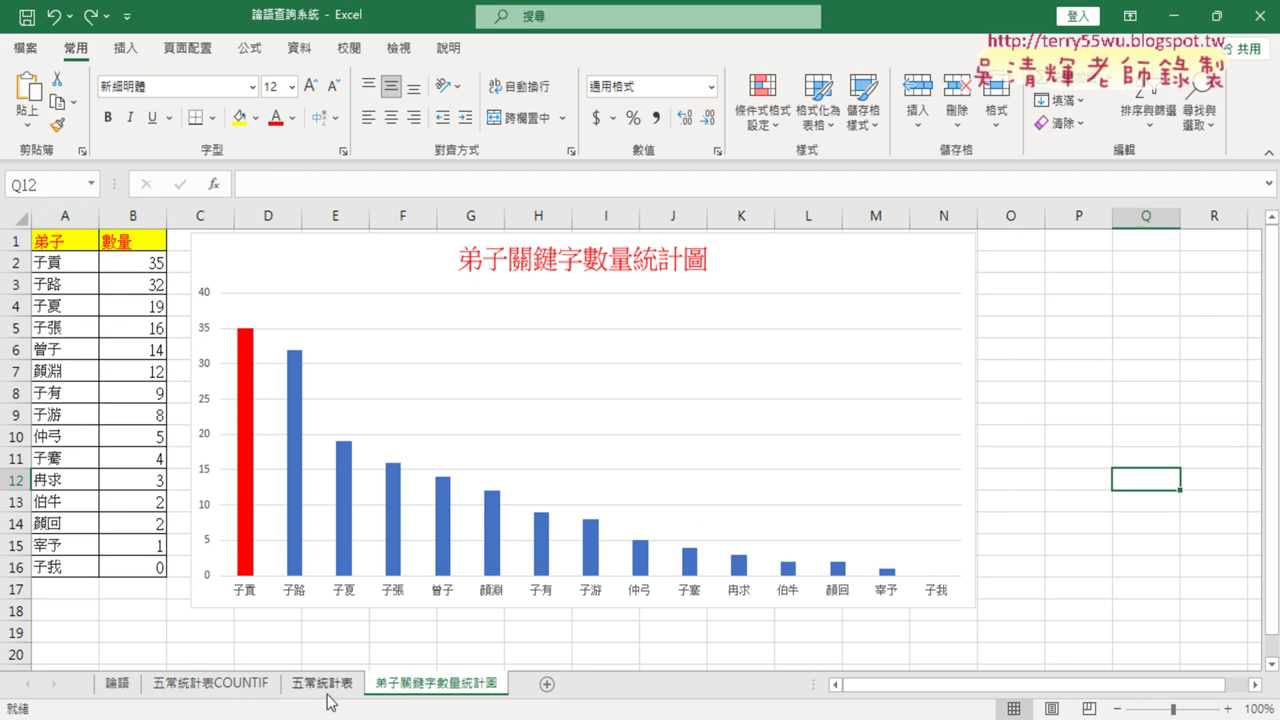
Browse the sheet tabs, then inspect 子貢 in A2 and its COUNTIF formula in B2
{"action": "left_click", "coordinate": [224, 684]}
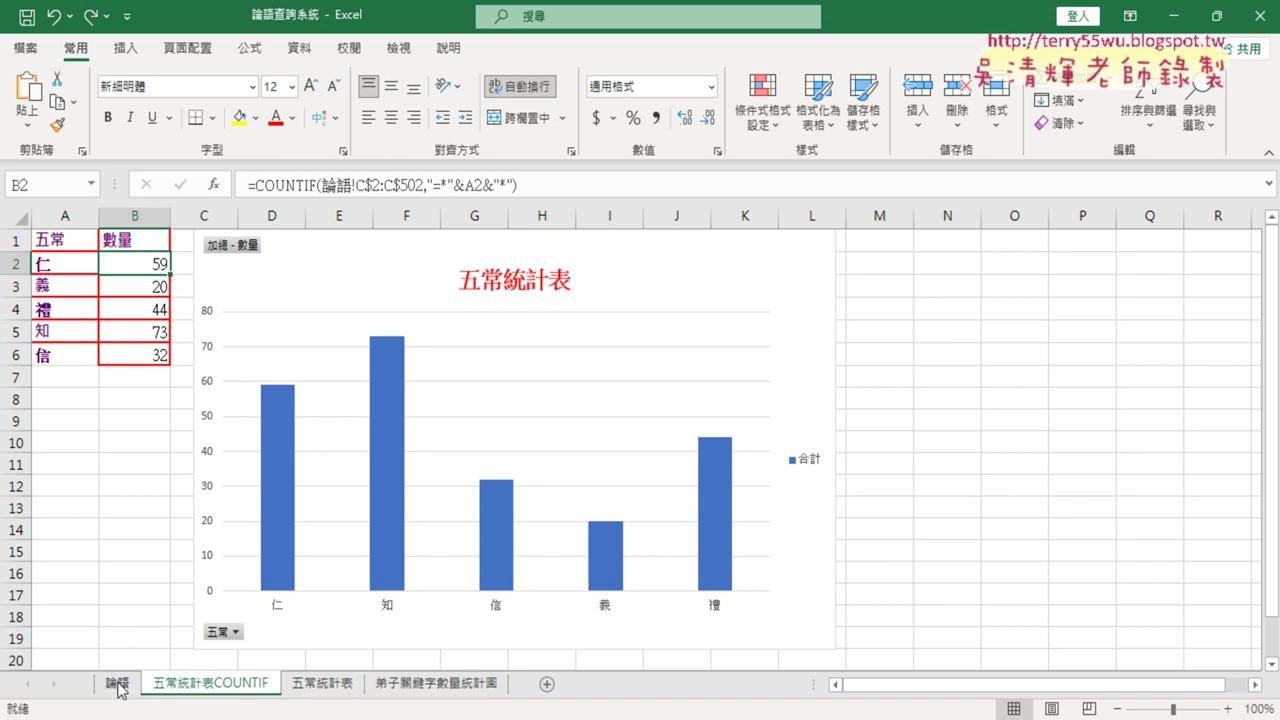
{"action": "left_click", "coordinate": [318, 686]}
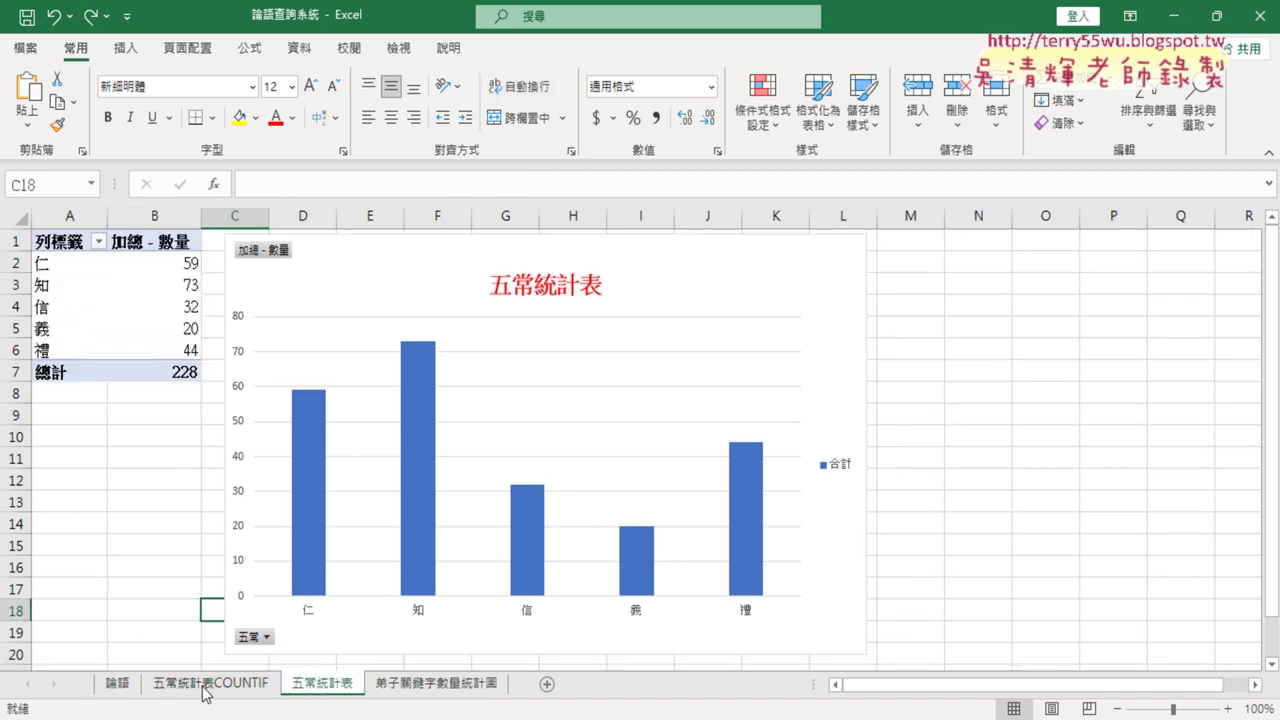
{"action": "left_click", "coordinate": [170, 688]}
{"action": "left_click", "coordinate": [127, 686]}
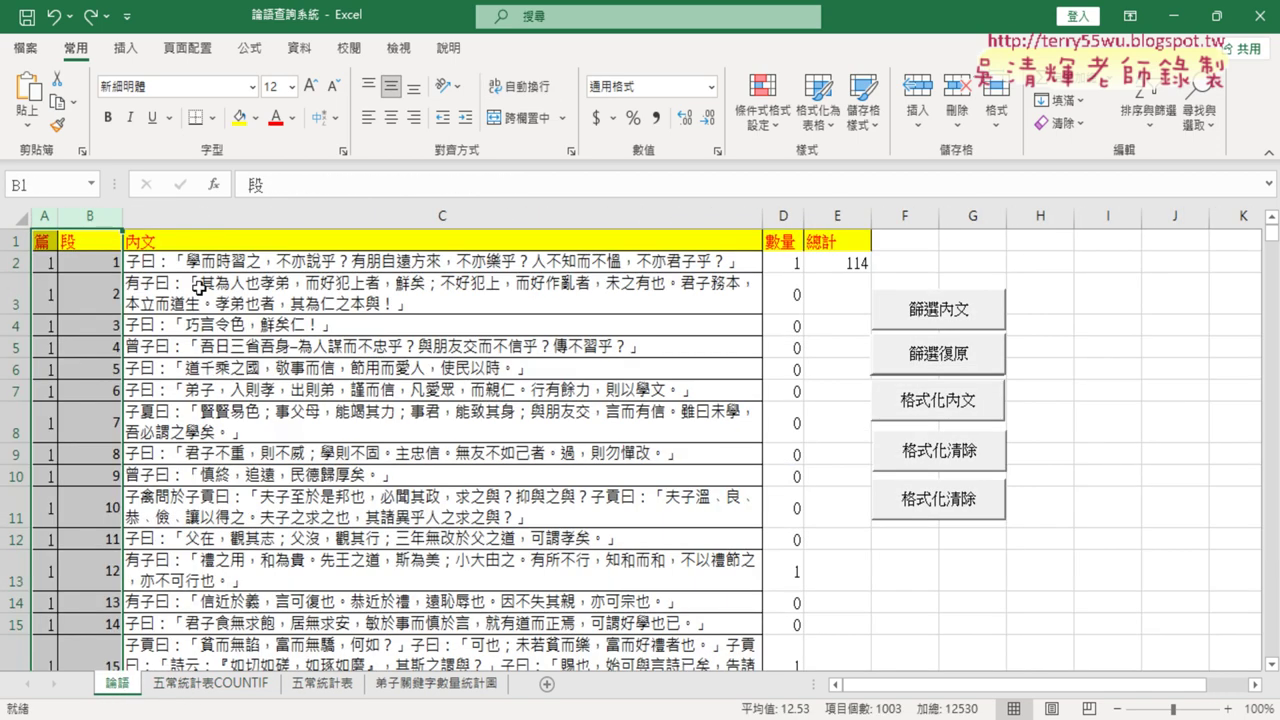
{"action": "left_click", "coordinate": [462, 686]}
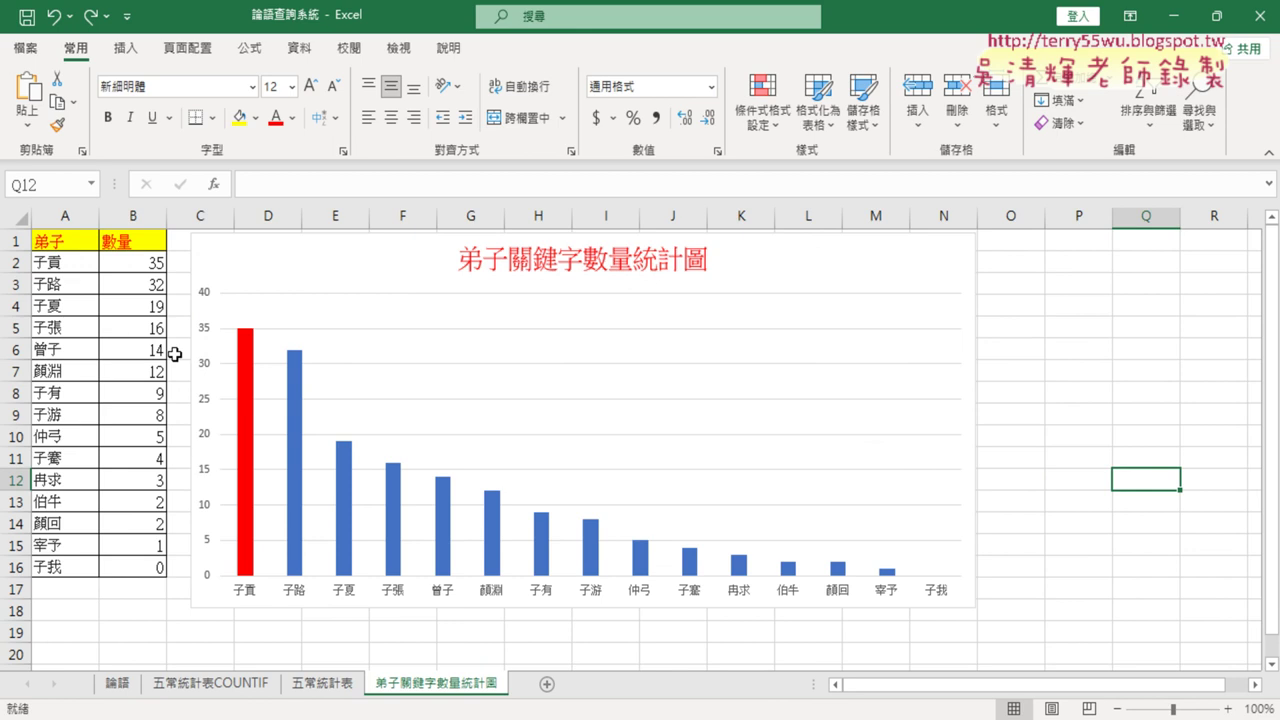
{"action": "left_click", "coordinate": [59, 264]}
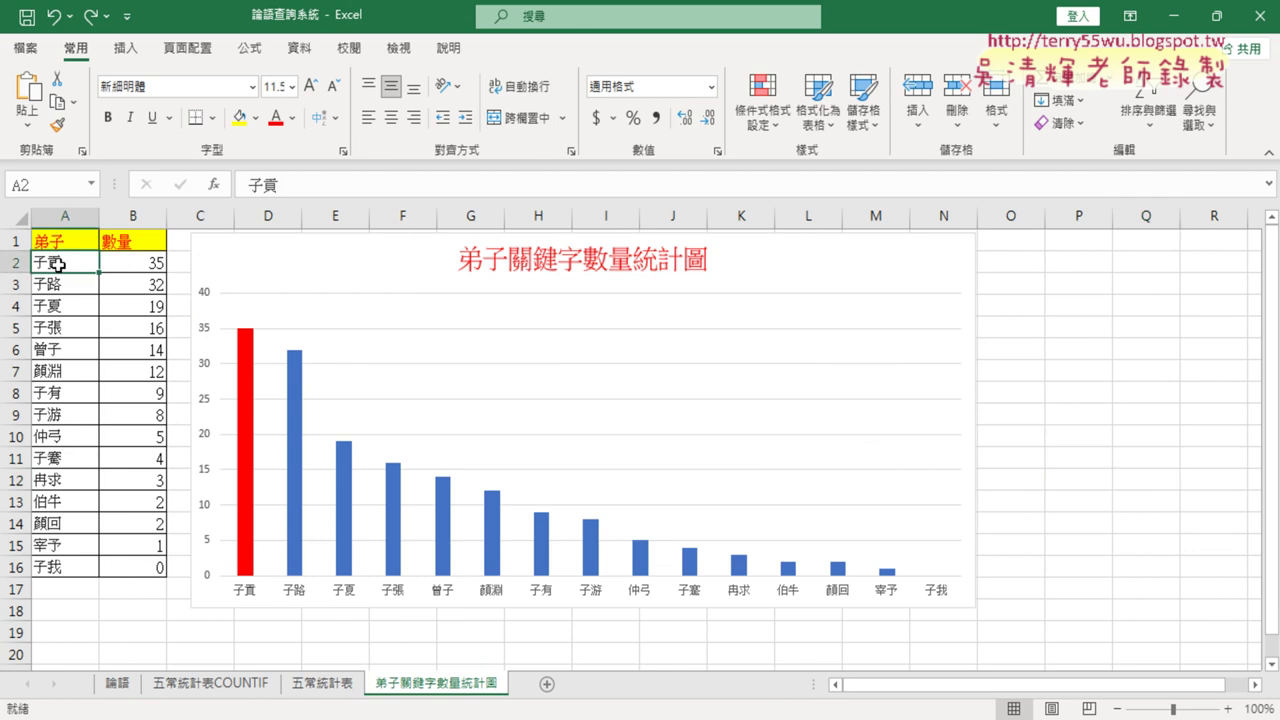
{"action": "left_click", "coordinate": [135, 262]}
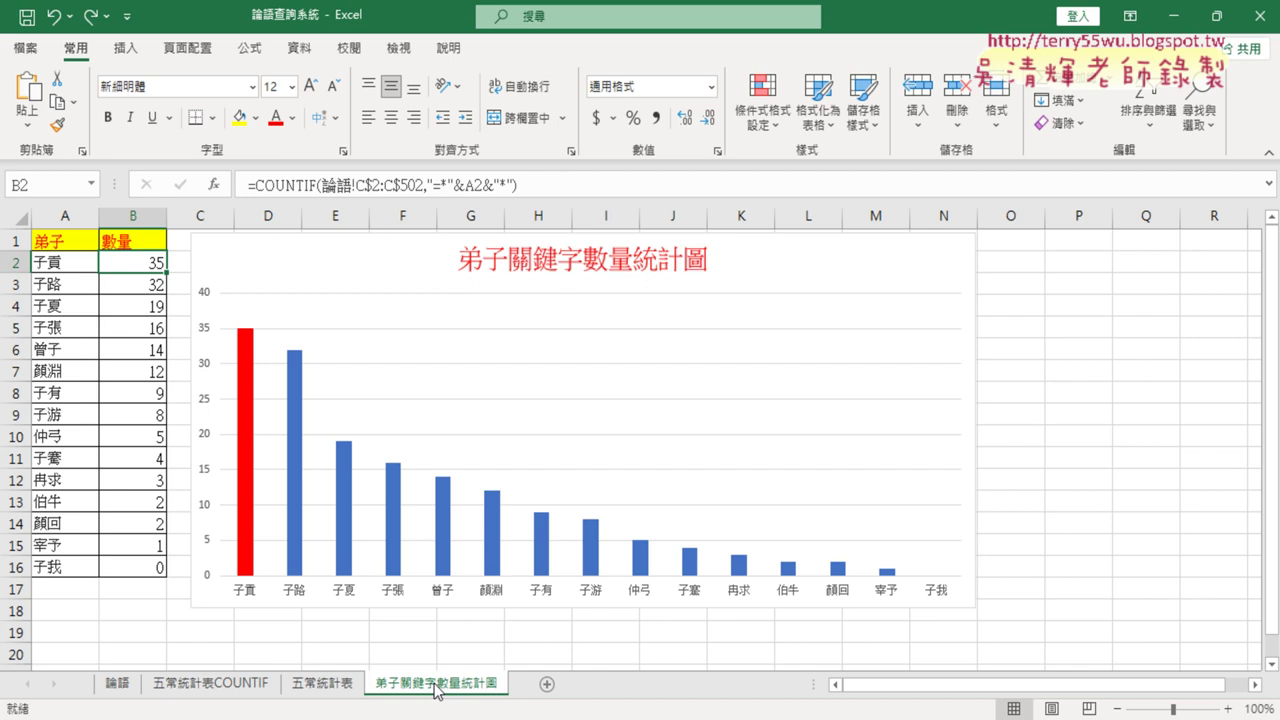
Copy the disciple chart sheet, clear the copy's counts in B2:B16, and return to 論語
{"action": "left_click_drag", "start_coordinate": [438, 688], "coordinate": [530, 688]}
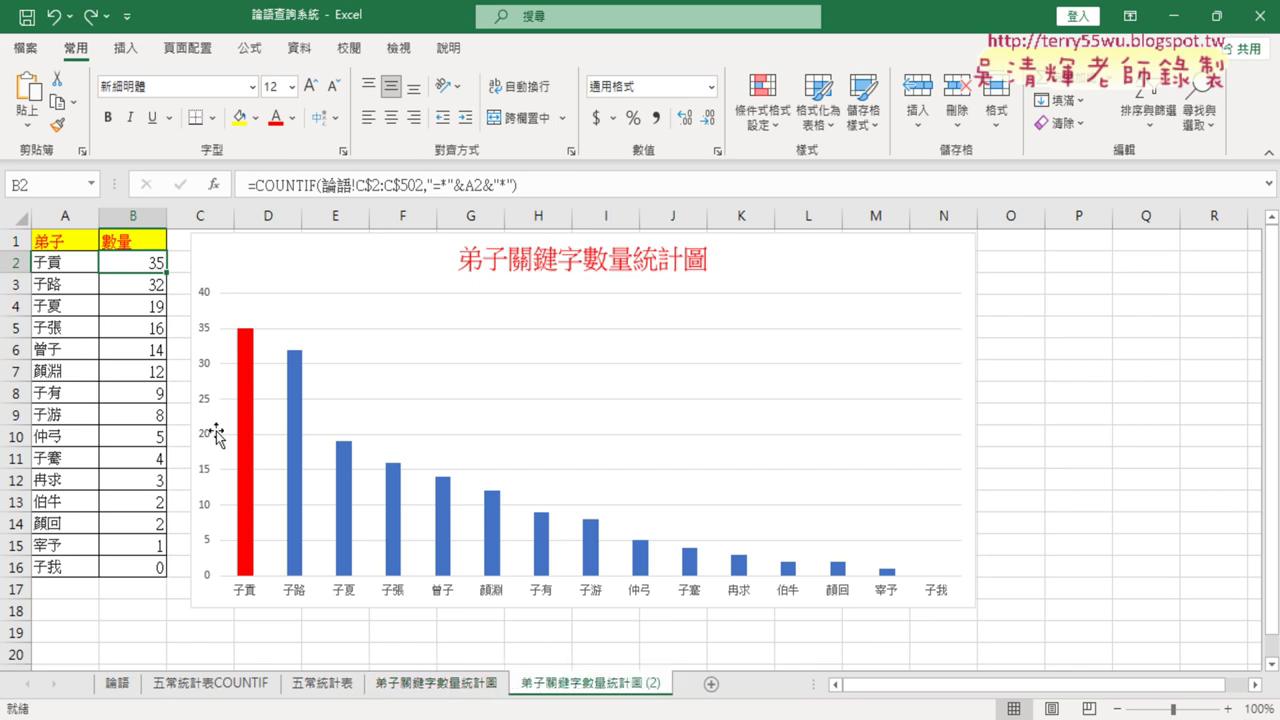
{"action": "left_click_drag", "start_coordinate": [152, 262], "coordinate": [148, 567]}
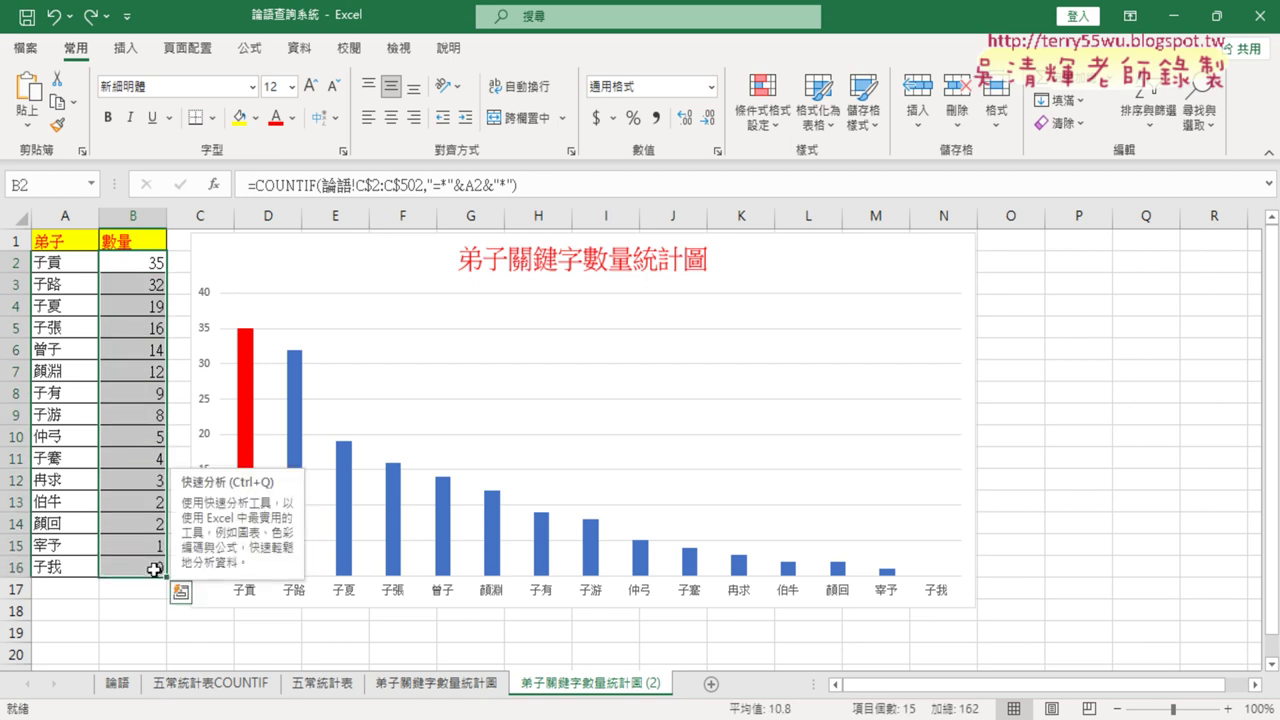
{"action": "key", "text": "Delete"}
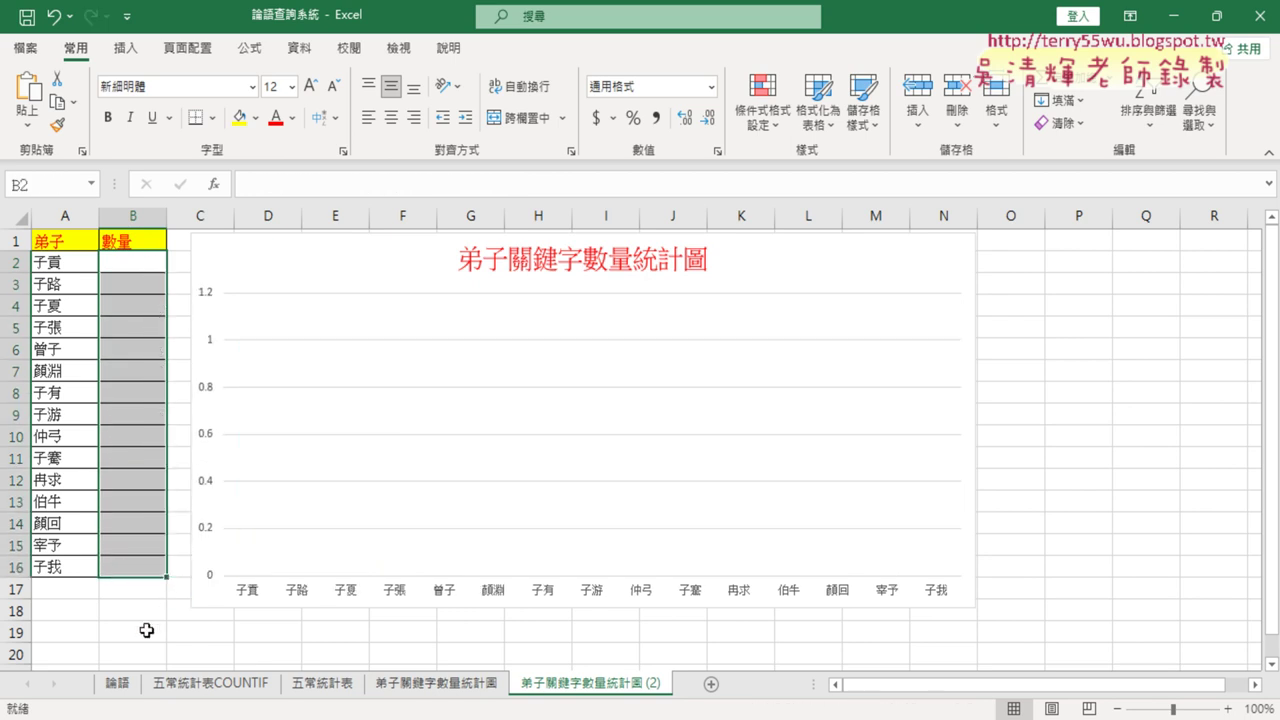
{"action": "left_click", "coordinate": [118, 684]}
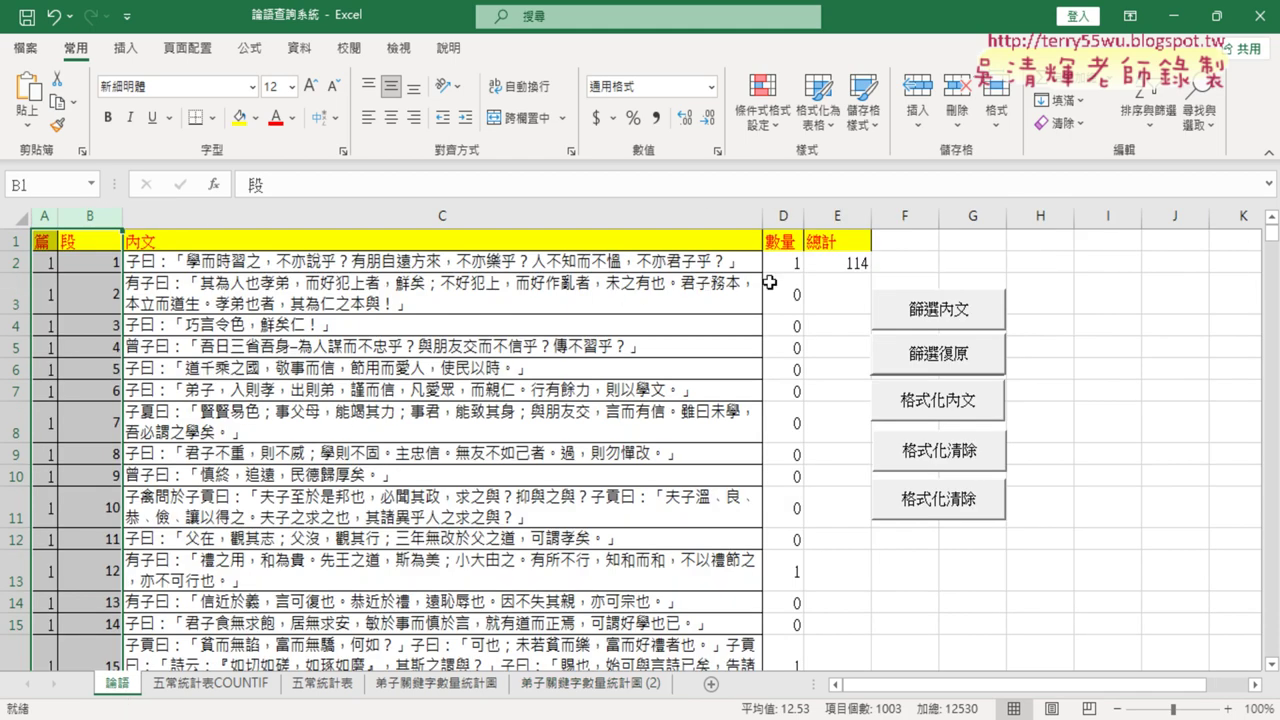
Turn on the Developer tab through Excel Options' Customize Ribbon settings
{"action": "left_click", "coordinate": [131, 28]}
{"action": "left_click", "coordinate": [160, 397]}
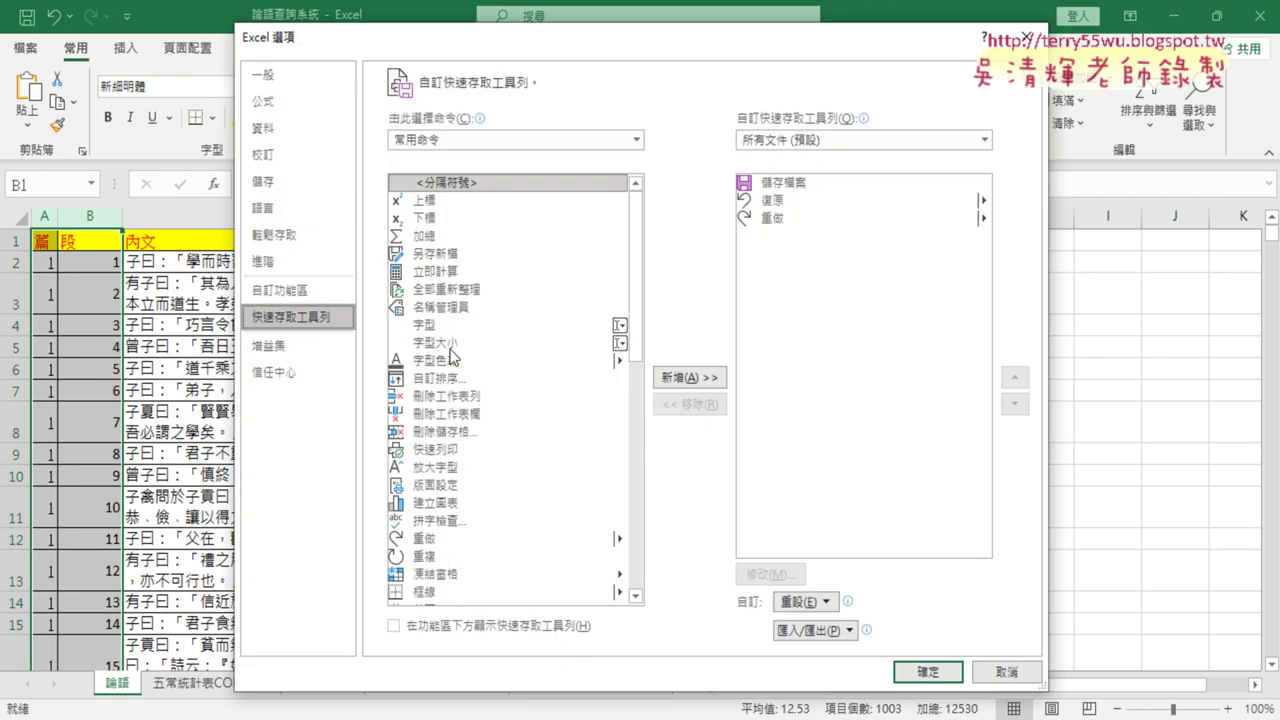
{"action": "left_click", "coordinate": [280, 290]}
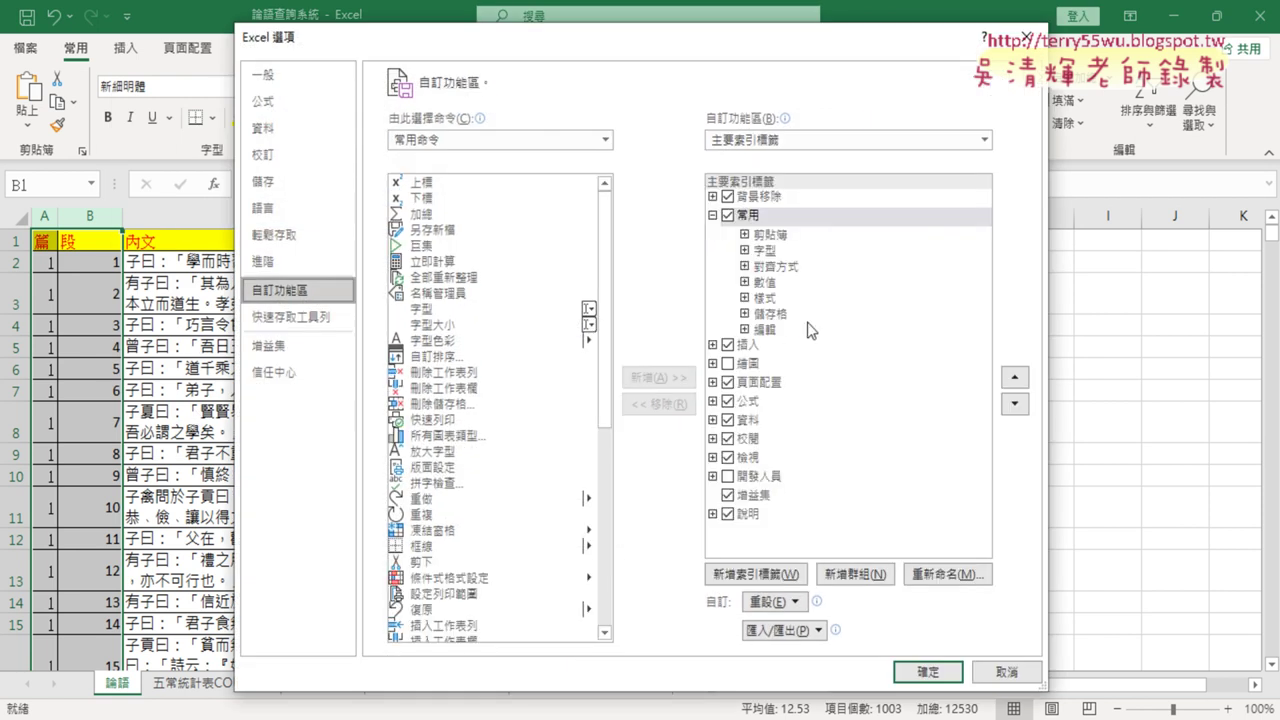
{"action": "left_click", "coordinate": [727, 476]}
{"action": "left_click", "coordinate": [928, 672]}
Maximize Module1 in the Visual Basic editor, set the code font size to 12, then close the editor
{"action": "left_click", "coordinate": [460, 50]}
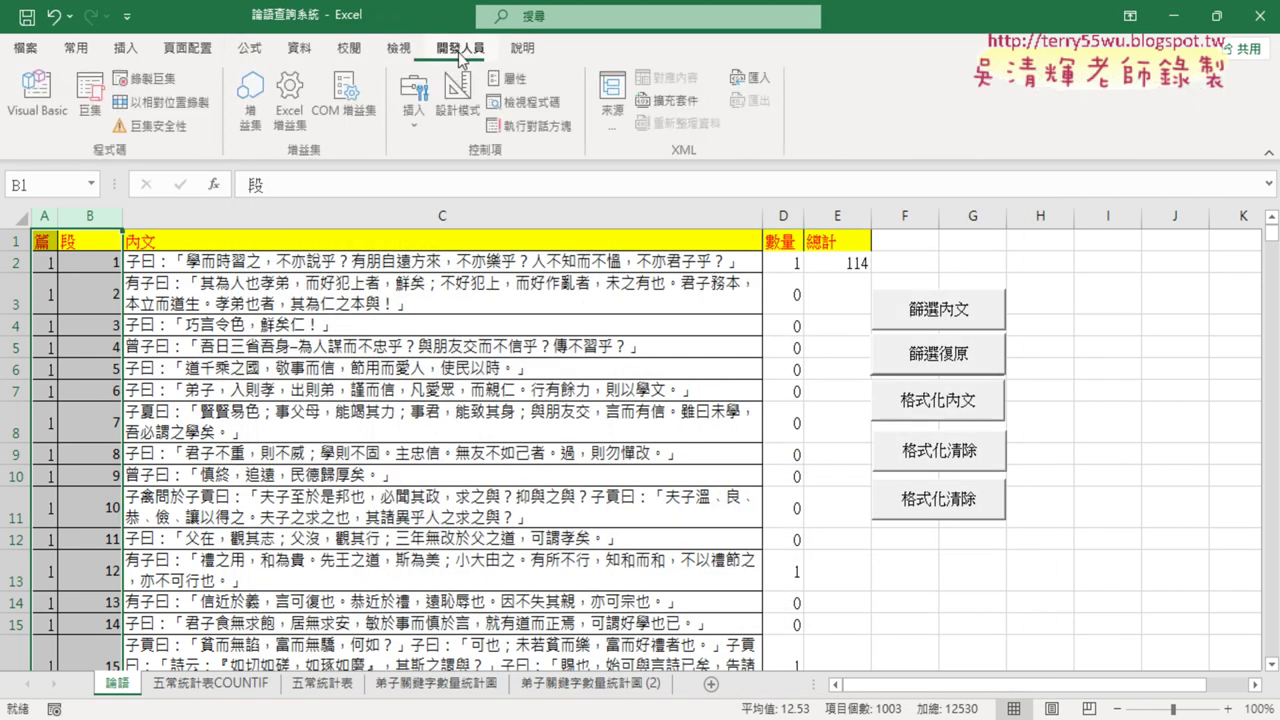
{"action": "left_click", "coordinate": [38, 100]}
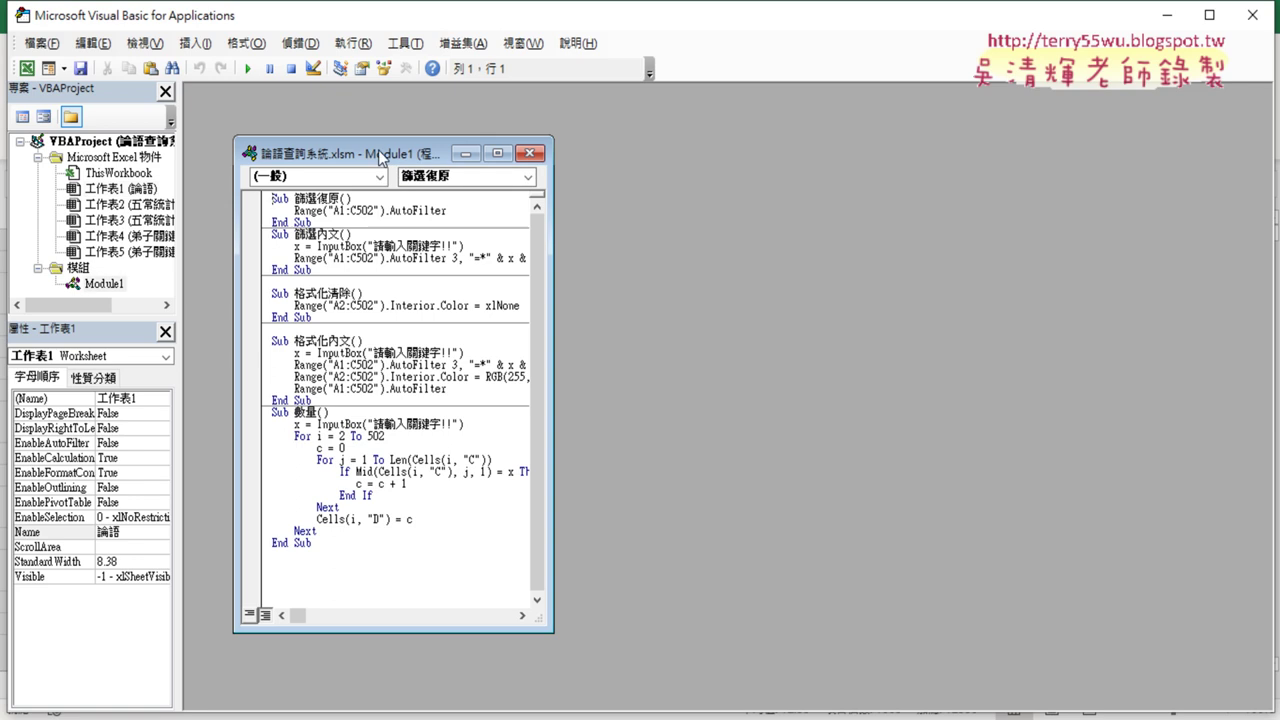
{"action": "double_click", "coordinate": [381, 151]}
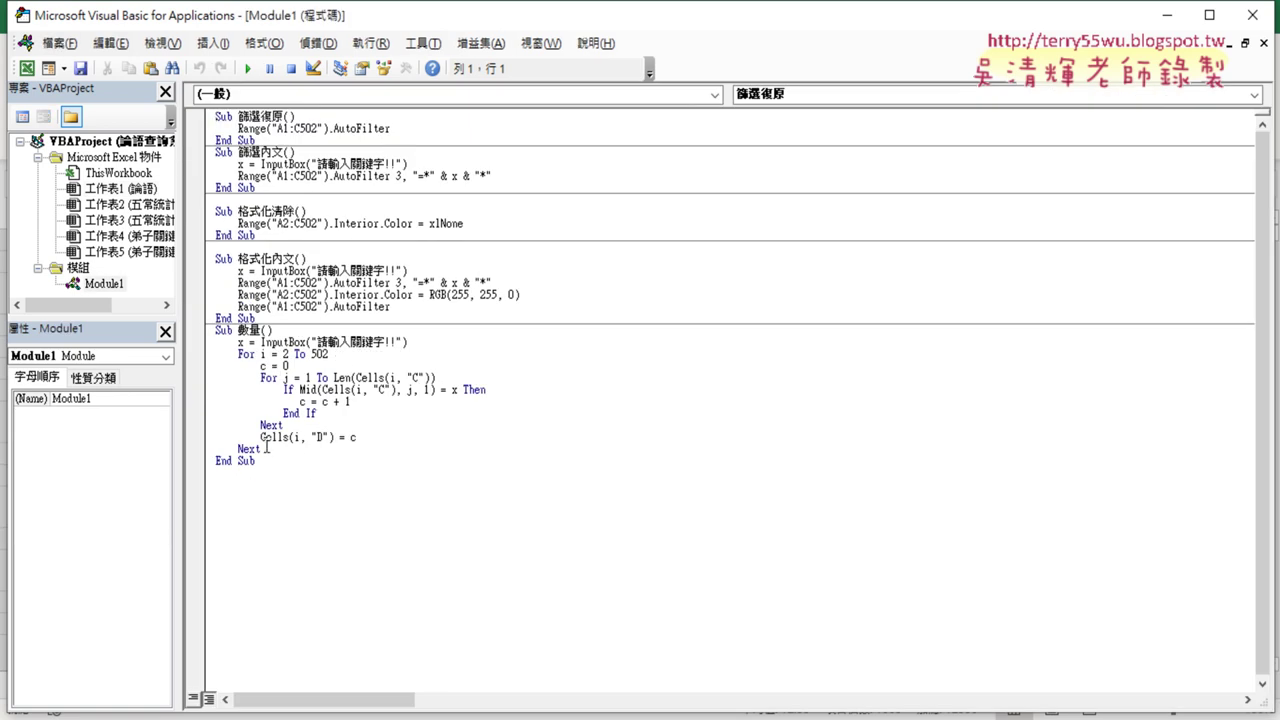
{"action": "left_click", "coordinate": [424, 43]}
{"action": "left_click", "coordinate": [472, 134]}
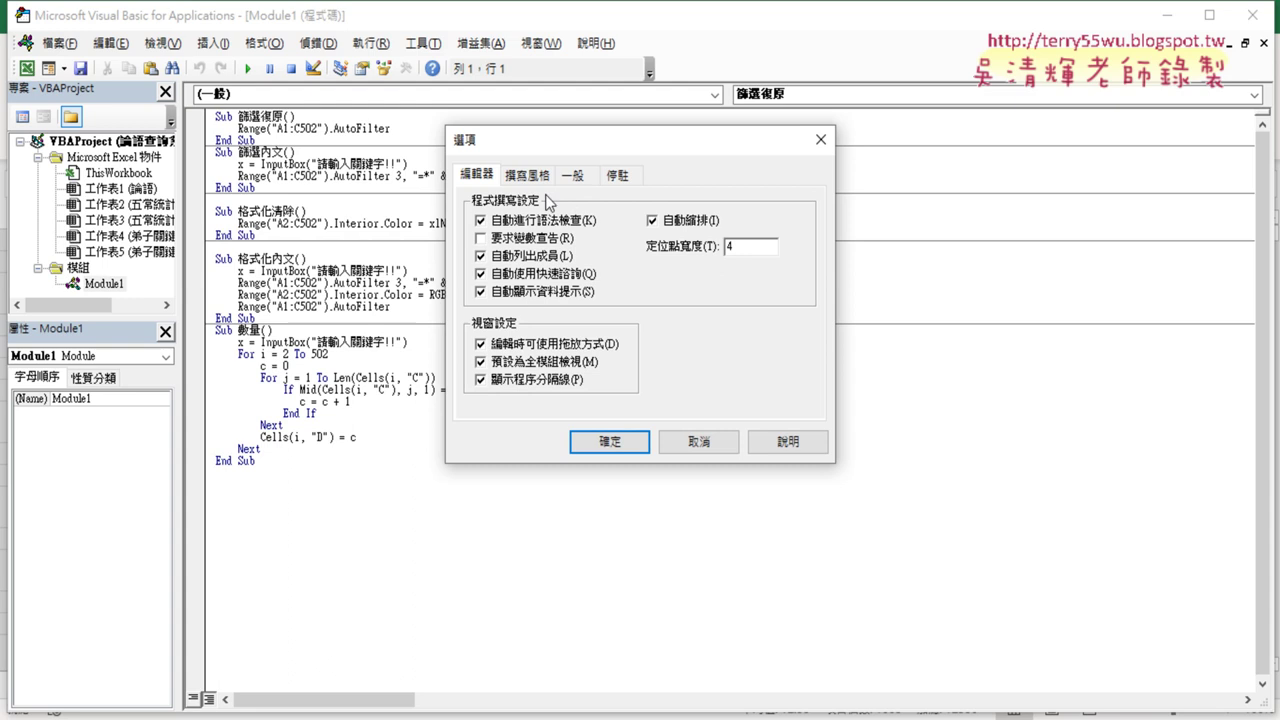
{"action": "left_click", "coordinate": [527, 175]}
{"action": "left_click", "coordinate": [728, 264]}
{"action": "left_click", "coordinate": [716, 316]}
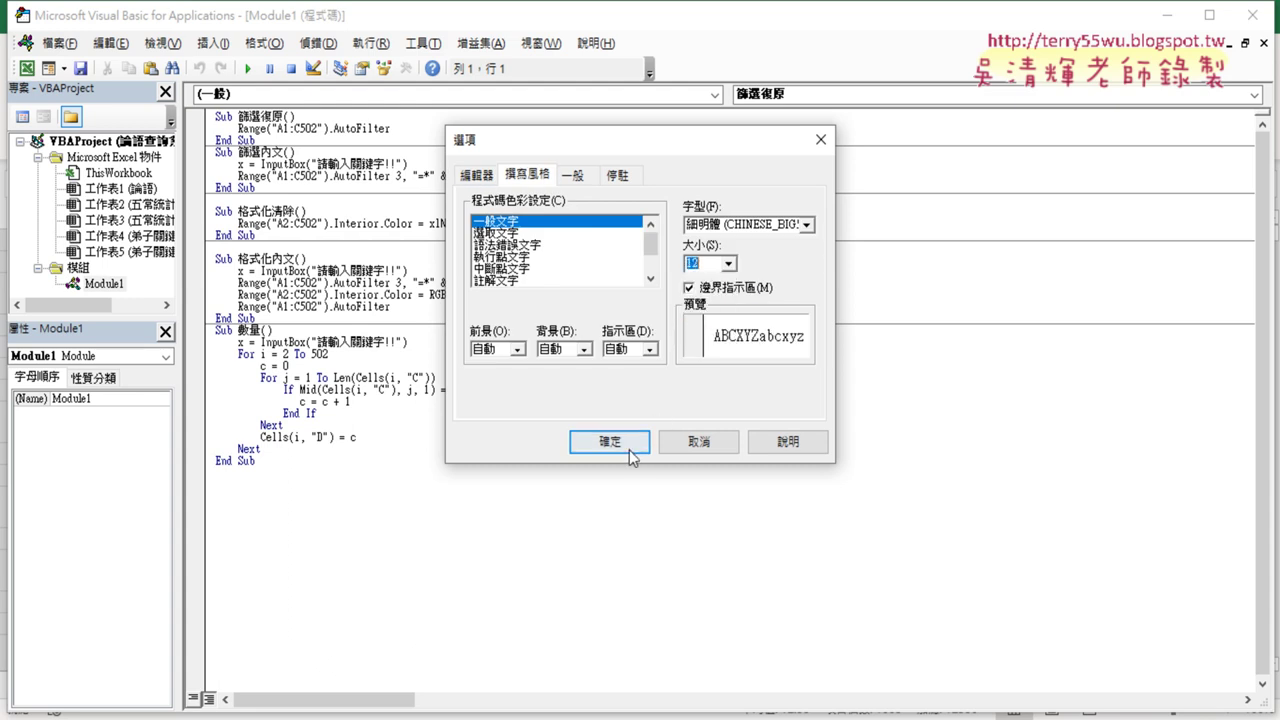
{"action": "left_click", "coordinate": [627, 446]}
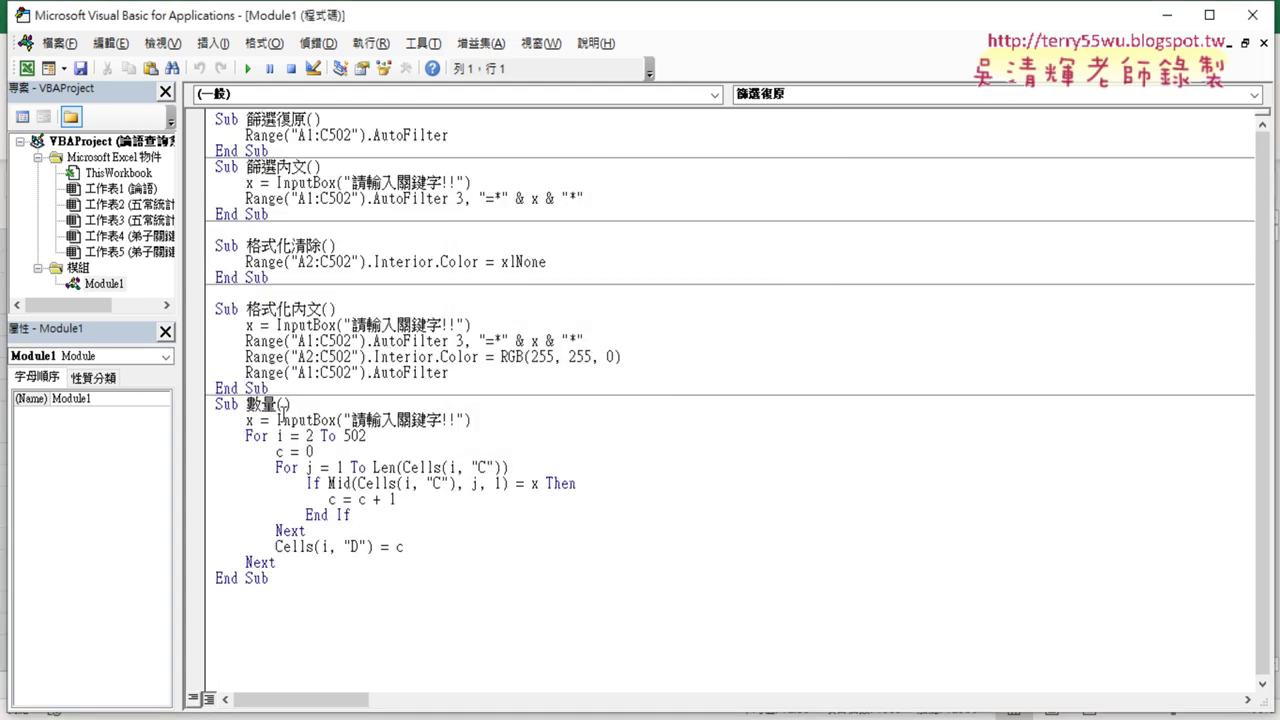
{"action": "left_click", "coordinate": [1252, 15]}
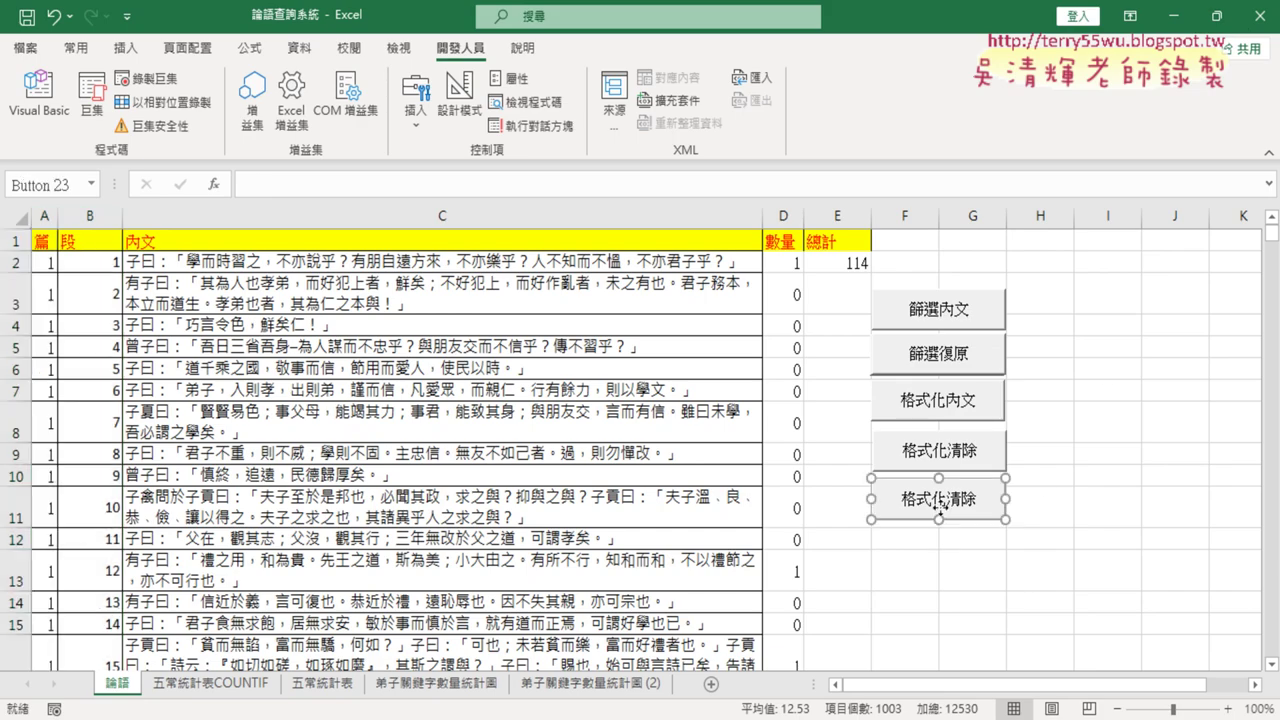
Duplicate the 格式化清除 button at cell F12
{"action": "right_click", "coordinate": [938, 508]}
{"action": "left_click", "coordinate": [1010, 322]}
{"action": "left_click", "coordinate": [876, 539]}
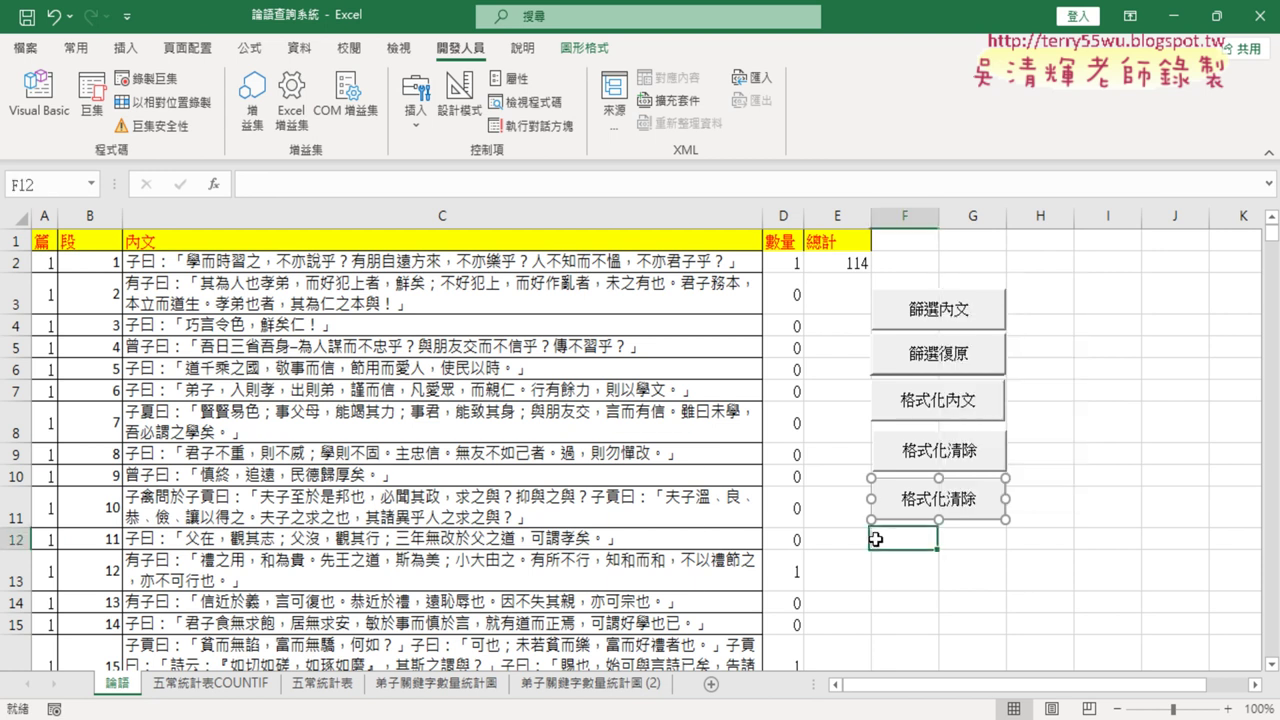
{"action": "left_click", "coordinate": [880, 538]}
{"action": "key", "text": "ctrl+v"}
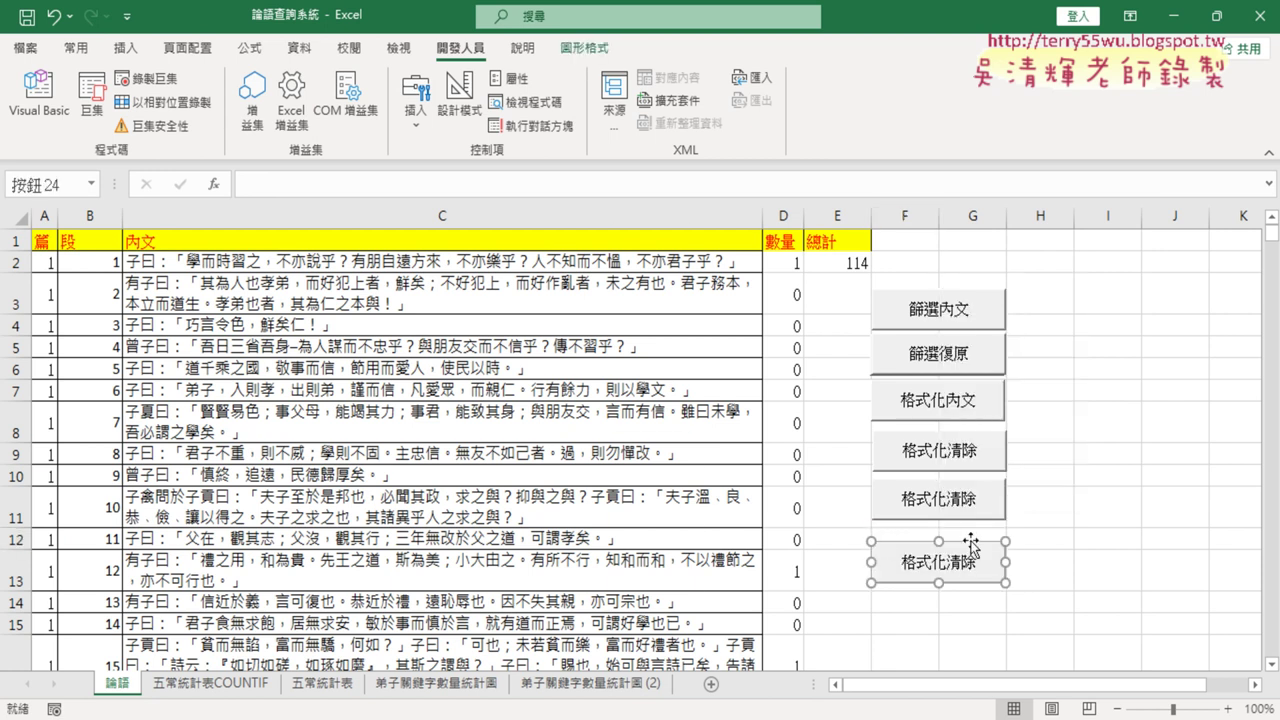
Assign the 數量 macro to the new button and caption it 數量
{"action": "right_click", "coordinate": [917, 540]}
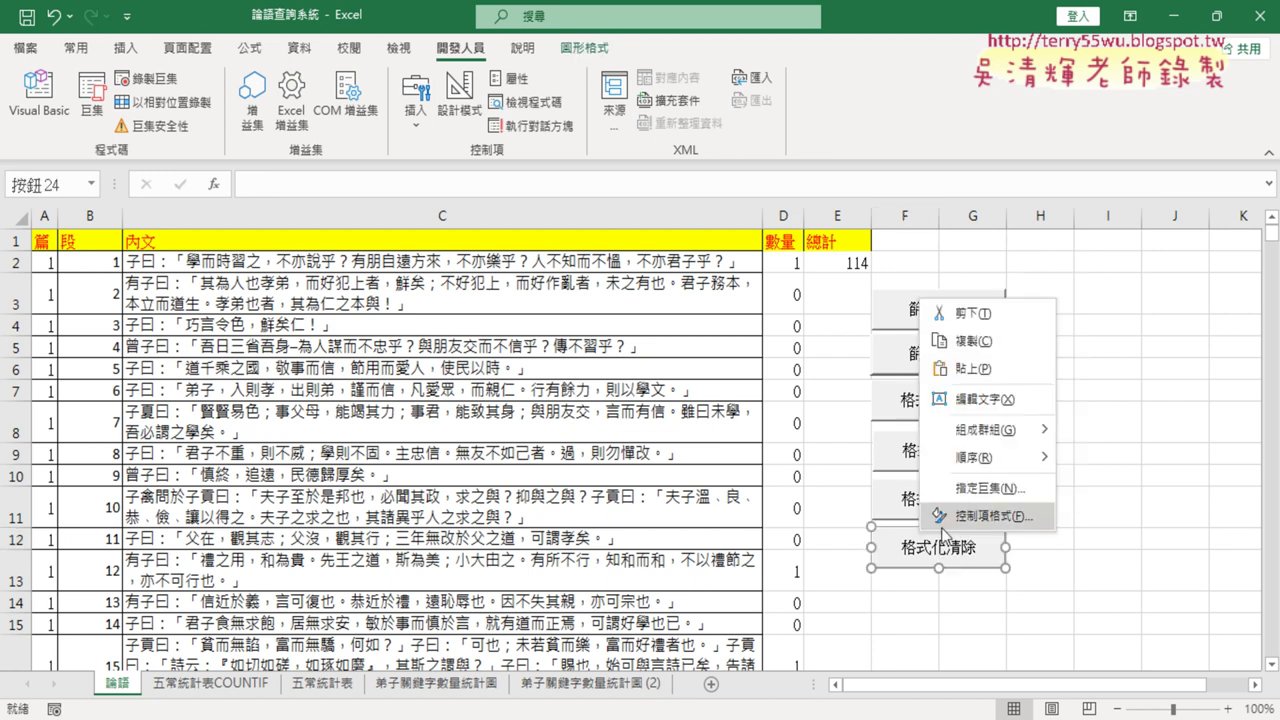
{"action": "left_click", "coordinate": [958, 486]}
{"action": "left_click", "coordinate": [800, 389]}
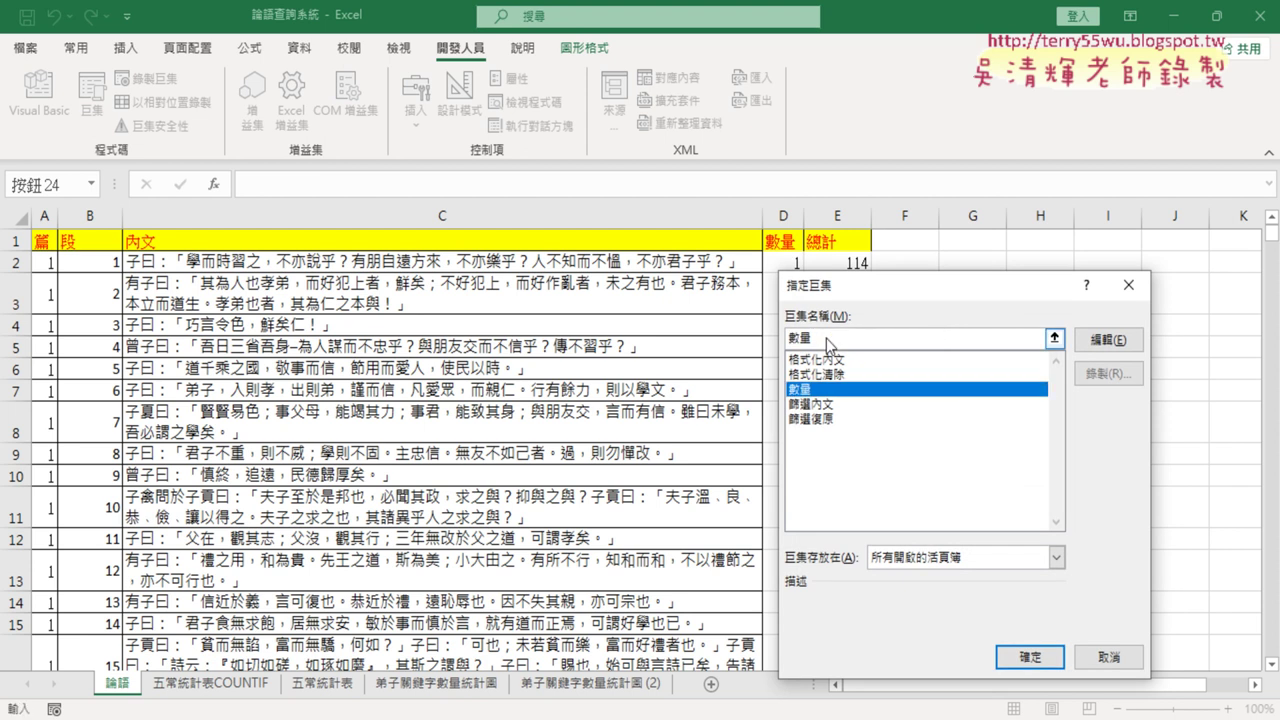
{"action": "double_click", "coordinate": [800, 338]}
{"action": "right_click", "coordinate": [797, 339]}
{"action": "left_click", "coordinate": [832, 371]}
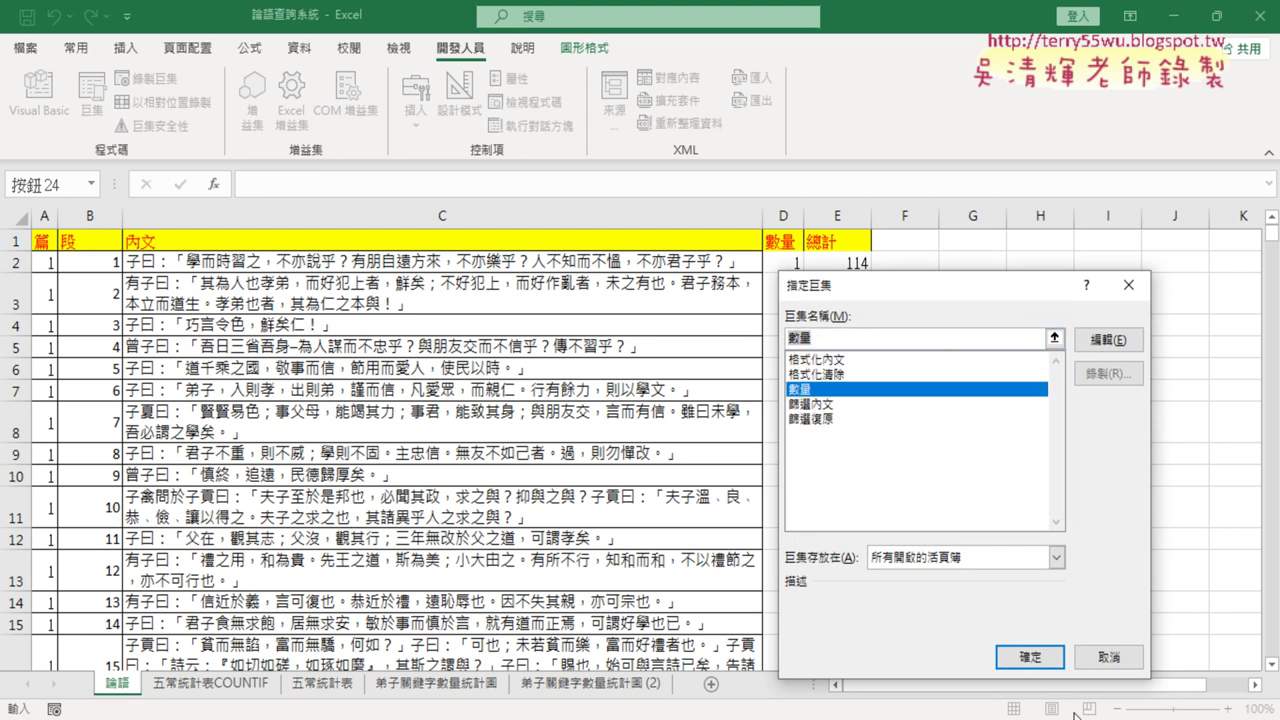
{"action": "left_click", "coordinate": [1029, 657]}
{"action": "left_click", "coordinate": [909, 547]}
{"action": "key", "text": "Delete"}
{"action": "key", "text": "Delete"}
{"action": "key", "text": "Delete"}
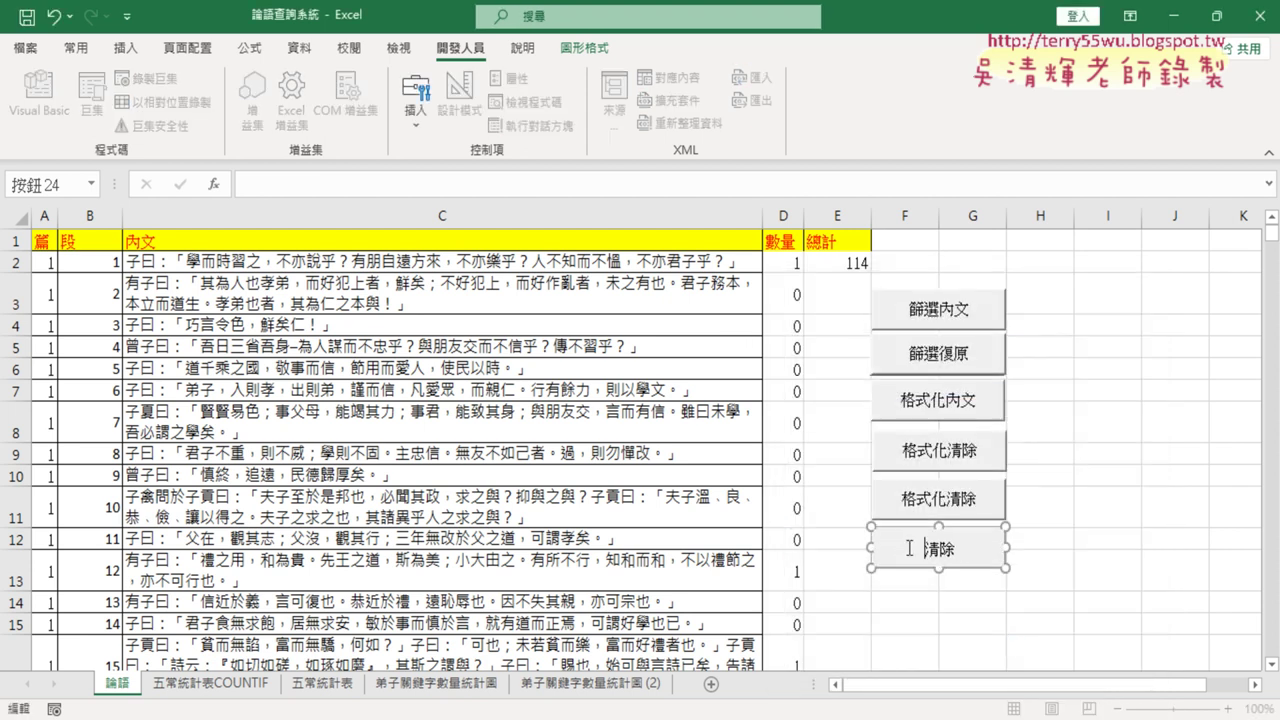
{"action": "key", "text": "ctrl+v"}
{"action": "left_click_drag", "start_coordinate": [1175, 540], "coordinate": [1108, 540]}
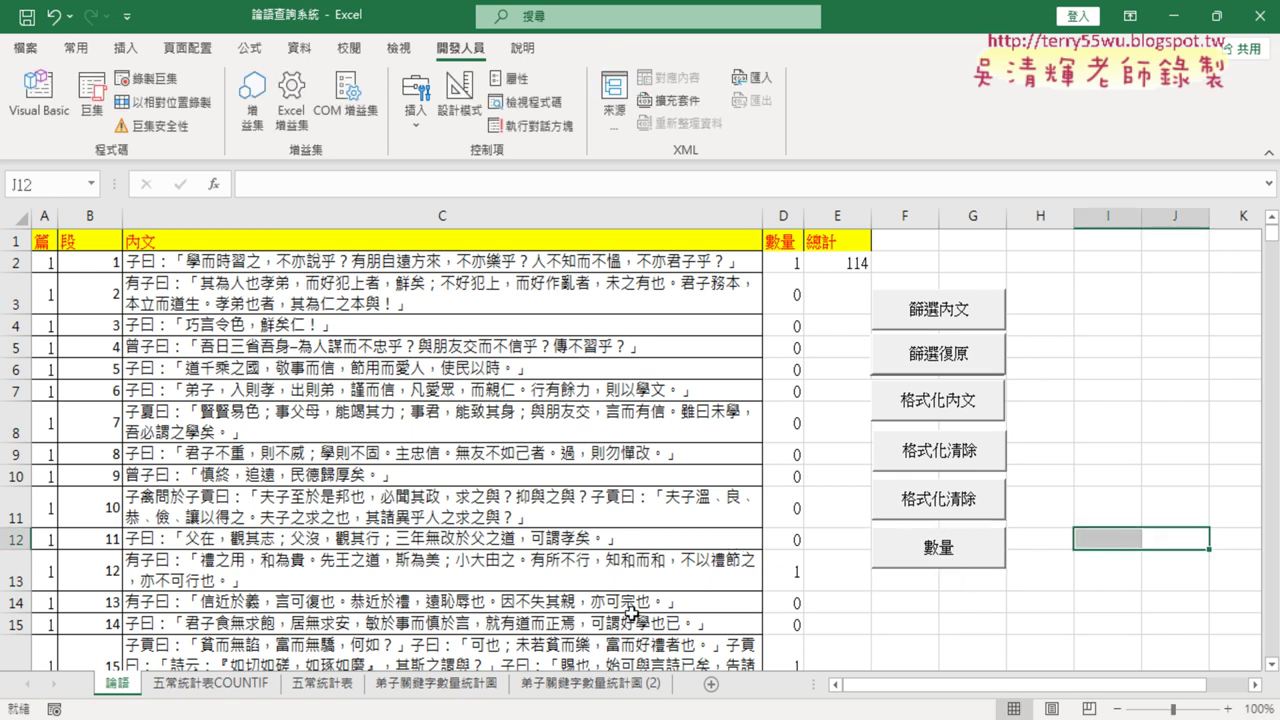
Copy the disciple name 子貢 from A2 on the chart sheet, then run the 數量 macro
{"action": "left_click", "coordinate": [566, 684]}
{"action": "left_click", "coordinate": [44, 262]}
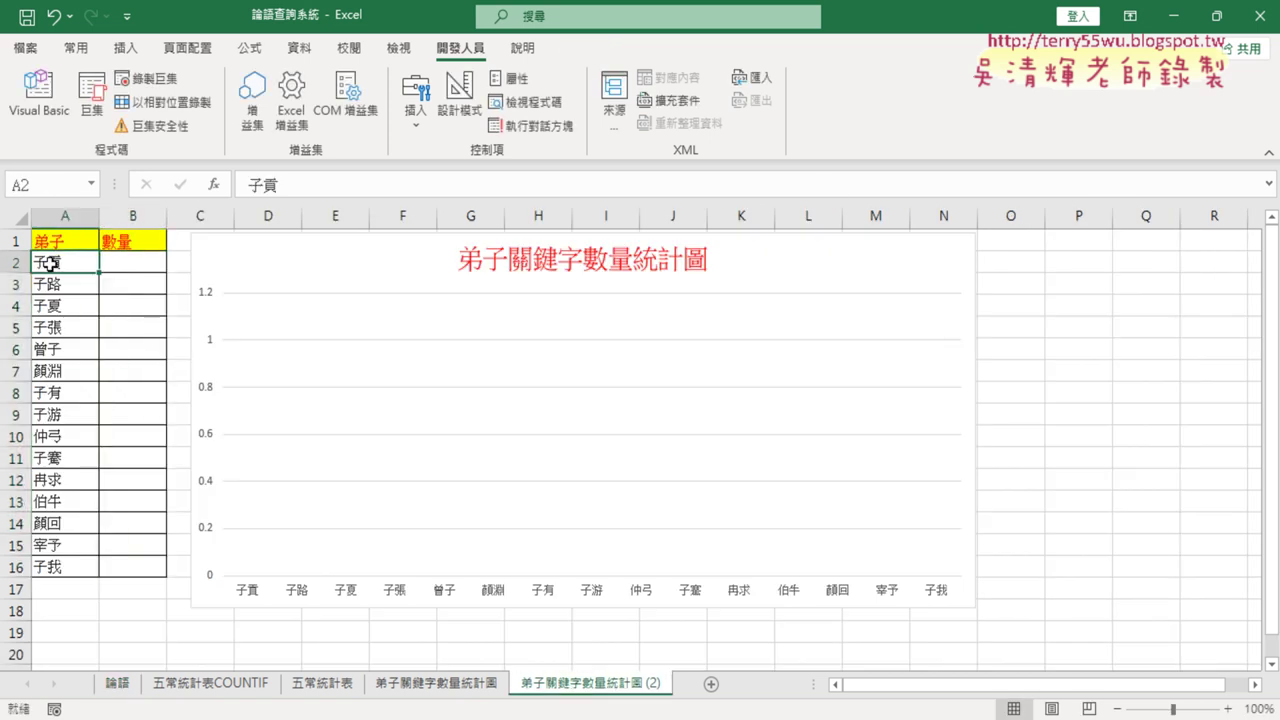
{"action": "double_click", "coordinate": [286, 187]}
{"action": "right_click", "coordinate": [276, 192]}
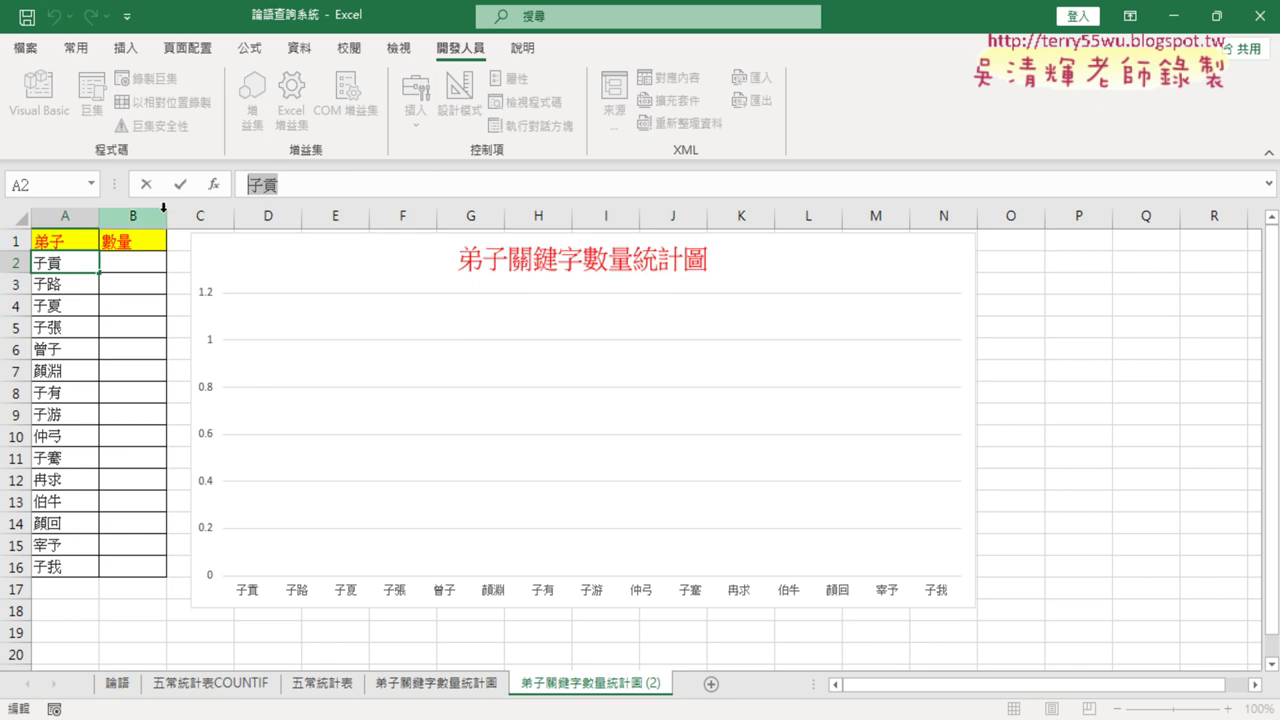
{"action": "left_click", "coordinate": [285, 225]}
{"action": "key", "text": "Escape"}
{"action": "left_click", "coordinate": [122, 688]}
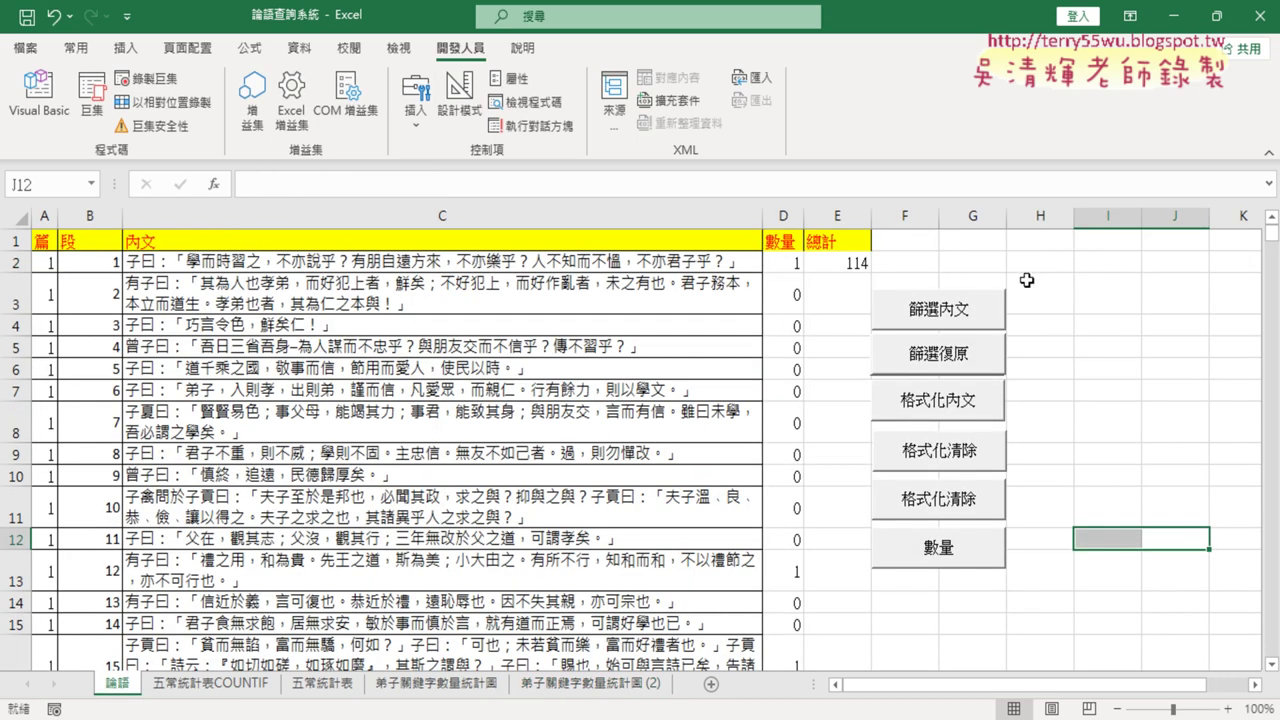
{"action": "left_click", "coordinate": [940, 545]}
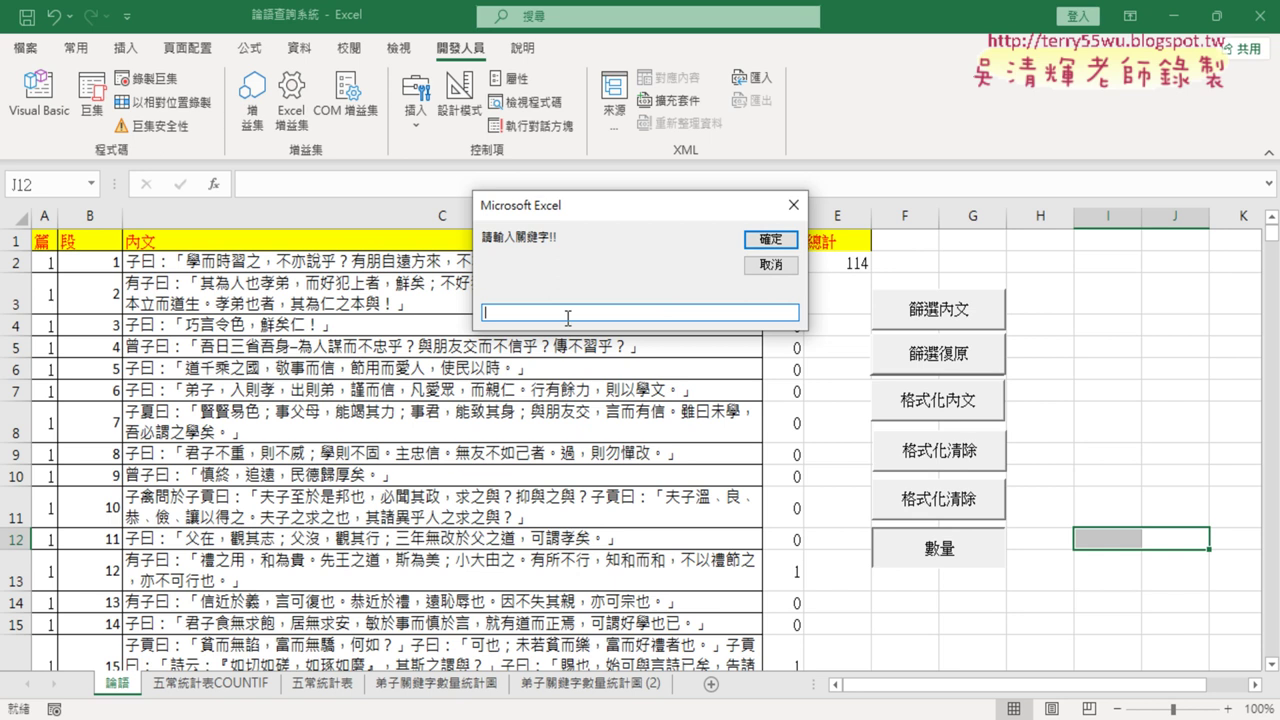
Paste 子貢 as the keyword and run the count
{"action": "right_click", "coordinate": [563, 310]}
{"action": "left_click", "coordinate": [600, 390]}
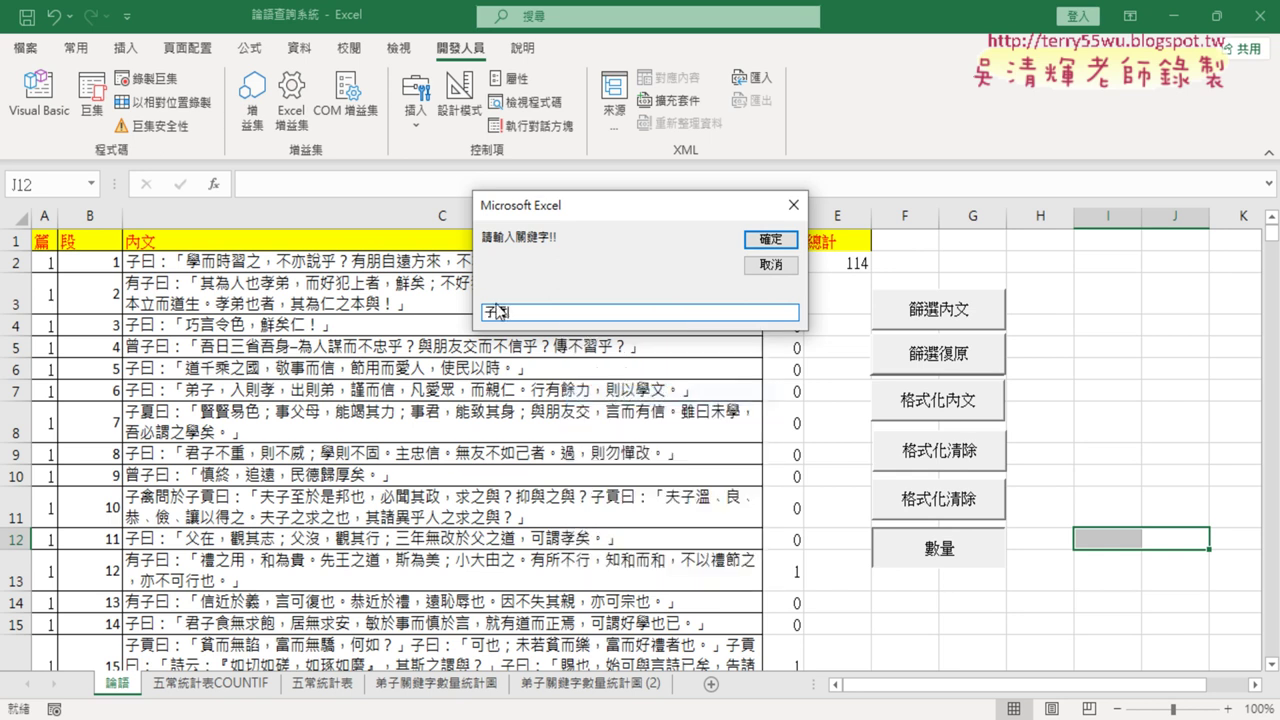
{"action": "left_click", "coordinate": [768, 240]}
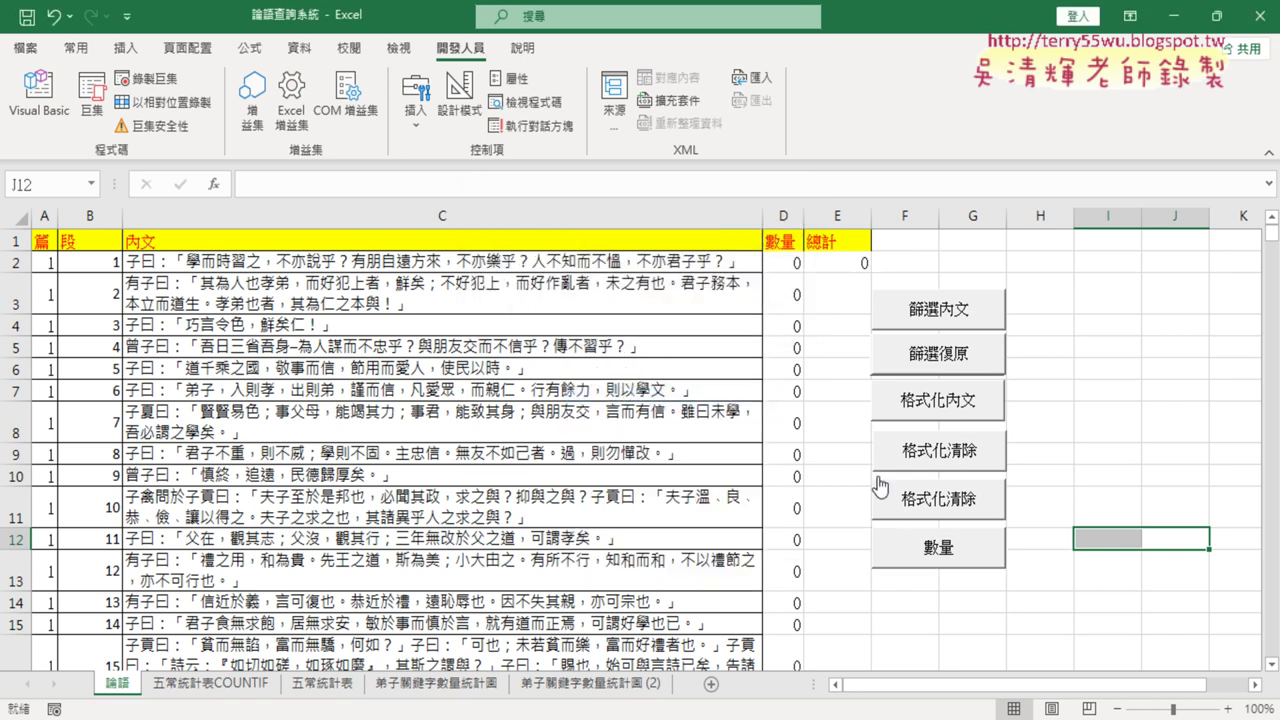
Edit the 數量 macro to use Mid(Cells(i,"C"), j, 2) instead of length 1
{"action": "right_click", "coordinate": [943, 552]}
{"action": "left_click", "coordinate": [1026, 506]}
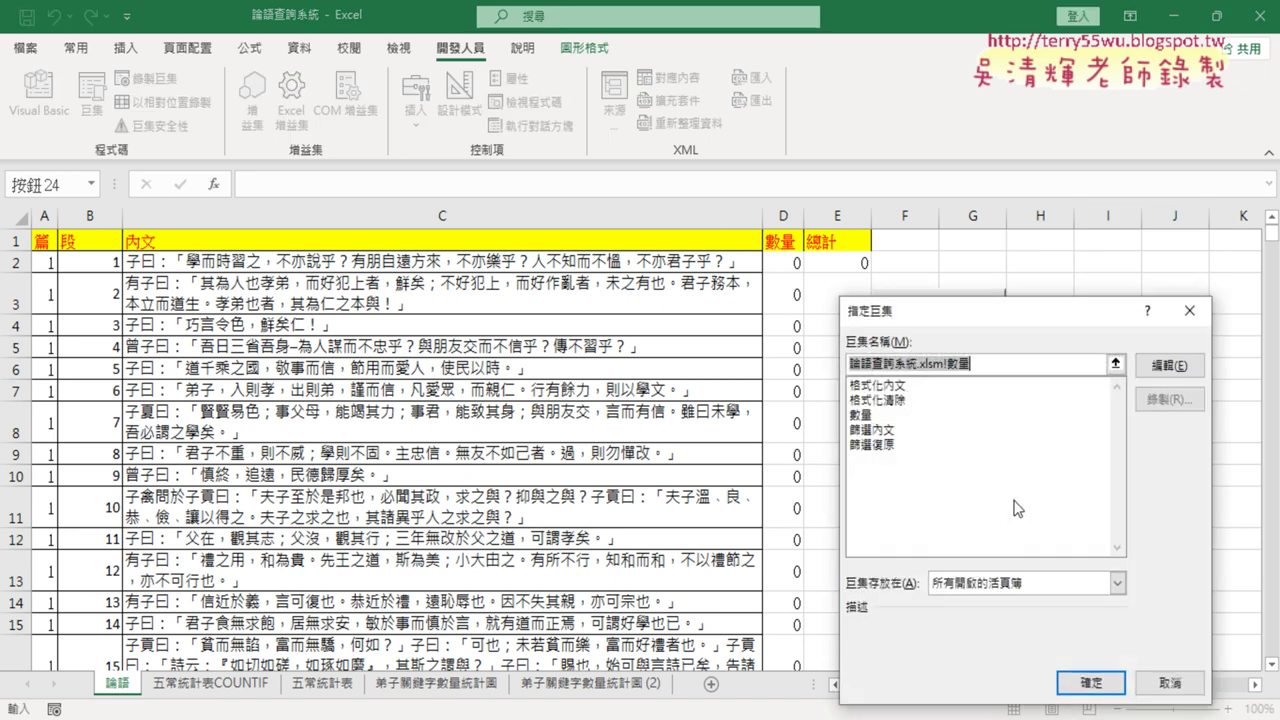
{"action": "left_click", "coordinate": [1170, 368]}
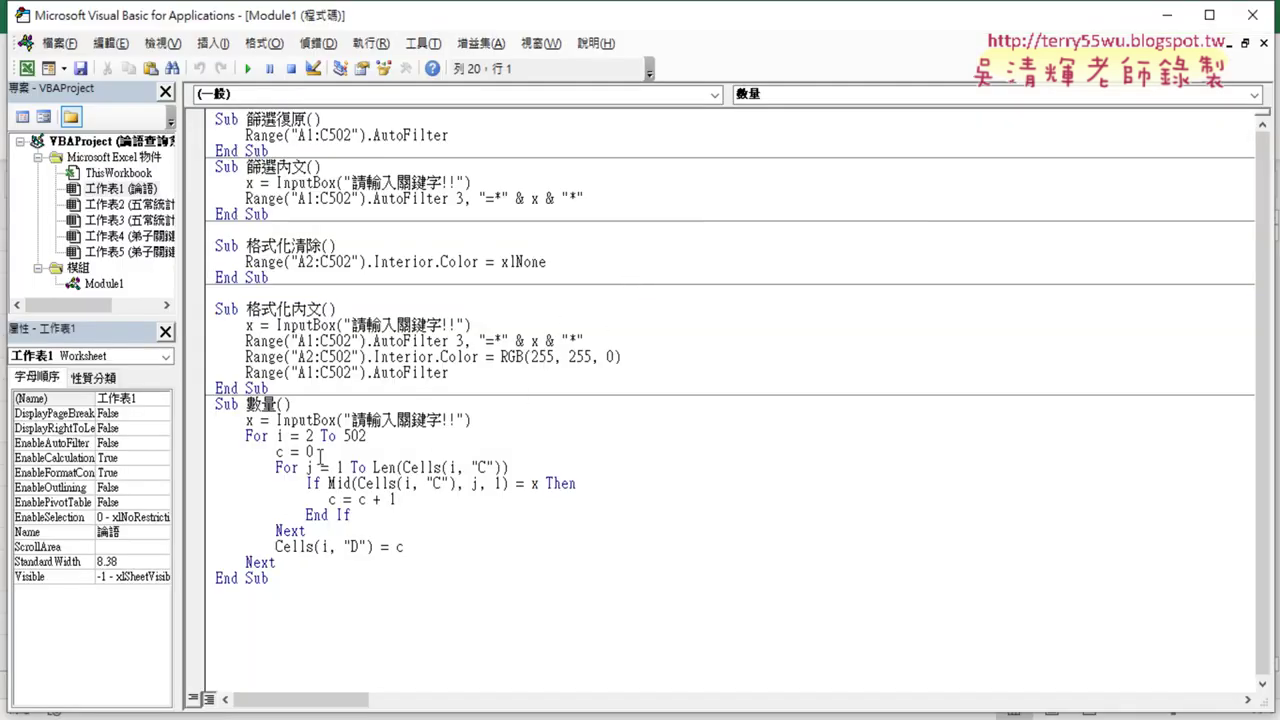
{"action": "left_click_drag", "start_coordinate": [370, 437], "coordinate": [277, 437]}
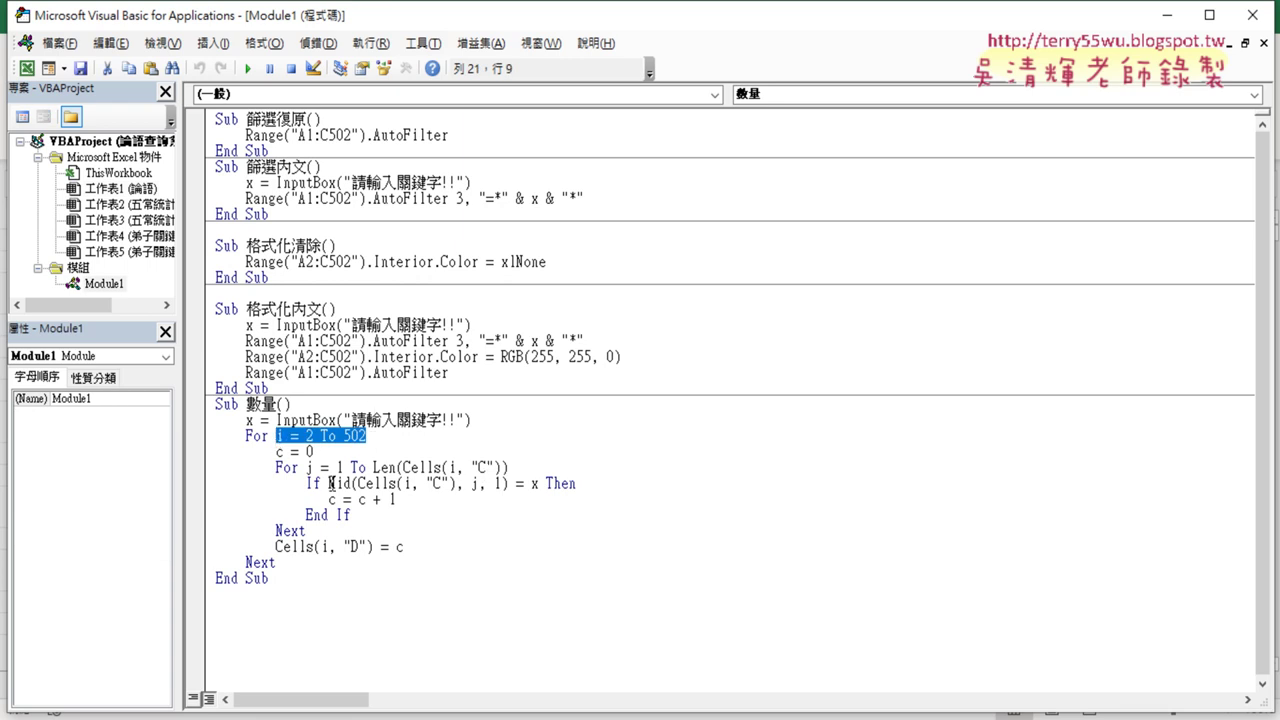
{"action": "left_click_drag", "start_coordinate": [329, 484], "coordinate": [512, 484]}
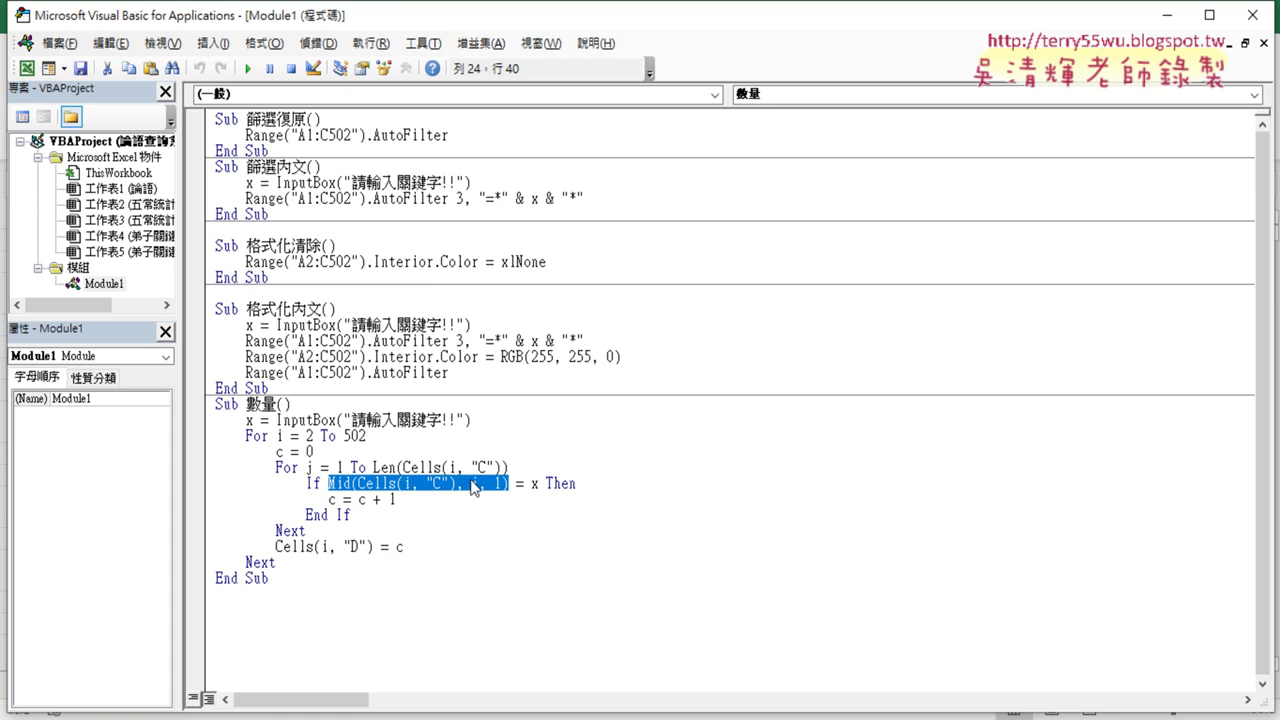
{"action": "left_click", "coordinate": [526, 471]}
{"action": "left_click_drag", "start_coordinate": [504, 487], "coordinate": [493, 487]}
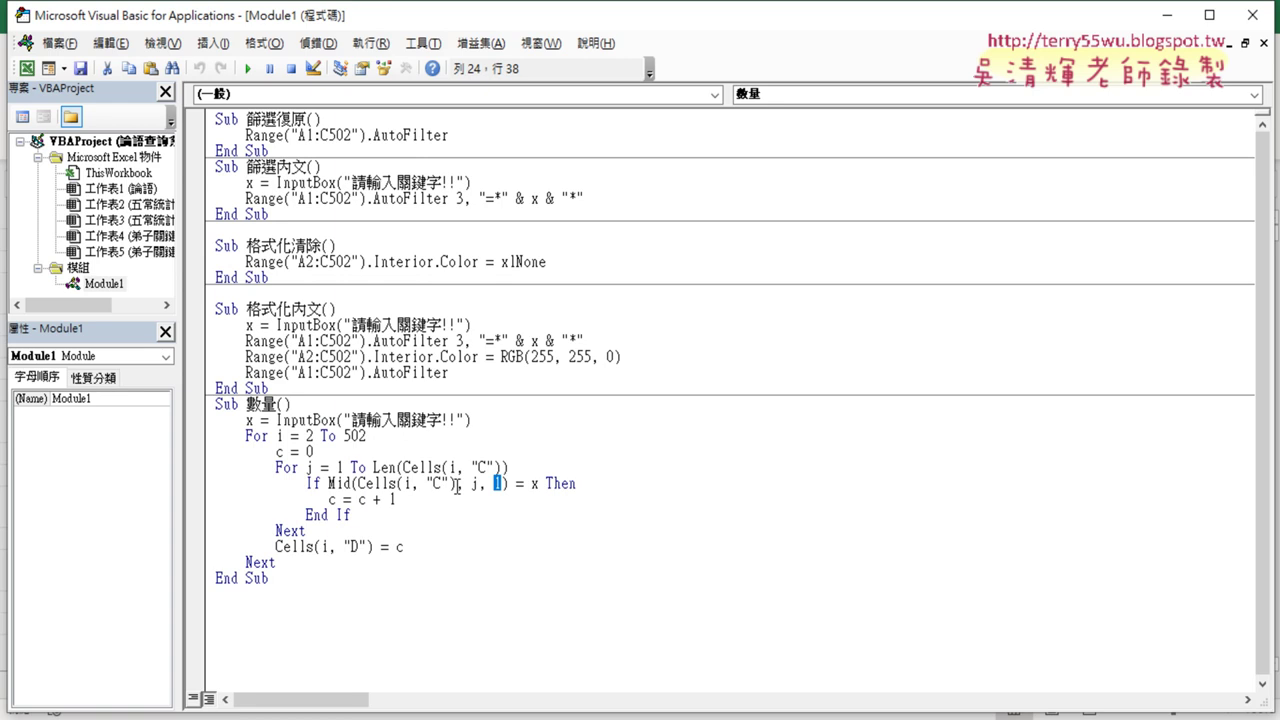
{"action": "type", "text": "2"}
{"action": "left_click", "coordinate": [1252, 15]}
{"action": "left_click", "coordinate": [932, 637]}
Run the 數量 macro with the keyword 子貢
{"action": "left_click", "coordinate": [946, 549]}
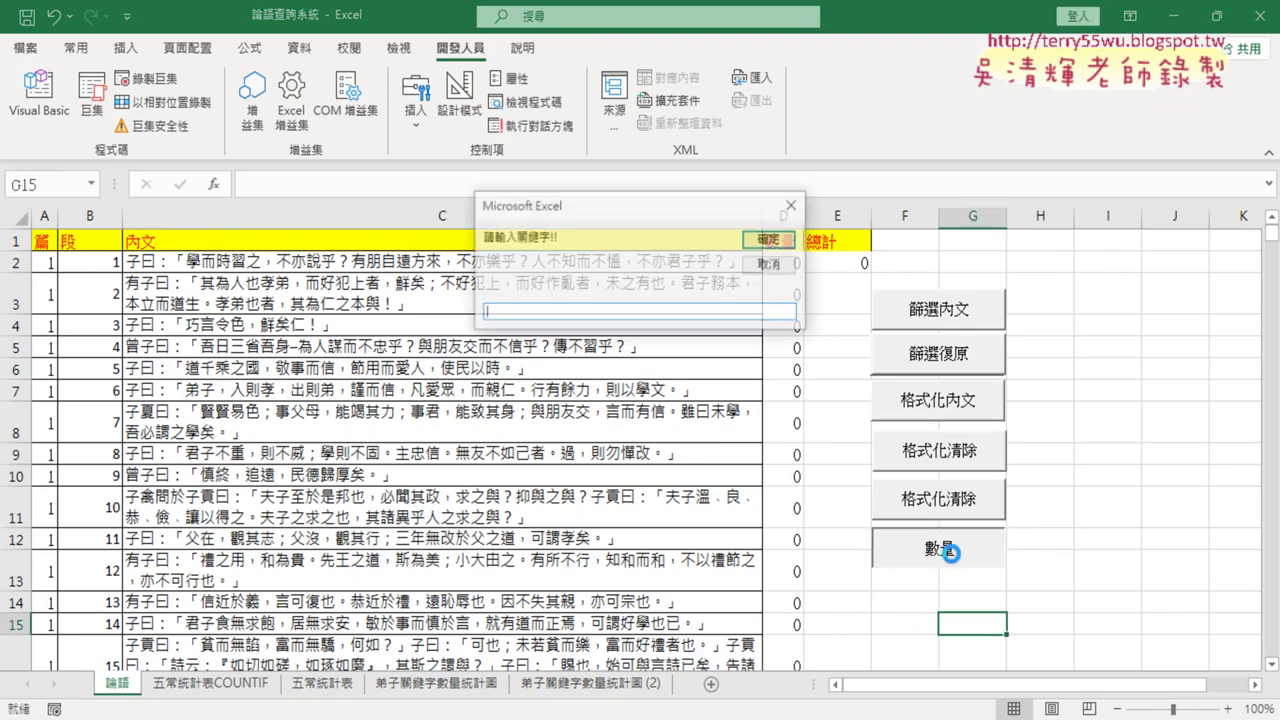
{"action": "type", "text": "子貢"}
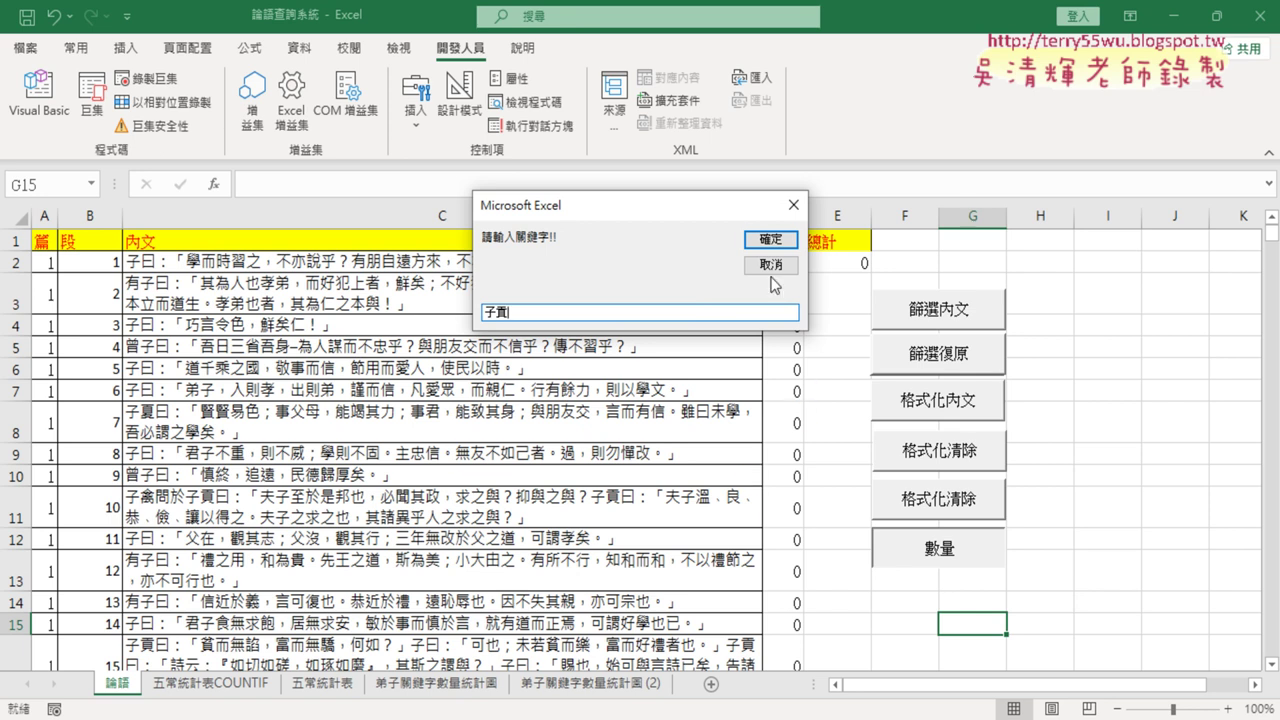
{"action": "left_click", "coordinate": [777, 240]}
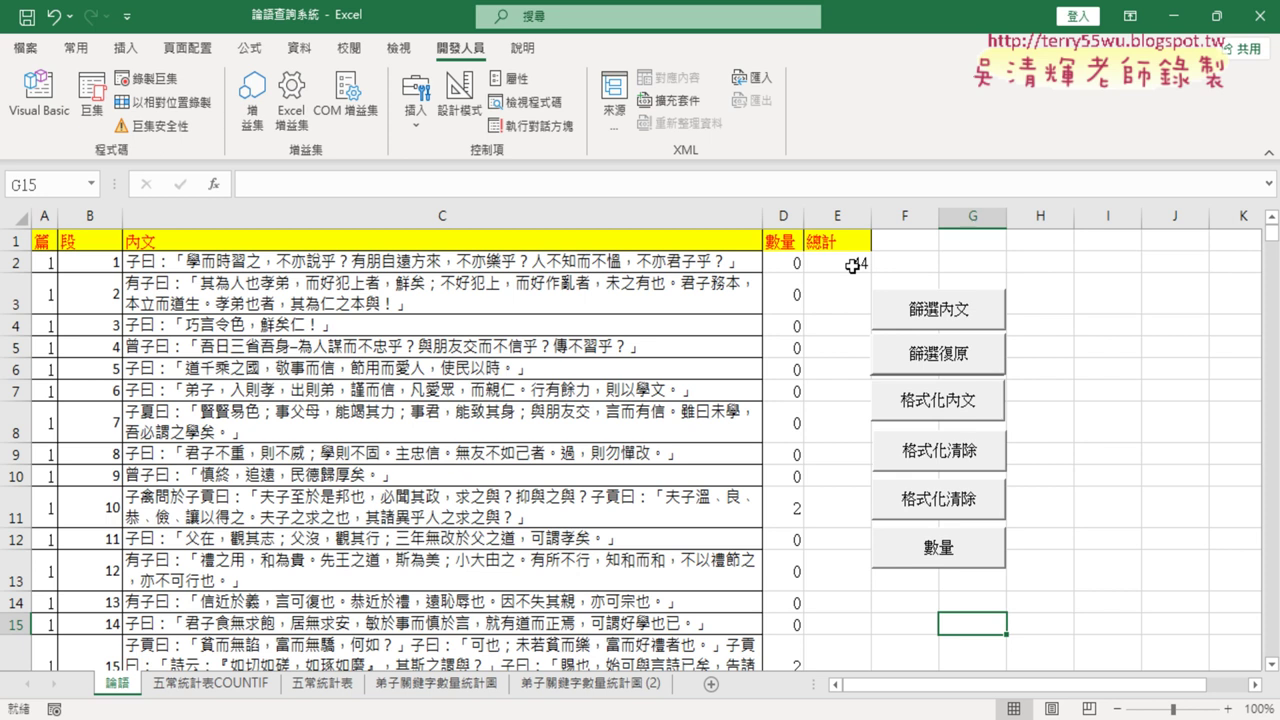
Review the per-passage counts in column D and select the total 44 in E2
{"action": "scroll", "coordinate": [780, 385], "scroll_direction": "down", "scroll_amount": 2}
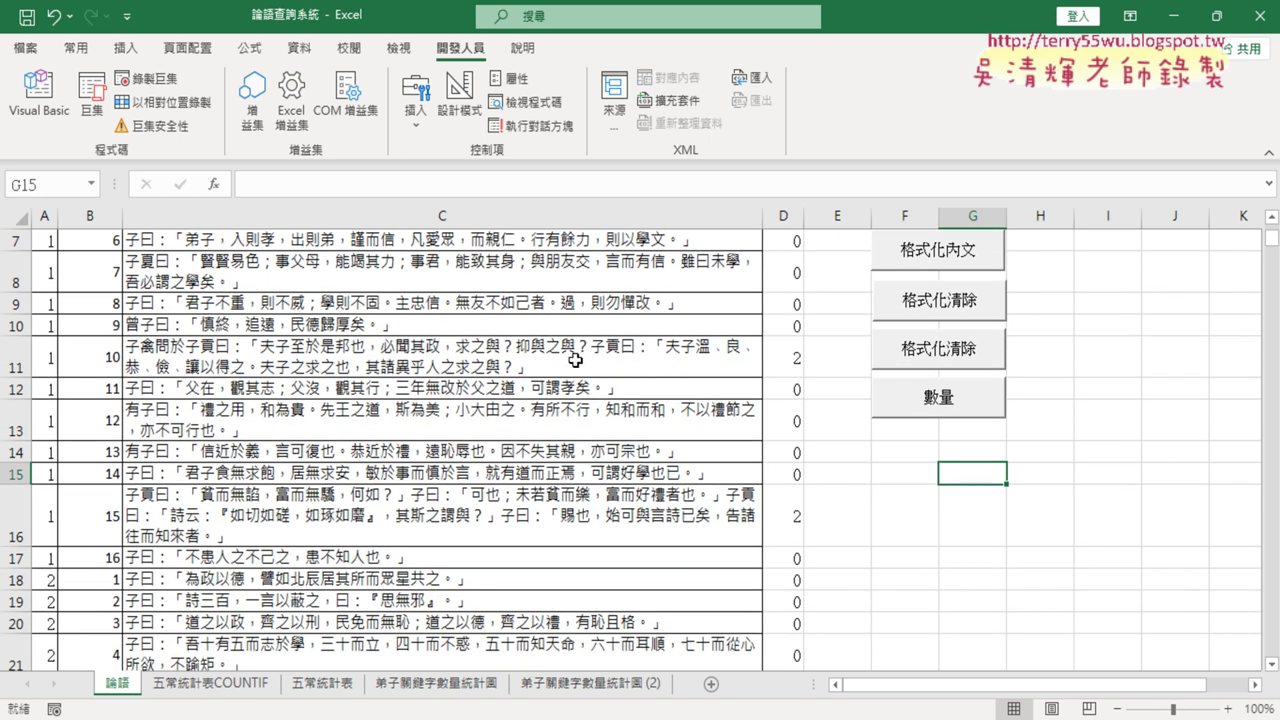
{"action": "left_click", "coordinate": [575, 360]}
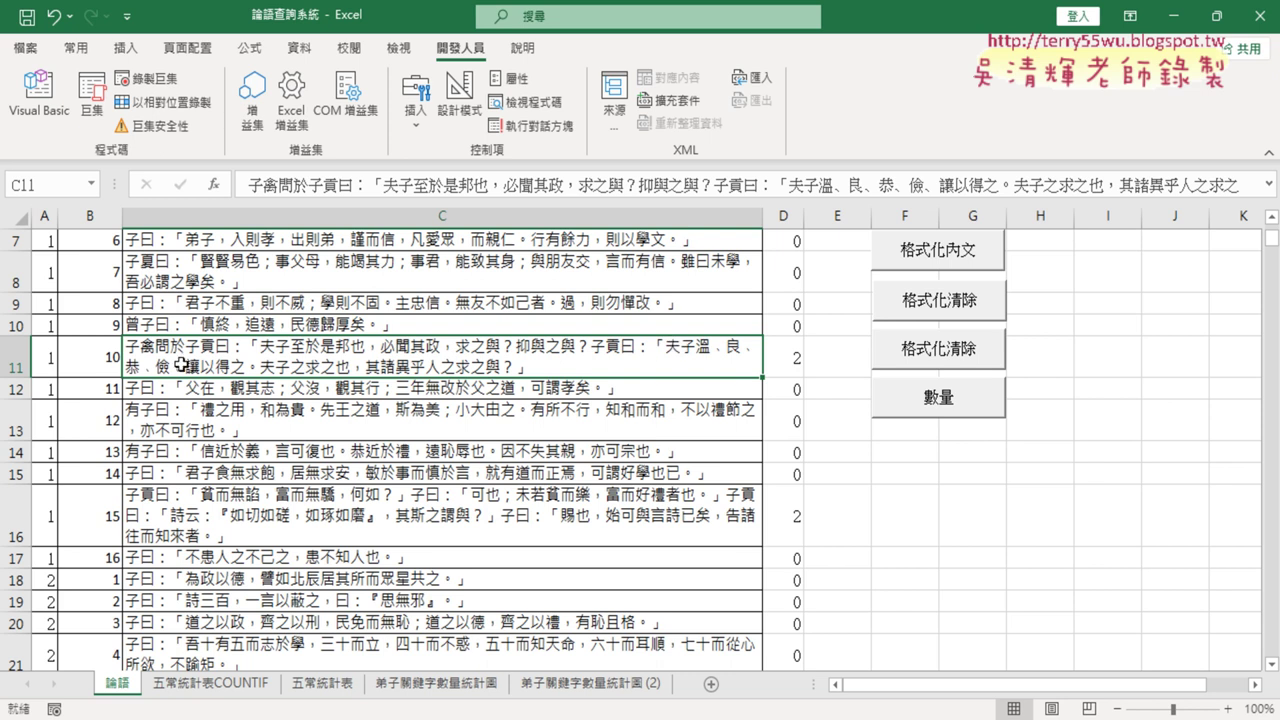
{"action": "scroll", "coordinate": [498, 455], "scroll_direction": "down", "scroll_amount": 1}
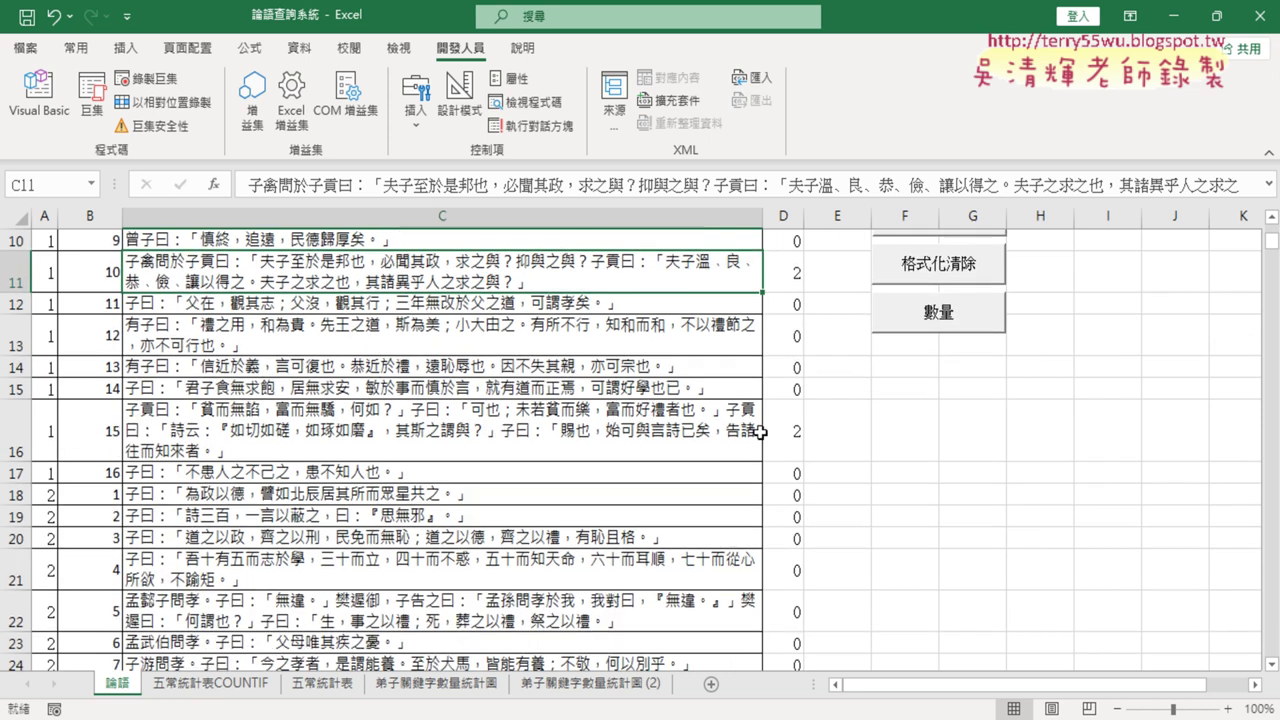
{"action": "scroll", "coordinate": [793, 441], "scroll_direction": "up", "scroll_amount": 3}
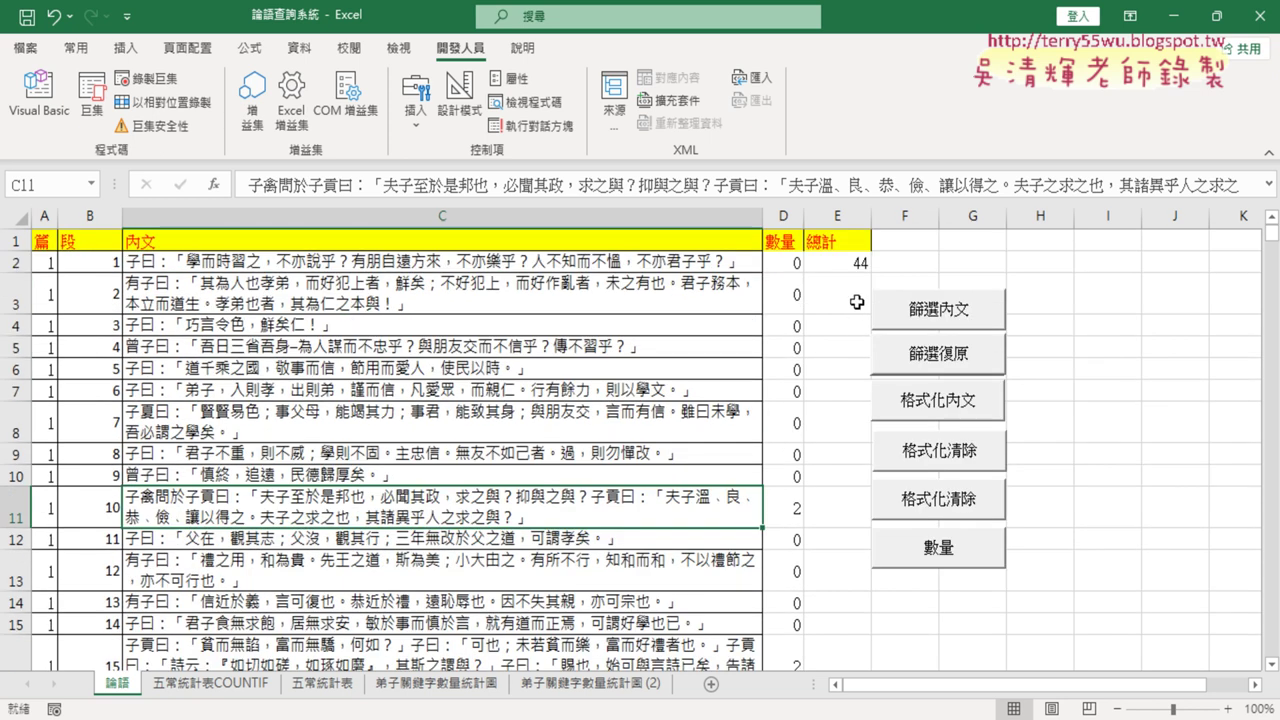
{"action": "left_click", "coordinate": [852, 264]}
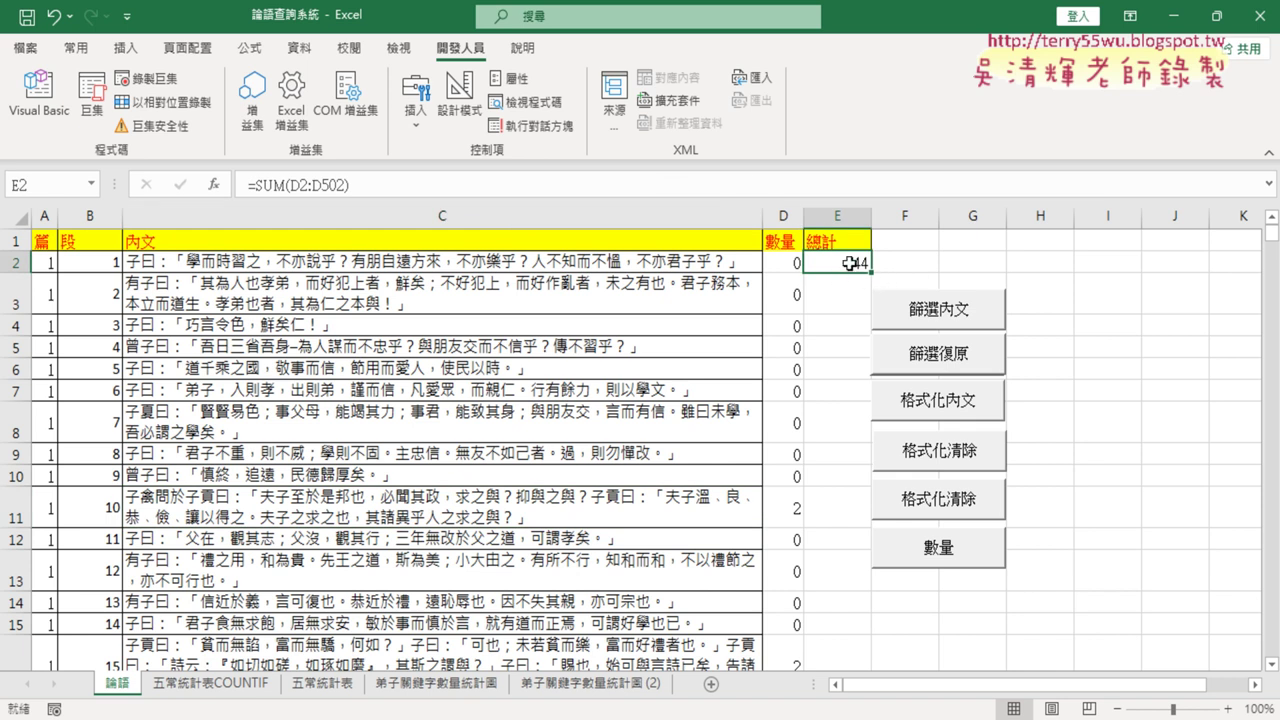
{"action": "right_click", "coordinate": [852, 263]}
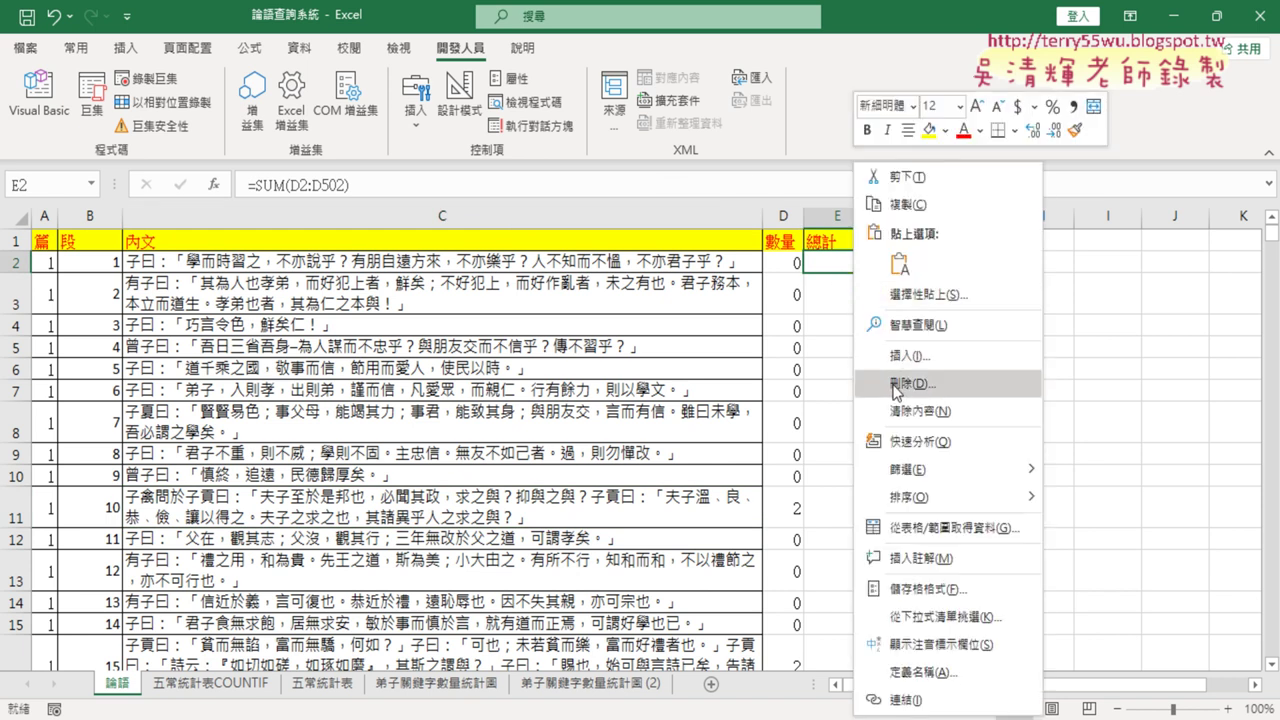
Copy the E2 total and paste it as the value 44 into B2 on the chart sheet
{"action": "left_click", "coordinate": [895, 206]}
{"action": "left_click", "coordinate": [562, 683]}
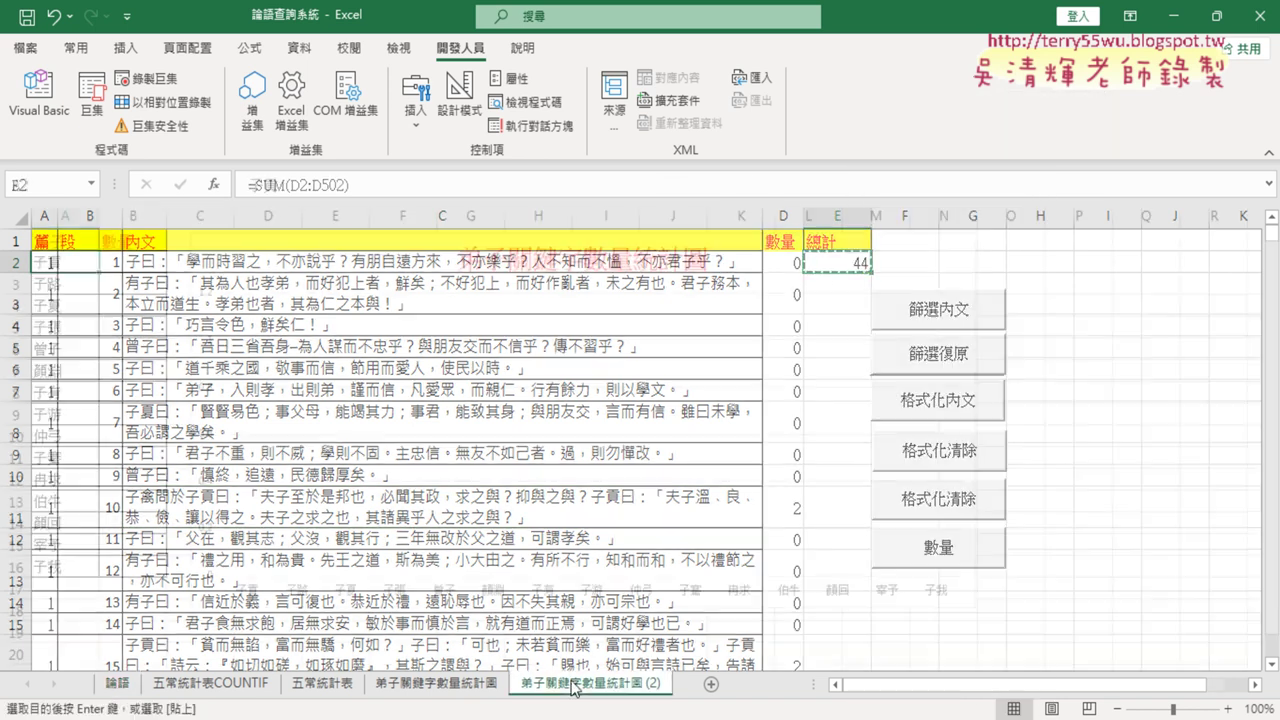
{"action": "left_click", "coordinate": [141, 264]}
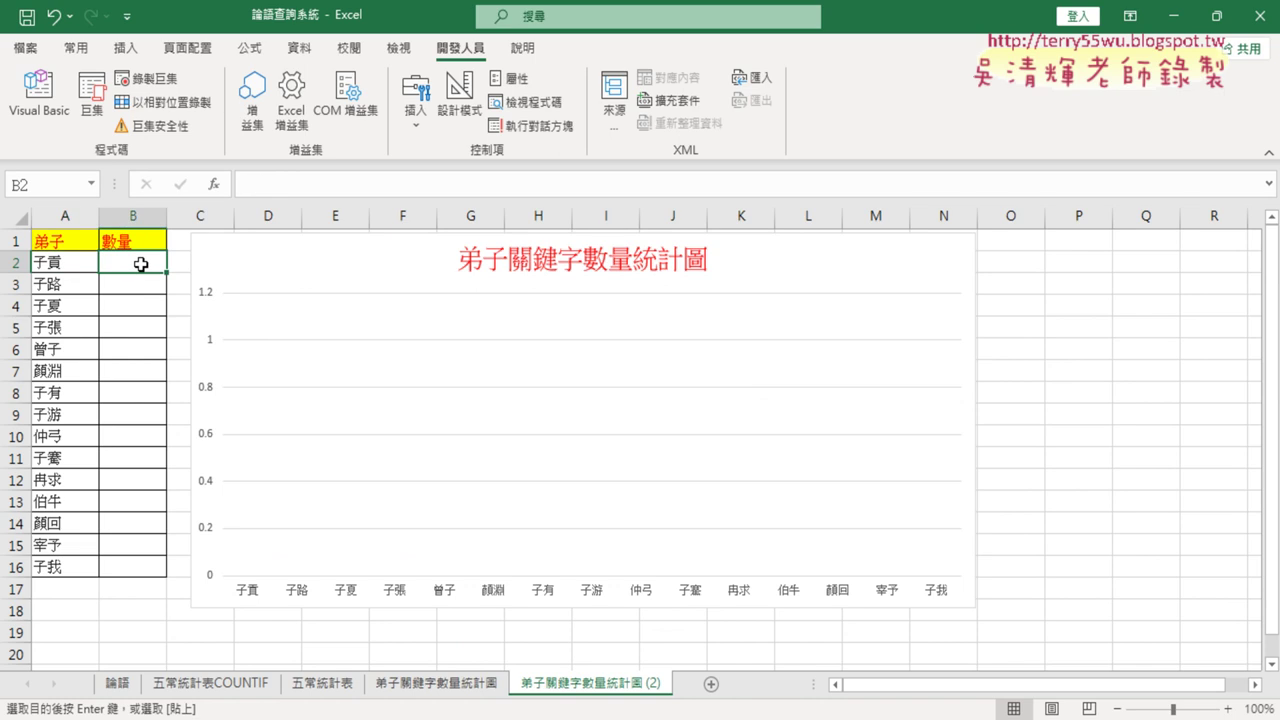
{"action": "key", "text": "ctrl+v"}
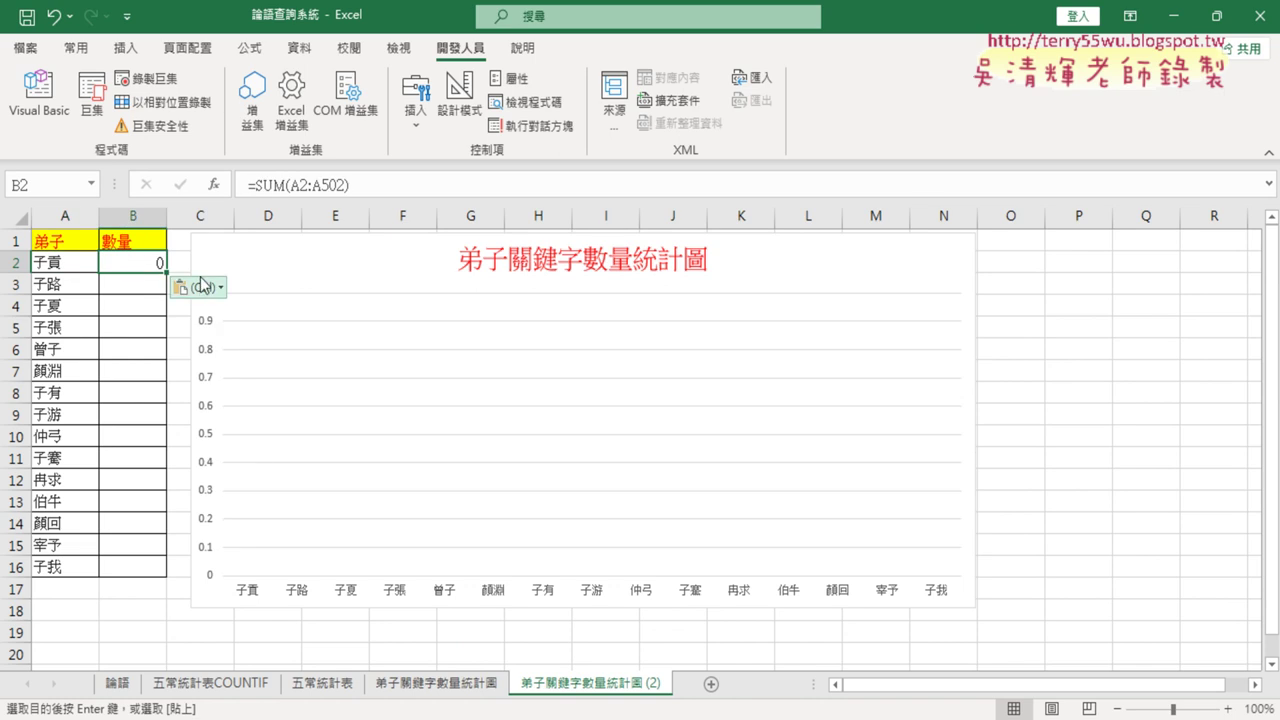
{"action": "left_click", "coordinate": [204, 288]}
{"action": "left_click", "coordinate": [190, 433]}
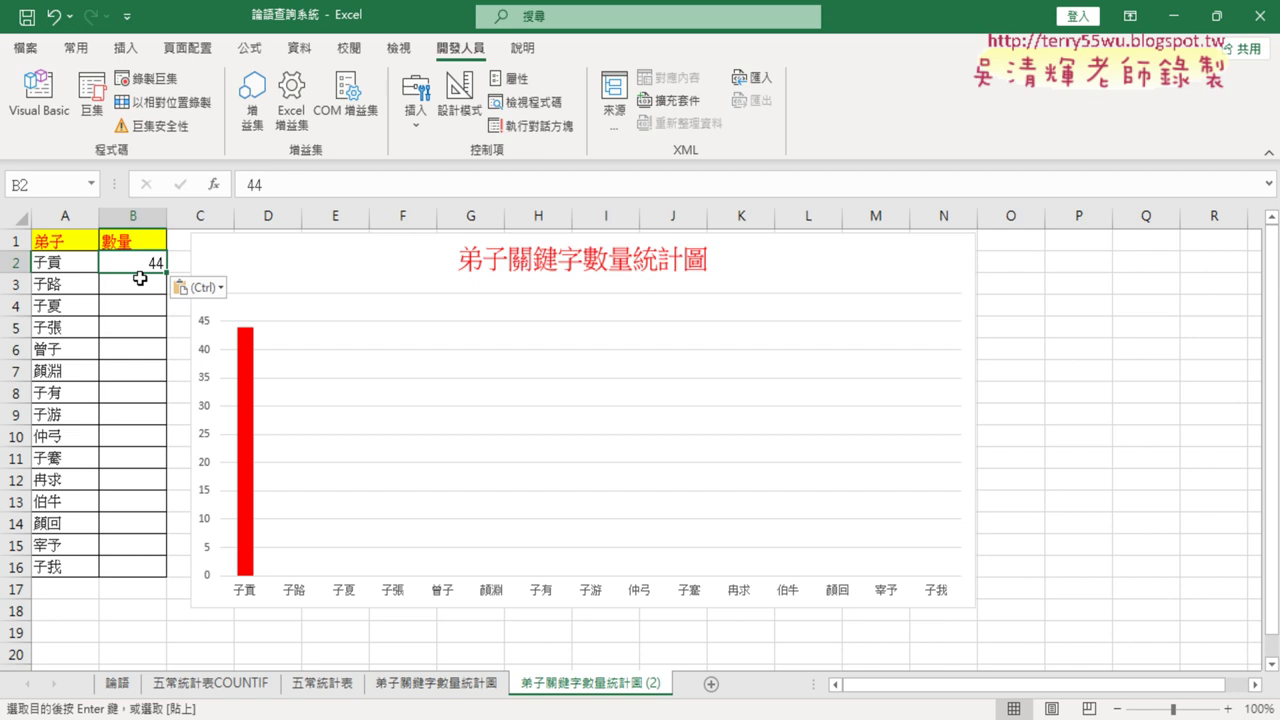
Copy the next disciple name 子路 from A3 and return to the 論語 sheet
{"action": "left_click", "coordinate": [118, 683]}
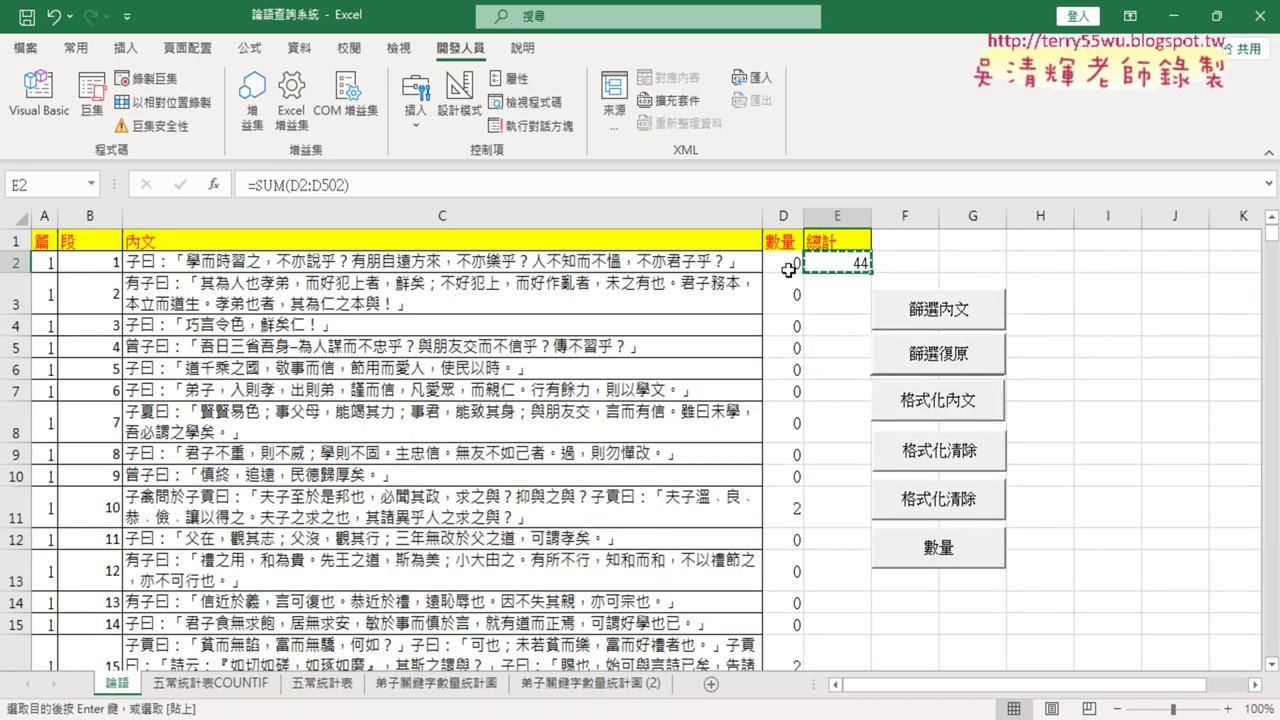
{"action": "left_click", "coordinate": [630, 688]}
{"action": "left_click", "coordinate": [42, 284]}
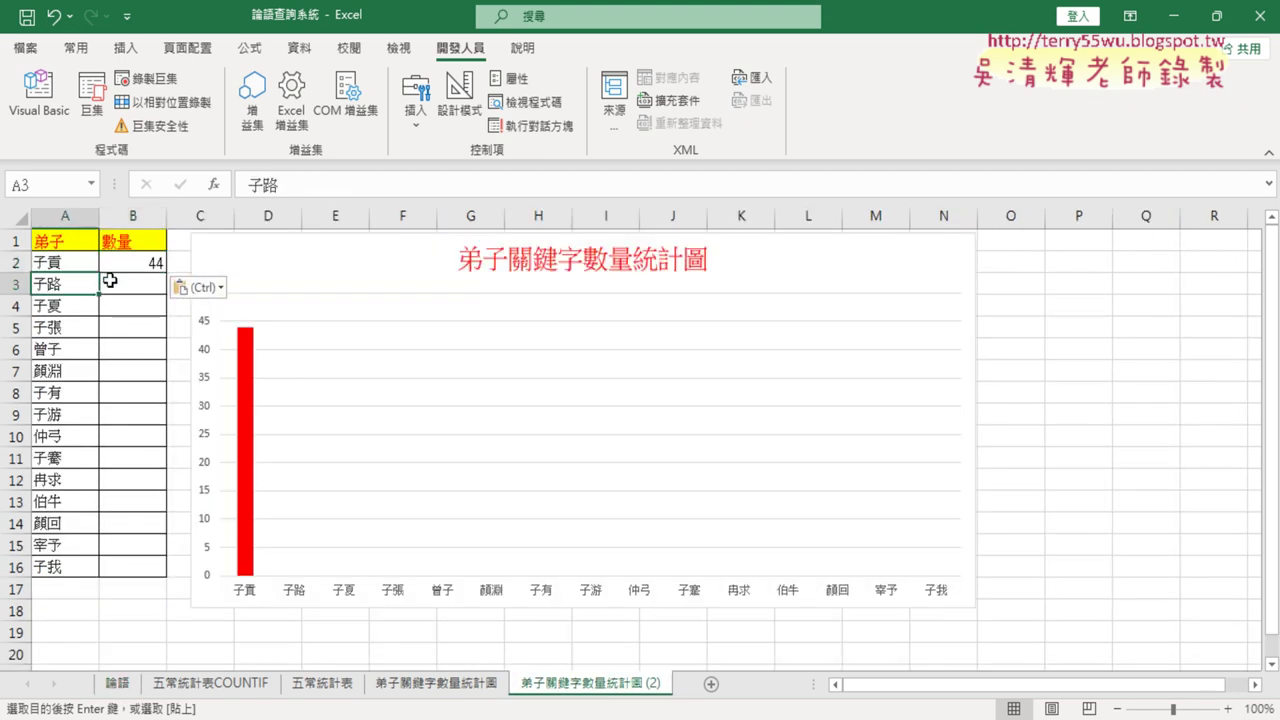
{"action": "right_click", "coordinate": [258, 185]}
{"action": "left_click", "coordinate": [305, 222]}
{"action": "left_click", "coordinate": [146, 184]}
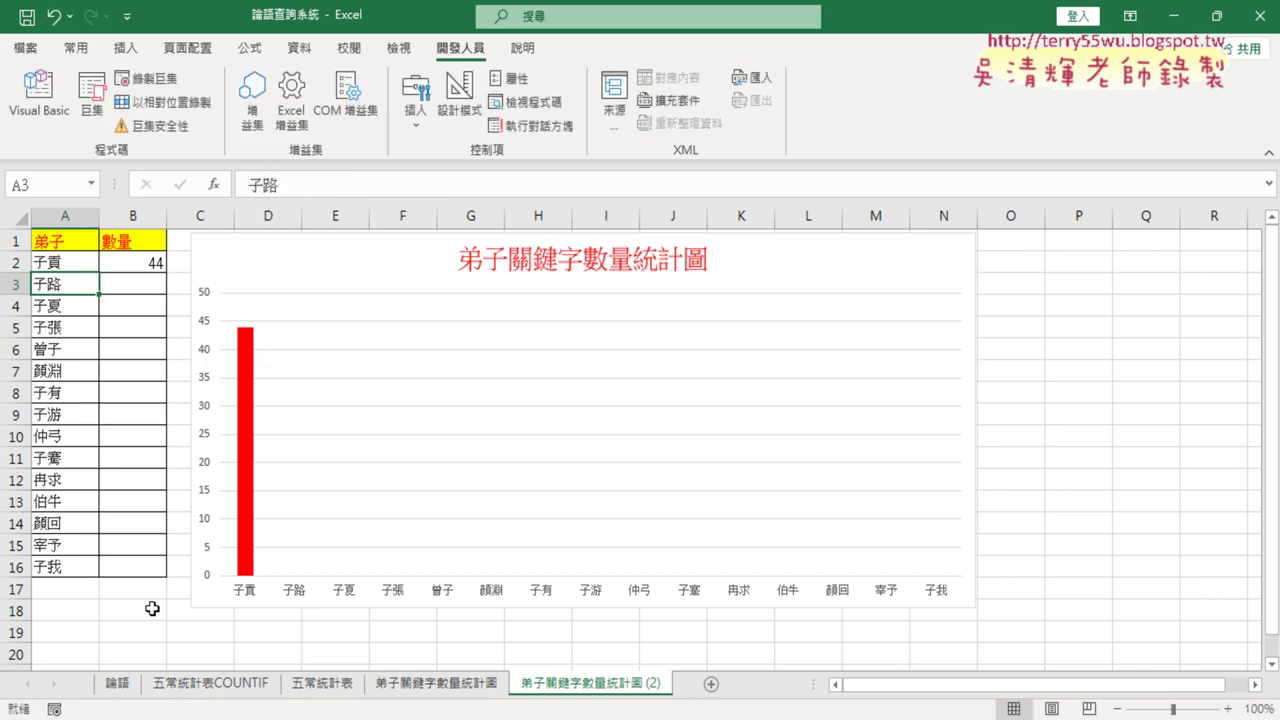
{"action": "left_click", "coordinate": [118, 683]}
Run the 數量 macro with the pasted keyword 子路
{"action": "left_click", "coordinate": [941, 553]}
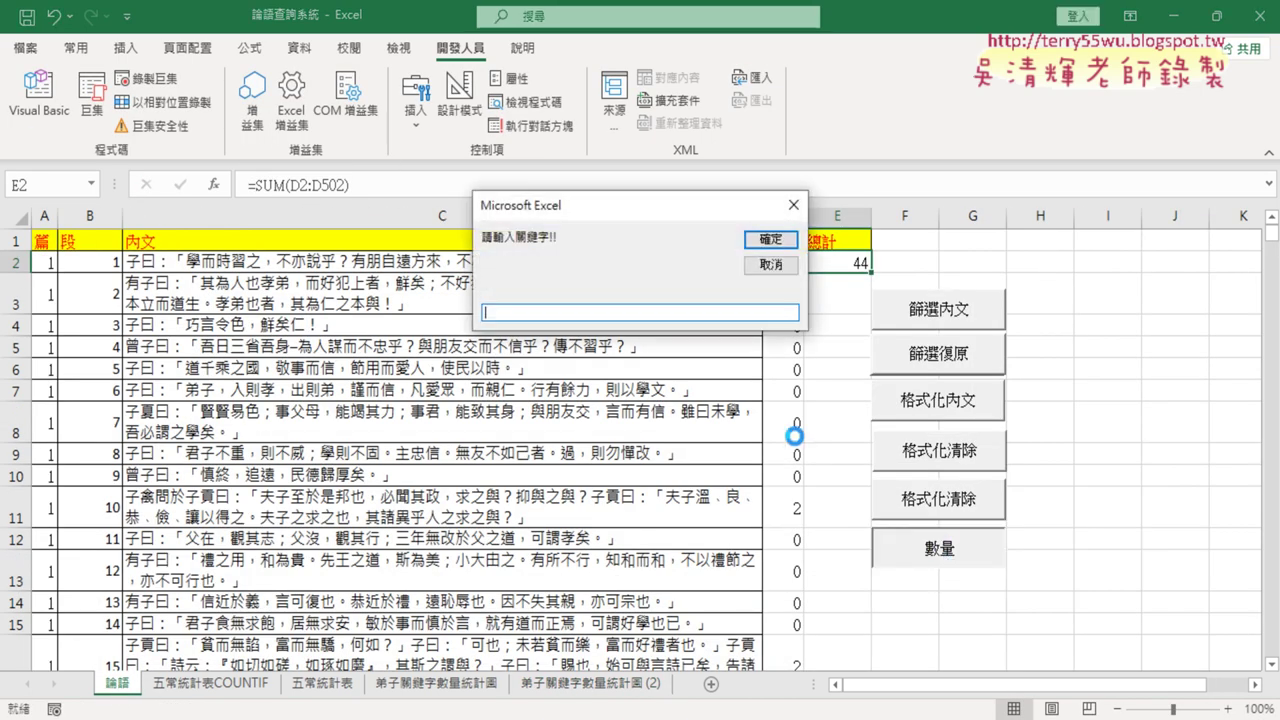
{"action": "right_click", "coordinate": [550, 312]}
{"action": "left_click", "coordinate": [595, 398]}
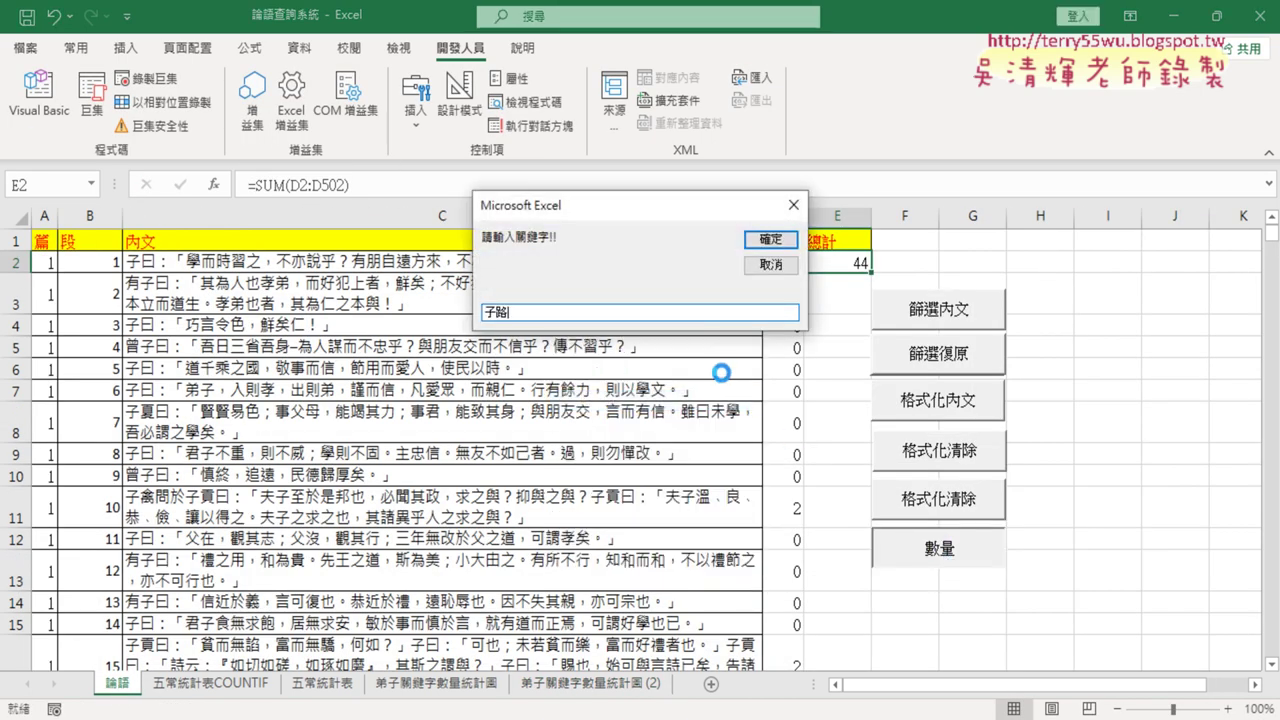
{"action": "left_click", "coordinate": [768, 240]}
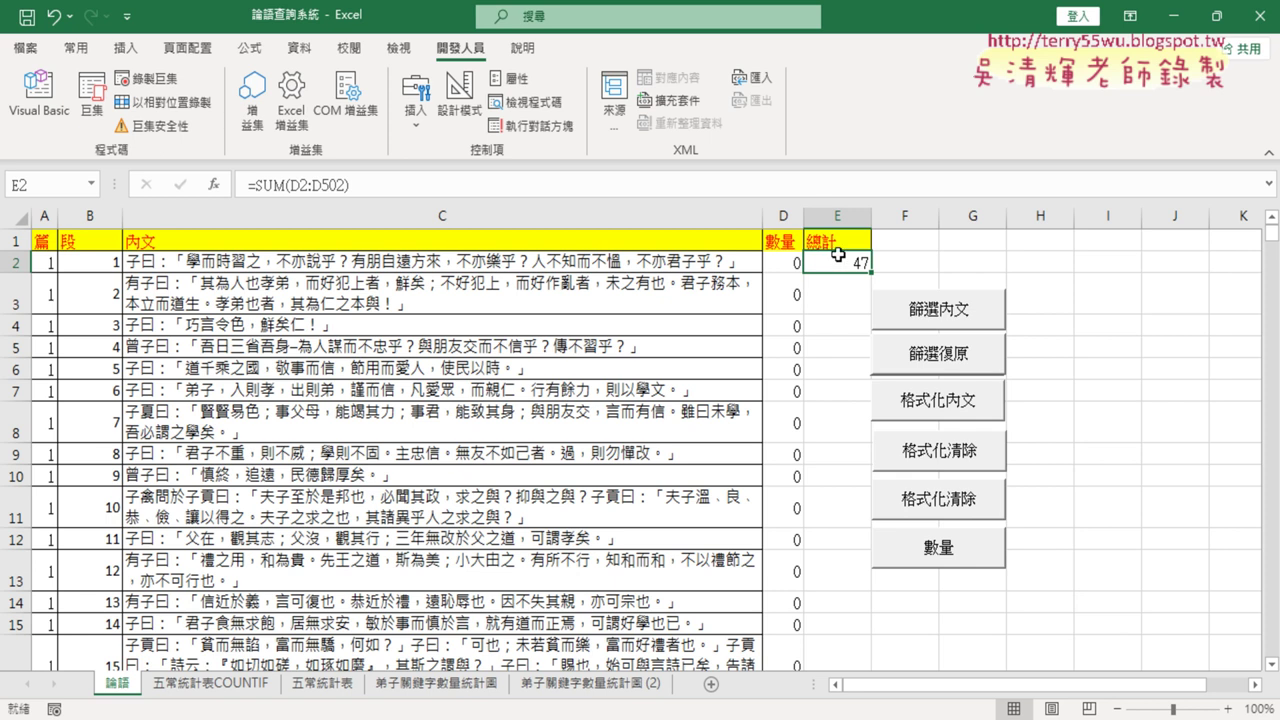
Scroll through the 子路 counts, including row 119's two mentions, and check the 47 total in E2
{"action": "scroll", "coordinate": [663, 490], "scroll_direction": "down", "scroll_amount": 3}
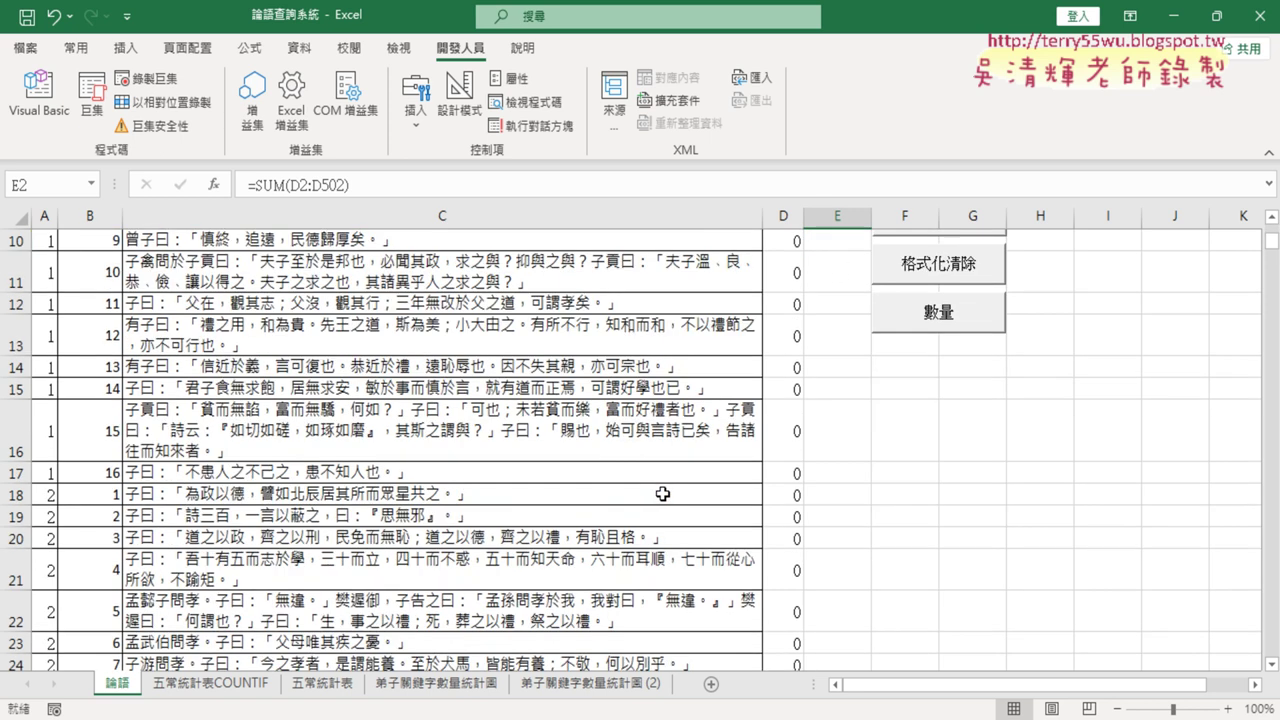
{"action": "scroll", "coordinate": [663, 490], "scroll_direction": "down", "scroll_amount": 3}
{"action": "scroll", "coordinate": [663, 490], "scroll_direction": "down", "scroll_amount": 6}
{"action": "scroll", "coordinate": [663, 490], "scroll_direction": "down", "scroll_amount": 1}
{"action": "scroll", "coordinate": [663, 490], "scroll_direction": "down", "scroll_amount": 4}
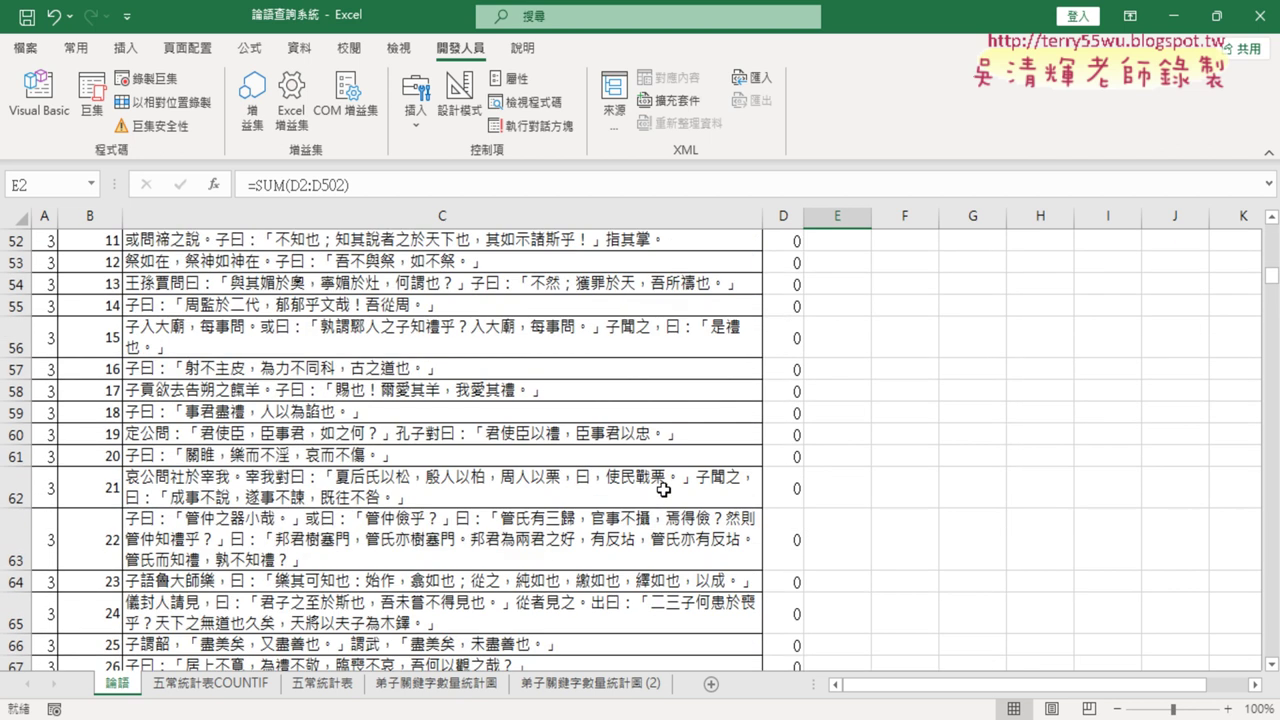
{"action": "scroll", "coordinate": [663, 490], "scroll_direction": "down", "scroll_amount": 2}
{"action": "scroll", "coordinate": [663, 490], "scroll_direction": "down", "scroll_amount": 3}
{"action": "scroll", "coordinate": [663, 490], "scroll_direction": "down", "scroll_amount": 3}
{"action": "scroll", "coordinate": [663, 490], "scroll_direction": "down", "scroll_amount": 3}
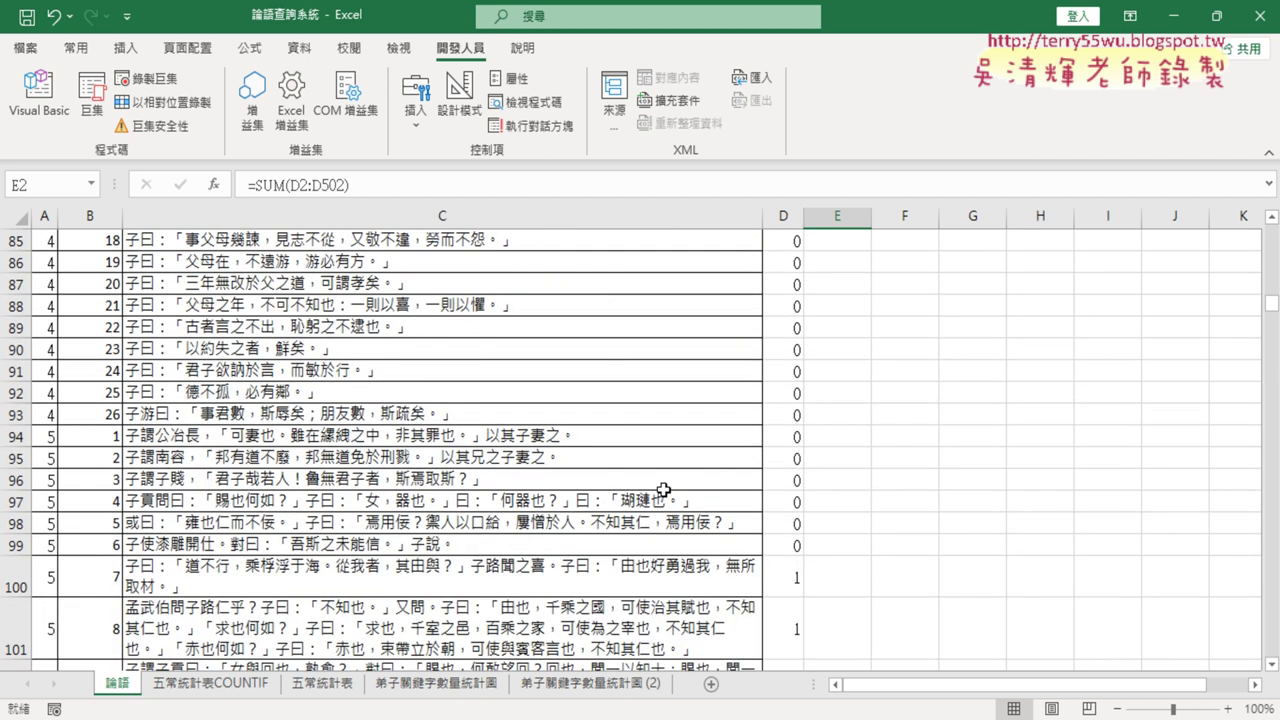
{"action": "scroll", "coordinate": [663, 490], "scroll_direction": "down", "scroll_amount": 2}
{"action": "scroll", "coordinate": [745, 500], "scroll_direction": "down", "scroll_amount": 6}
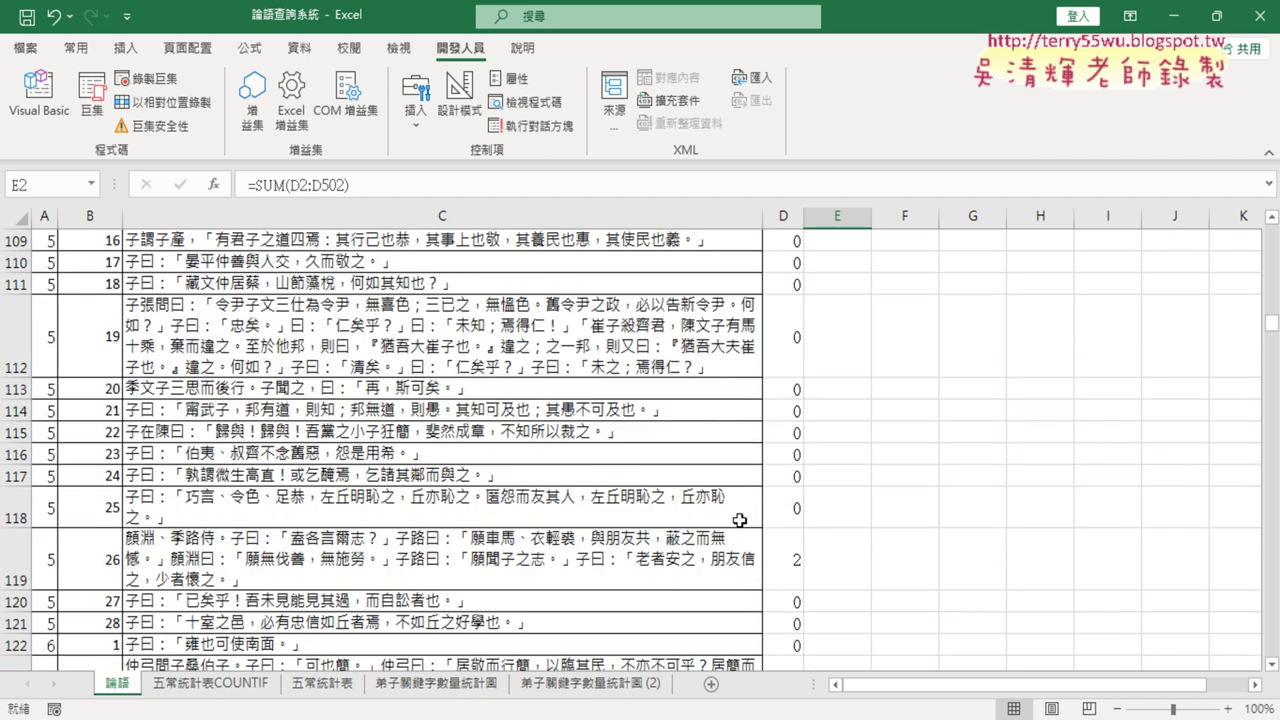
{"action": "left_click", "coordinate": [569, 565]}
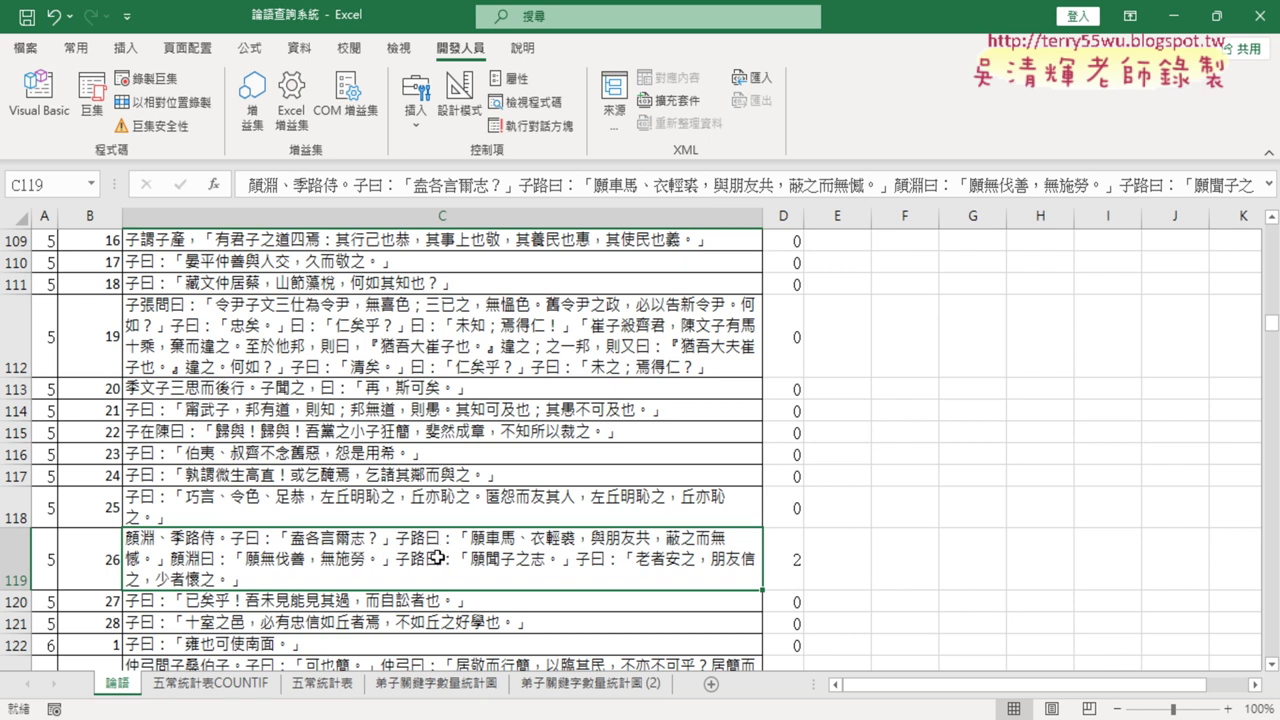
{"action": "scroll", "coordinate": [829, 584], "scroll_direction": "down", "scroll_amount": 4}
{"action": "scroll", "coordinate": [829, 584], "scroll_direction": "down", "scroll_amount": 4}
{"action": "scroll", "coordinate": [829, 584], "scroll_direction": "down", "scroll_amount": 4}
{"action": "scroll", "coordinate": [829, 584], "scroll_direction": "down", "scroll_amount": 6}
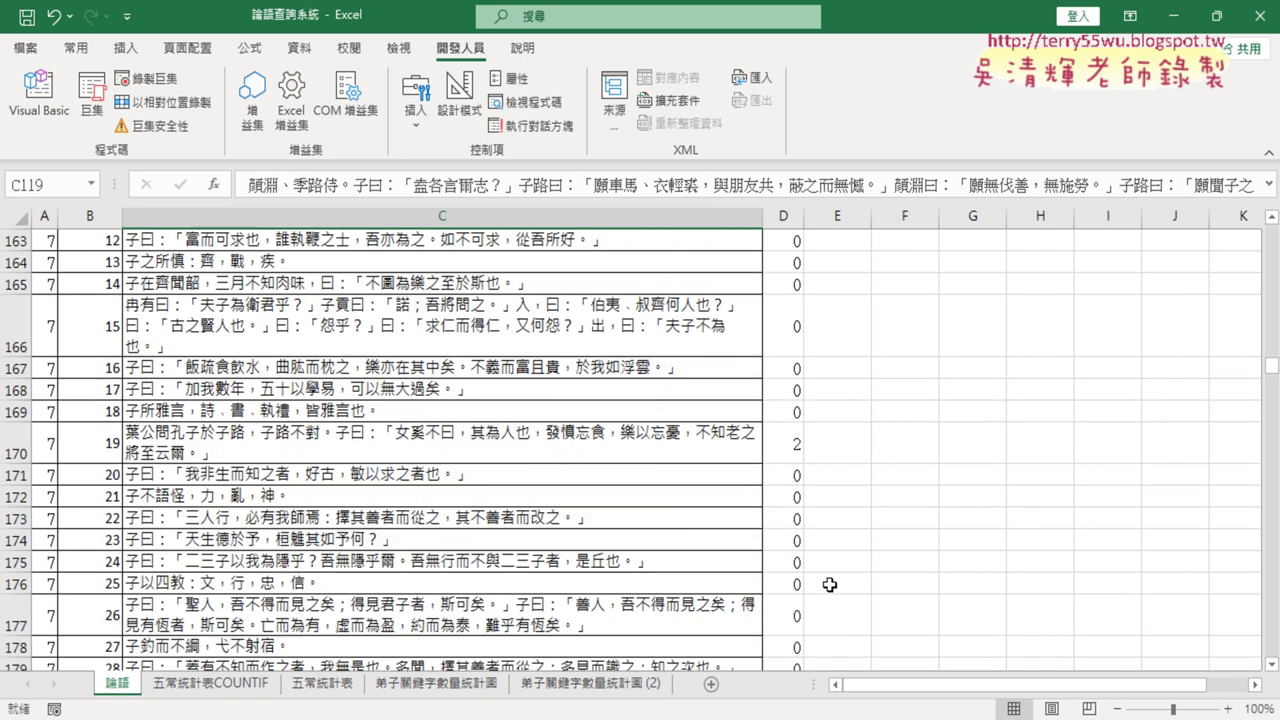
{"action": "scroll", "coordinate": [829, 584], "scroll_direction": "up", "scroll_amount": 5}
{"action": "scroll", "coordinate": [829, 584], "scroll_direction": "up", "scroll_amount": 1}
{"action": "scroll", "coordinate": [829, 584], "scroll_direction": "up", "scroll_amount": 5}
{"action": "scroll", "coordinate": [829, 584], "scroll_direction": "up", "scroll_amount": 8}
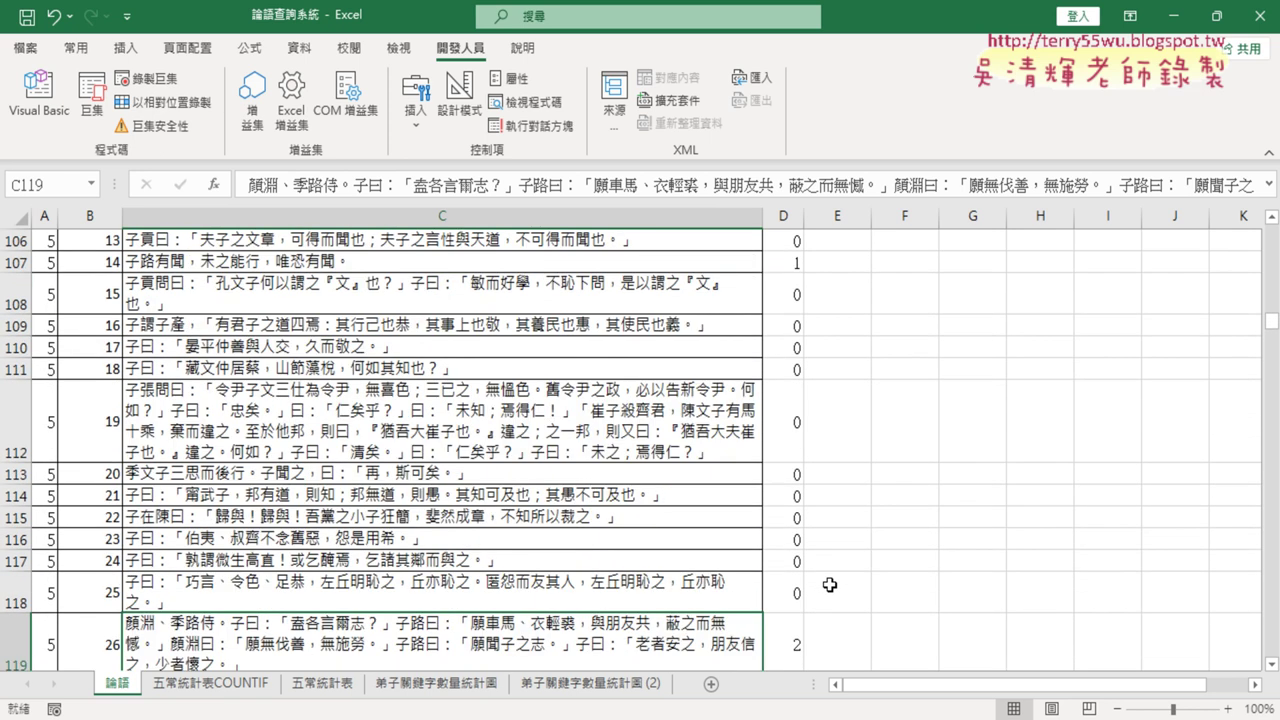
{"action": "scroll", "coordinate": [829, 584], "scroll_direction": "up", "scroll_amount": 3}
{"action": "left_click_drag", "start_coordinate": [1270, 322], "coordinate": [1270, 230]}
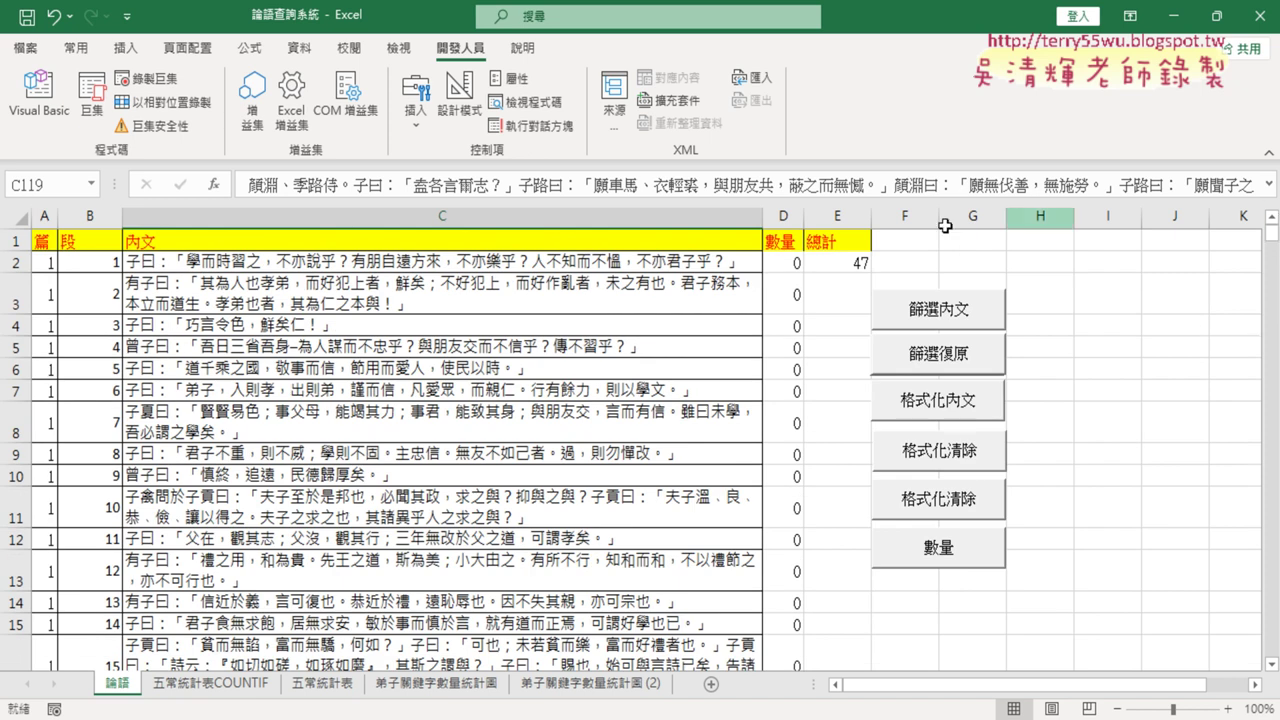
{"action": "left_click", "coordinate": [852, 266]}
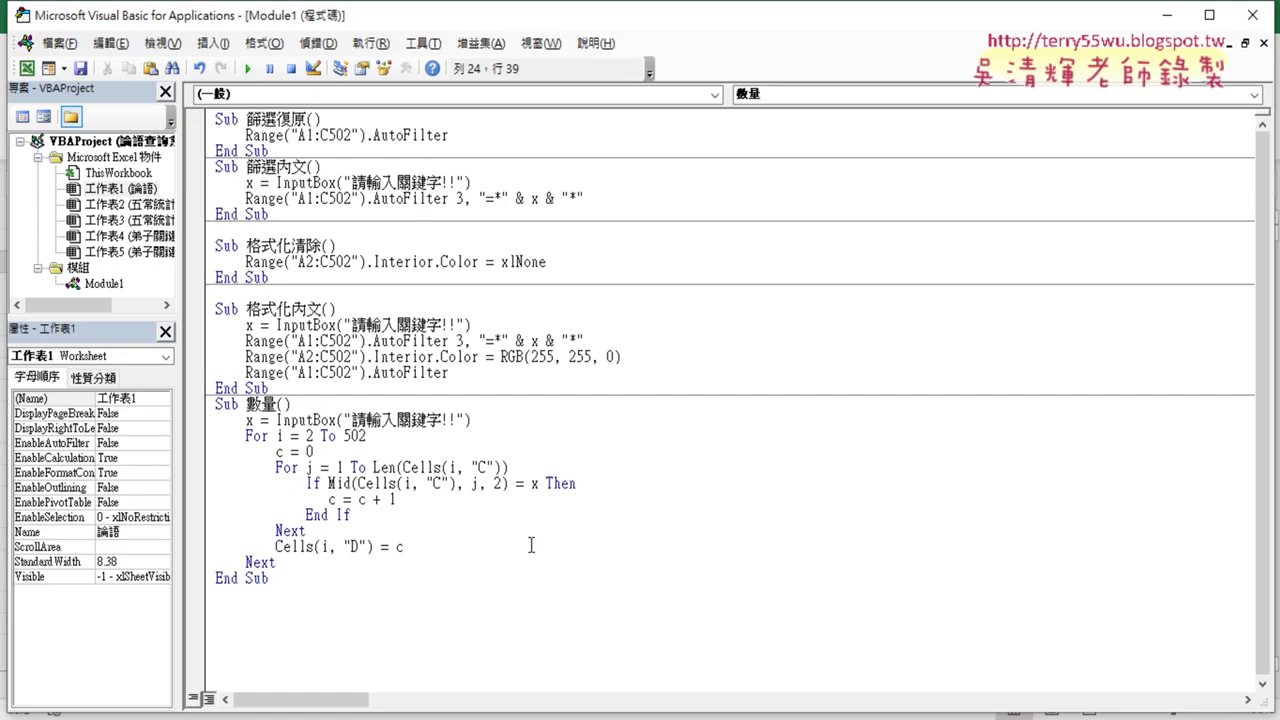
Close the macro editor and rerun 數量 with the keyword 仁, entered through the IME
{"action": "double_click", "coordinate": [498, 484]}
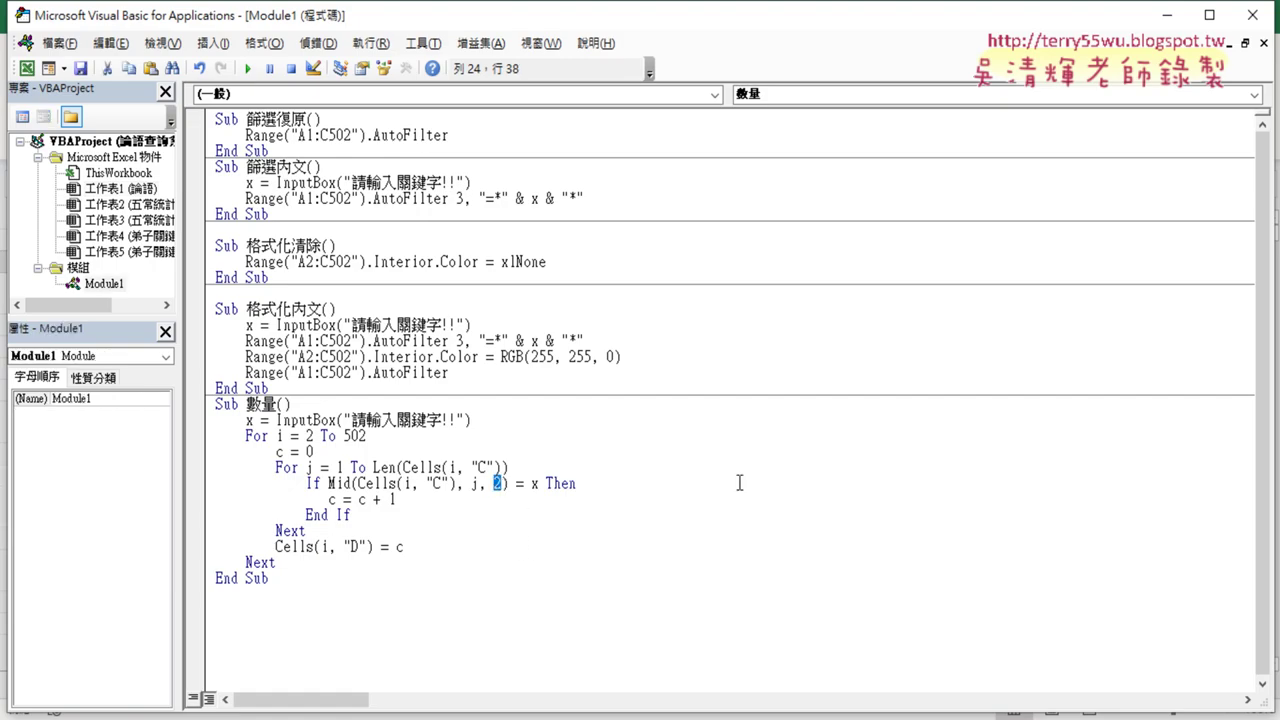
{"action": "left_click", "coordinate": [1253, 15]}
{"action": "left_click", "coordinate": [968, 552]}
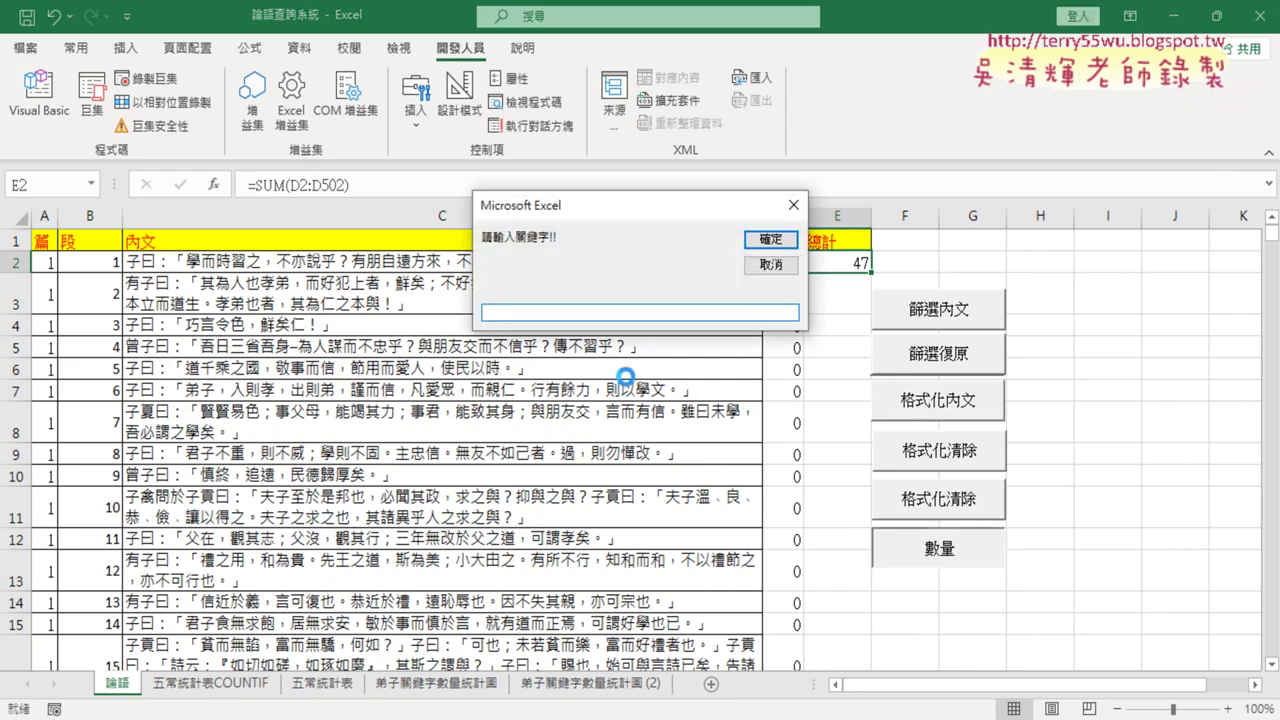
{"action": "type", "text": "j9"}
{"action": "type", "text": "人"}
{"action": "key", "text": "Down"}
{"action": "key", "text": "Down"}
{"action": "key", "text": "Return"}
{"action": "key", "text": "Return"}
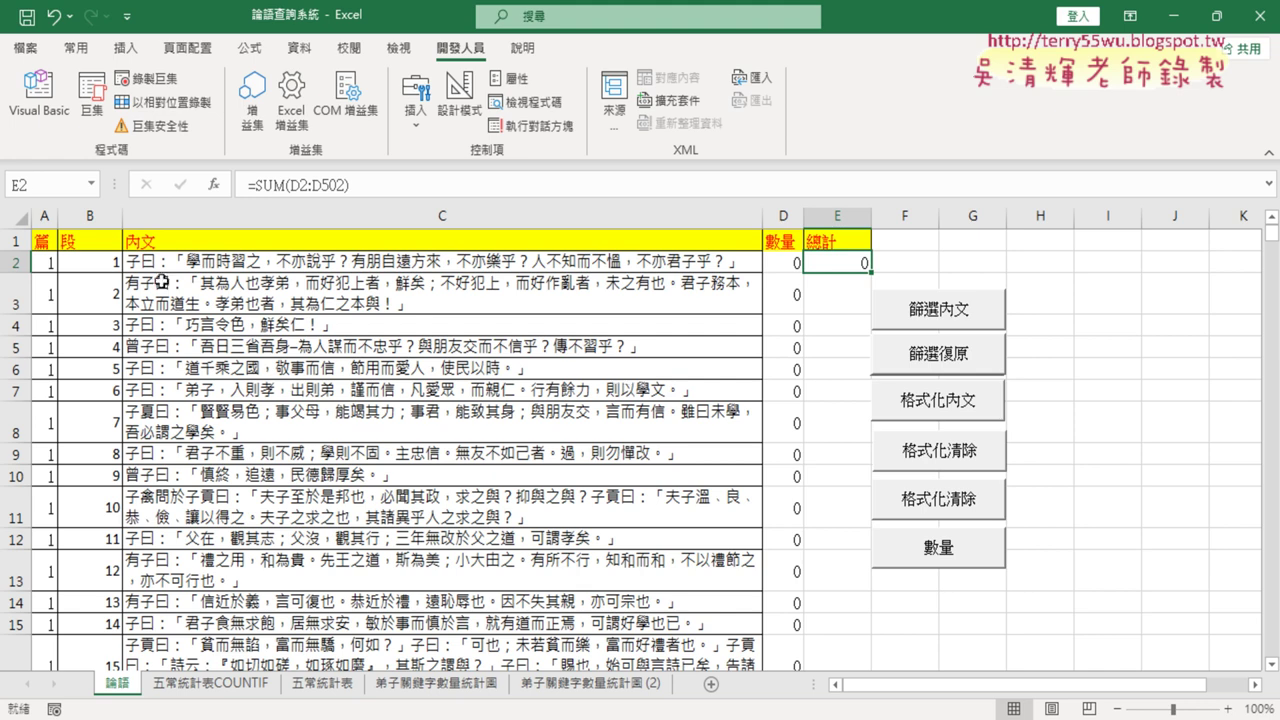
In the 數量 macro, replace the fixed 2 in Mid(Cells(i, "C"), j, 2) with Len(x)
{"action": "left_click", "coordinate": [39, 95]}
{"action": "left_click", "coordinate": [493, 490]}
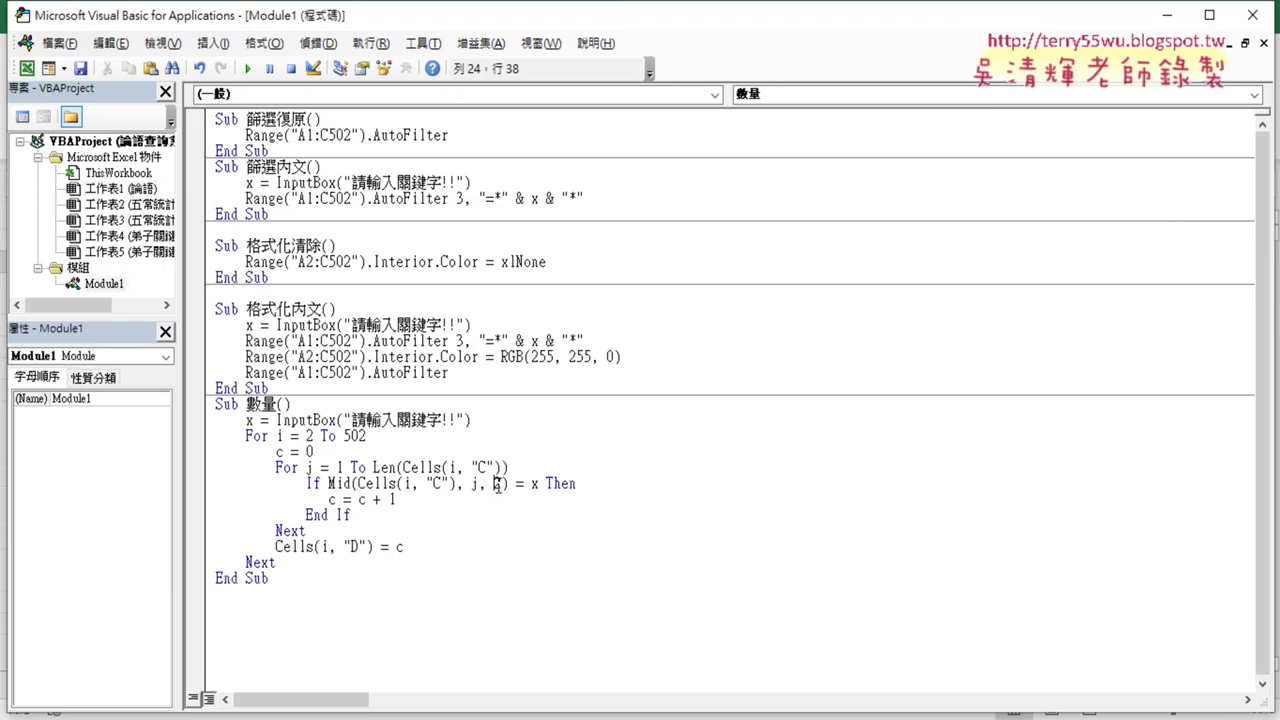
{"action": "double_click", "coordinate": [497, 483]}
{"action": "double_click", "coordinate": [251, 420]}
{"action": "left_click_drag", "start_coordinate": [503, 484], "coordinate": [487, 484]}
{"action": "type", "text": "x"}
{"action": "key", "text": "BackSpace"}
{"action": "type", "text": "len"}
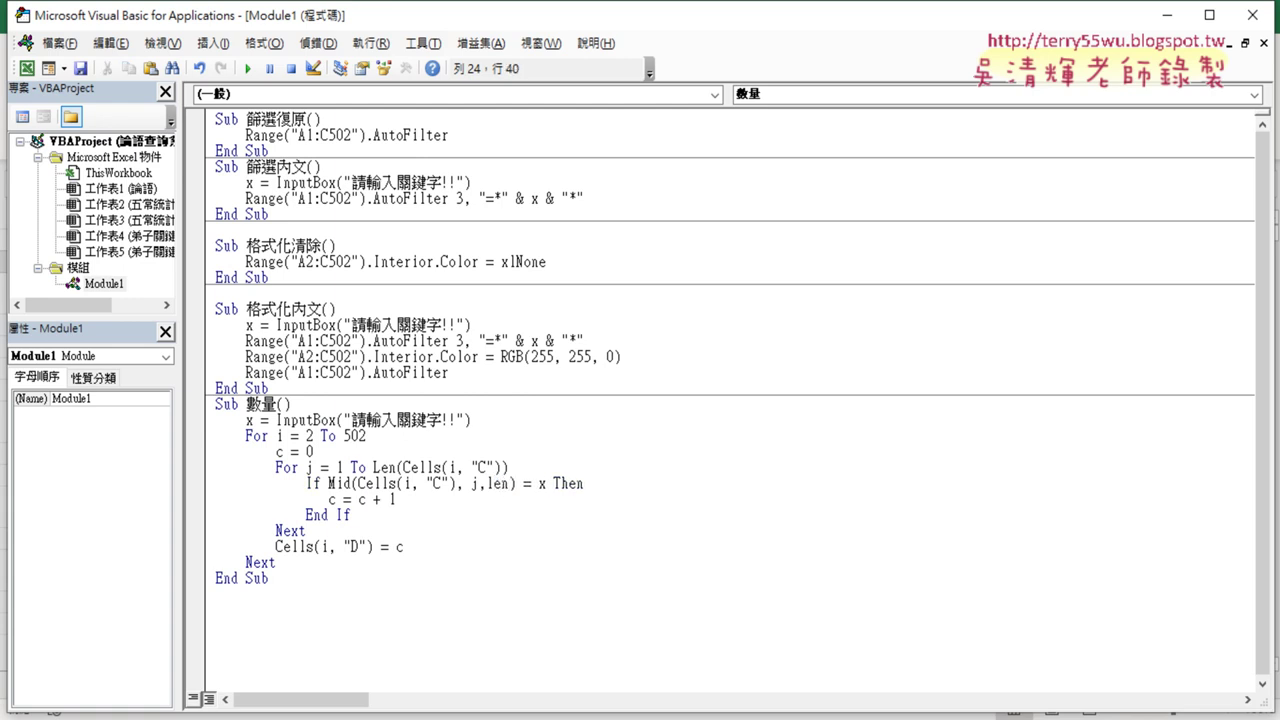
{"action": "type", "text": "(x"}
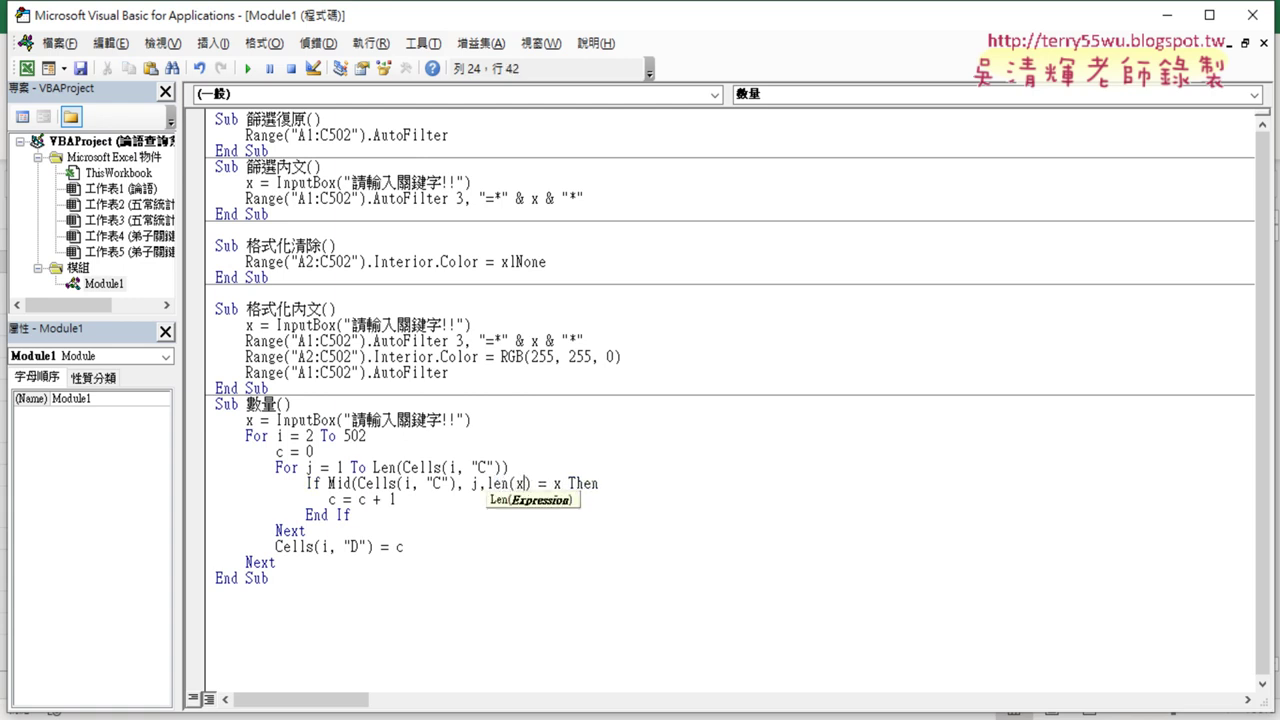
{"action": "type", "text": ")"}
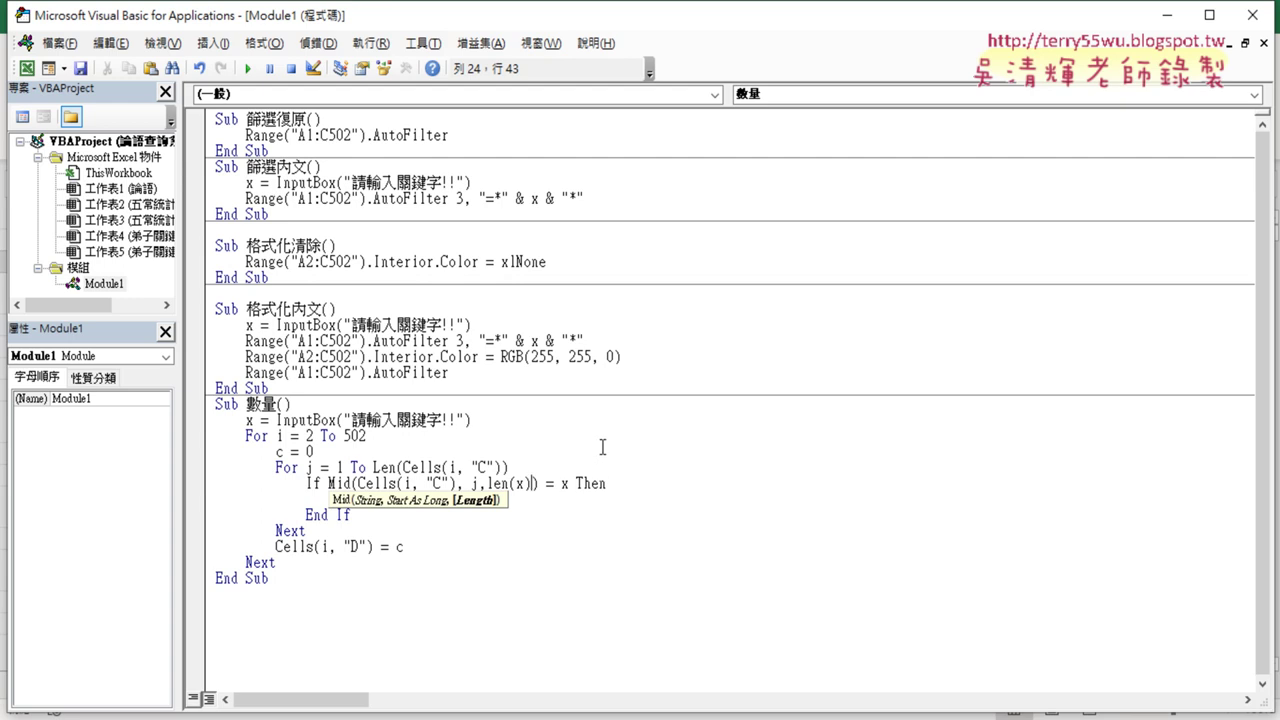
{"action": "left_click", "coordinate": [603, 446]}
{"action": "left_click_drag", "start_coordinate": [493, 484], "coordinate": [540, 483]}
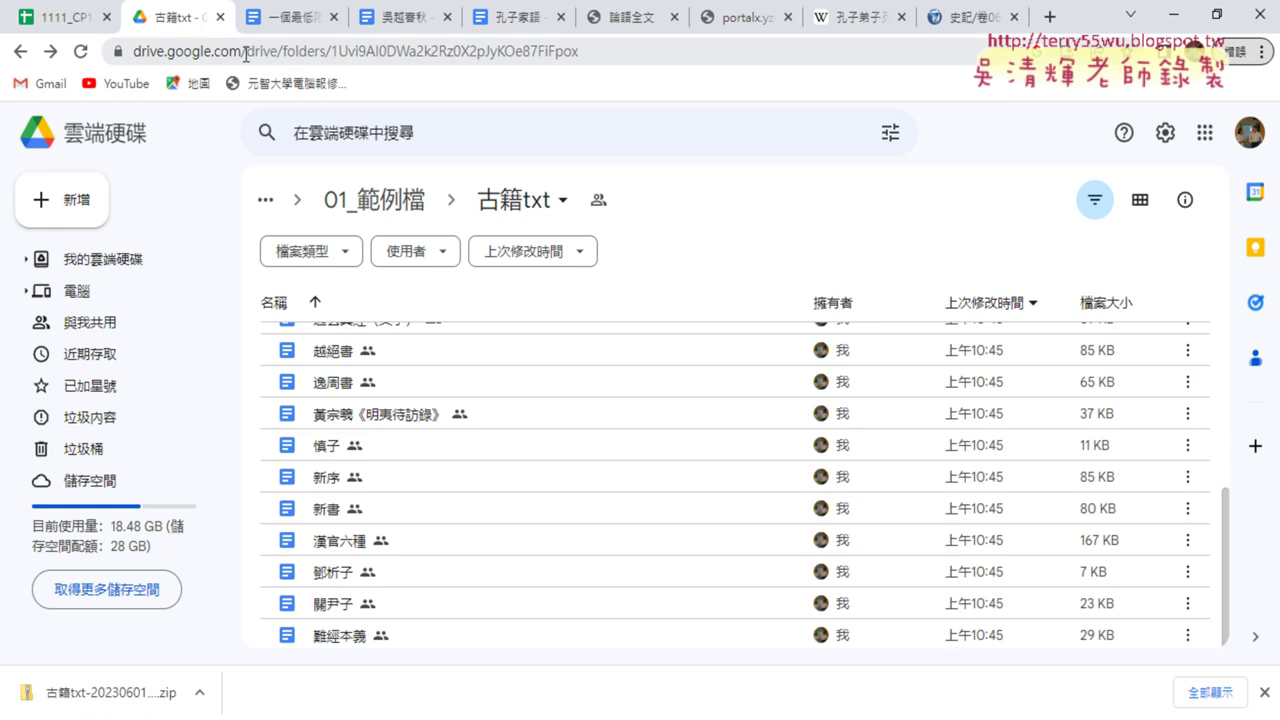
Go up two folders, through _雲端白板畫面 into 05_檢視與參照函數, and open 論語查詢系統
{"action": "left_click", "coordinate": [20, 52]}
{"action": "left_click", "coordinate": [20, 52]}
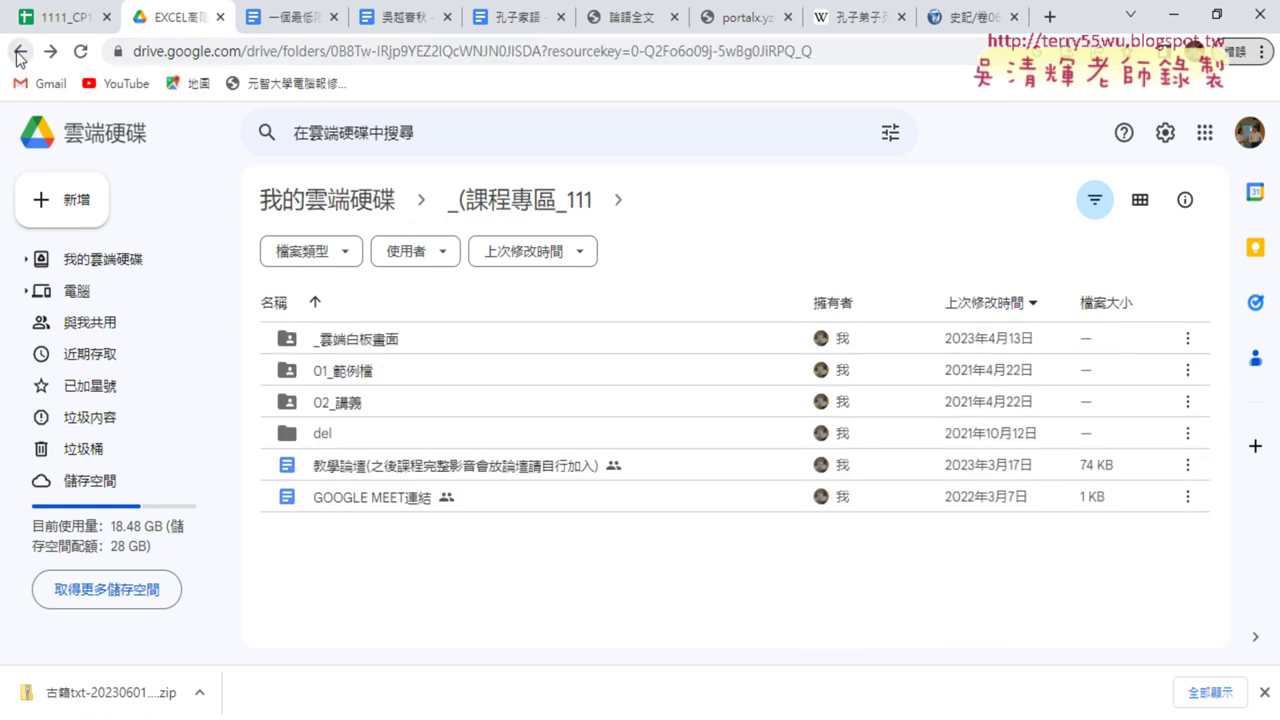
{"action": "left_click", "coordinate": [388, 343]}
{"action": "double_click", "coordinate": [388, 343]}
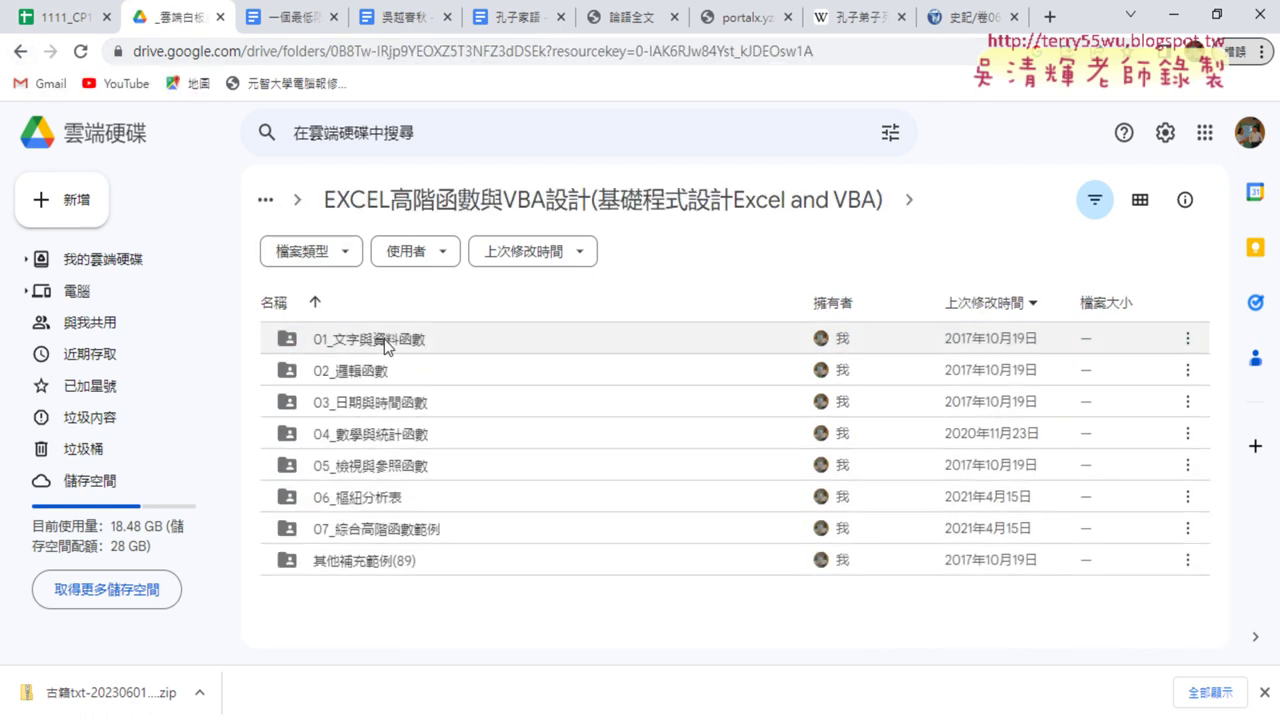
{"action": "left_click", "coordinate": [413, 475]}
{"action": "double_click", "coordinate": [413, 475]}
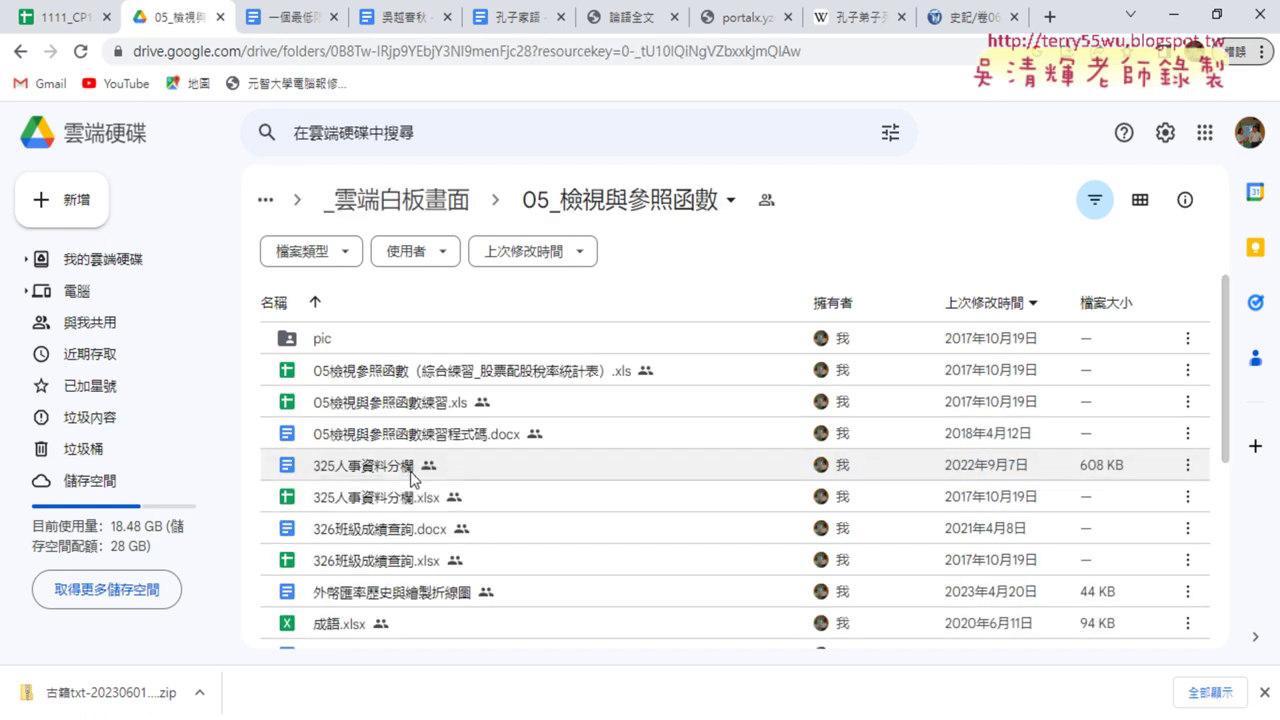
{"action": "scroll", "coordinate": [410, 471], "scroll_direction": "down", "scroll_amount": 5}
{"action": "scroll", "coordinate": [410, 468], "scroll_direction": "down", "scroll_amount": 3}
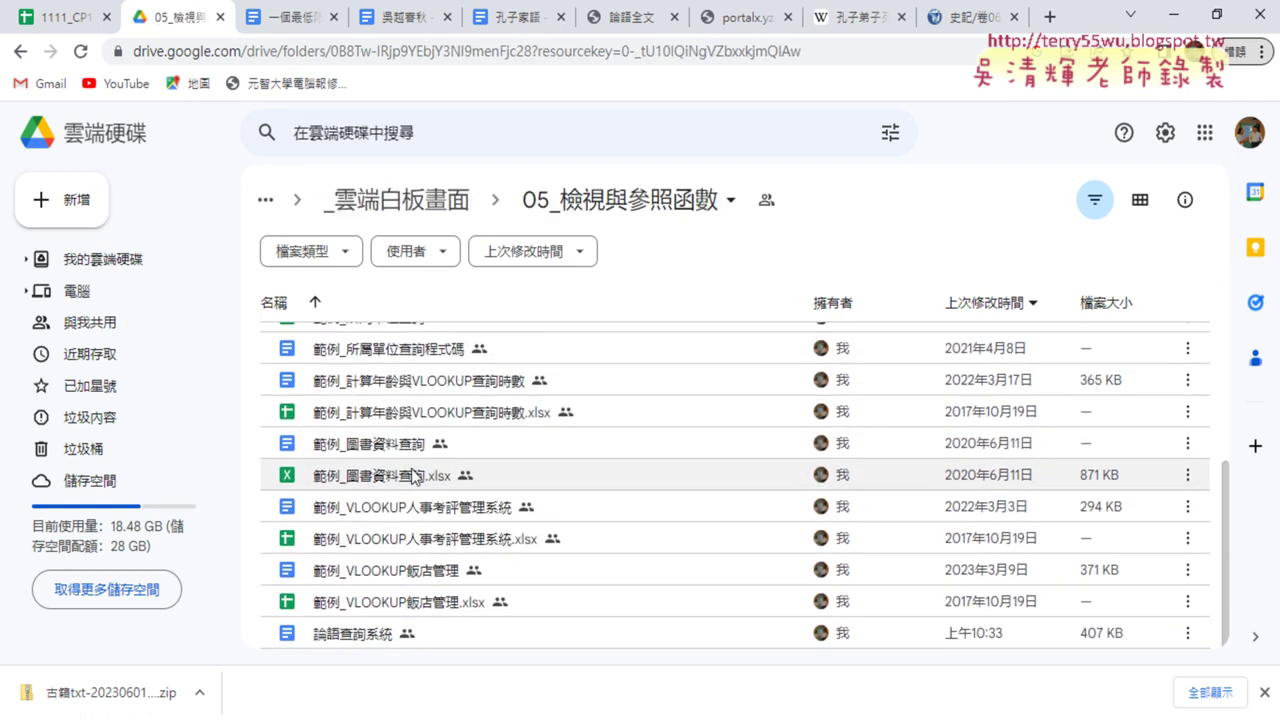
{"action": "double_click", "coordinate": [376, 637]}
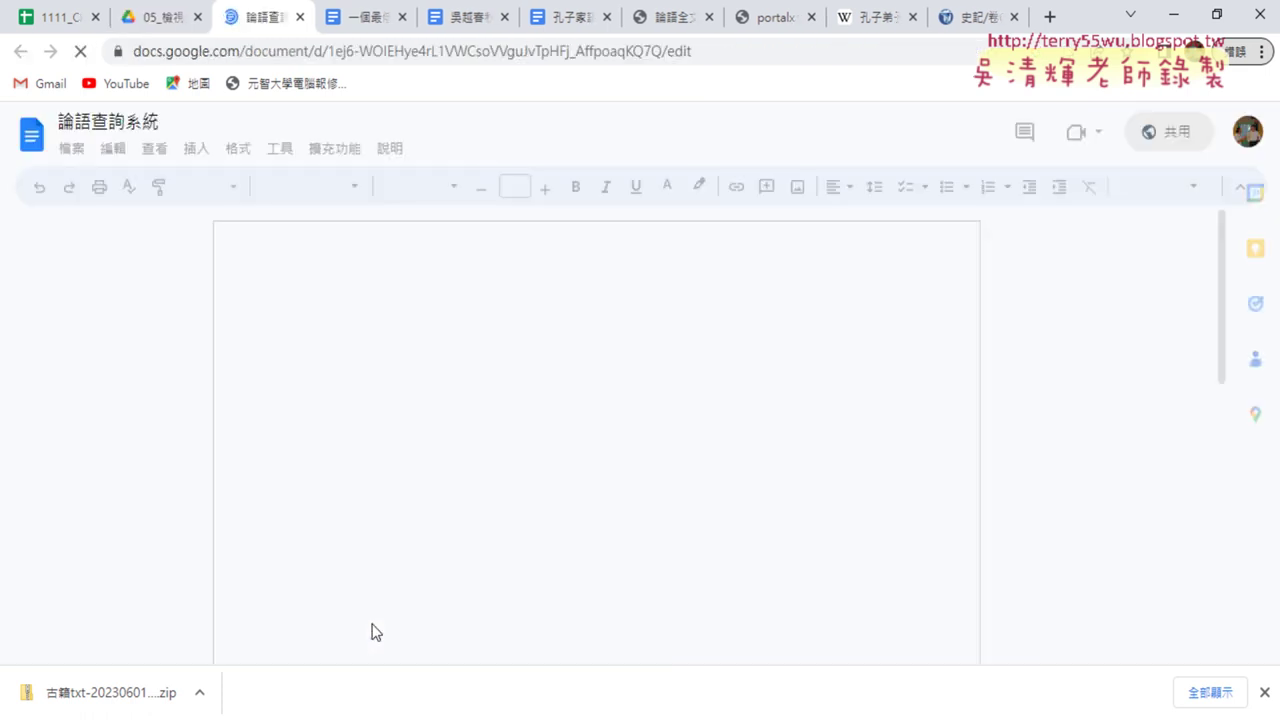
Scroll to the macro copy on page 8 and highlight Len(x) in yellow
{"action": "left_click_drag", "start_coordinate": [1224, 235], "coordinate": [1220, 597]}
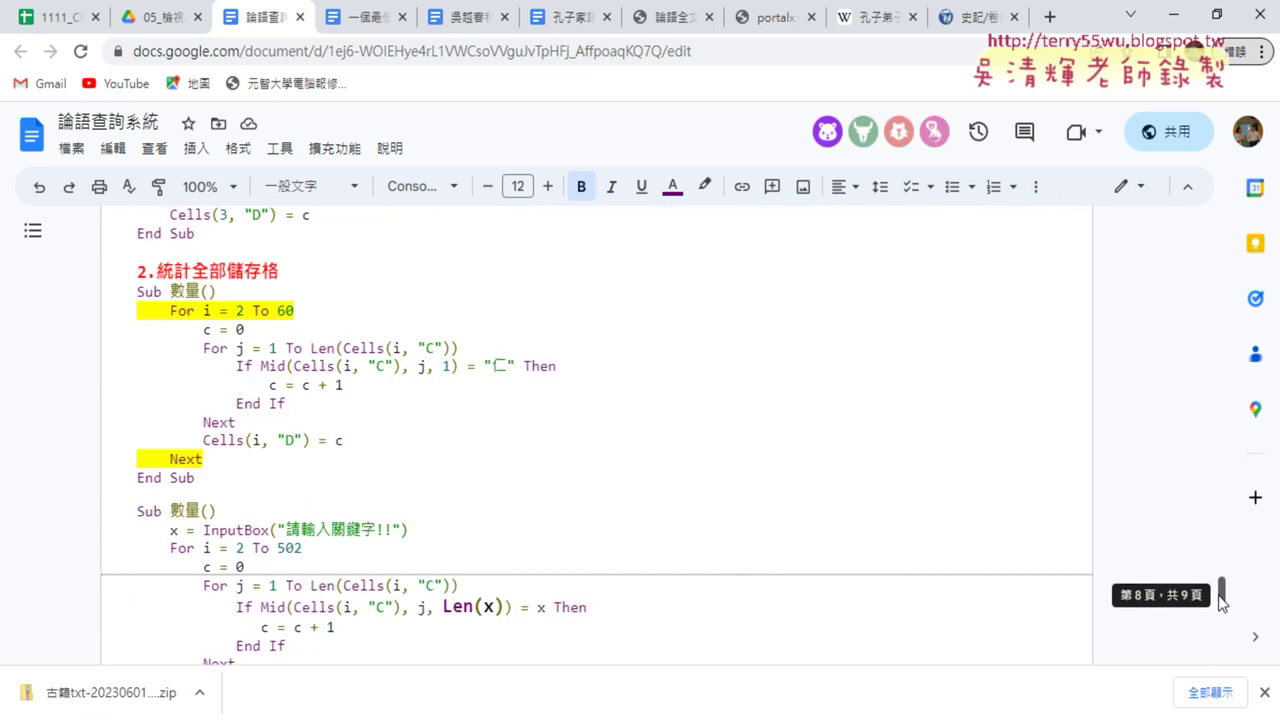
{"action": "scroll", "coordinate": [686, 434], "scroll_direction": "down", "scroll_amount": 2}
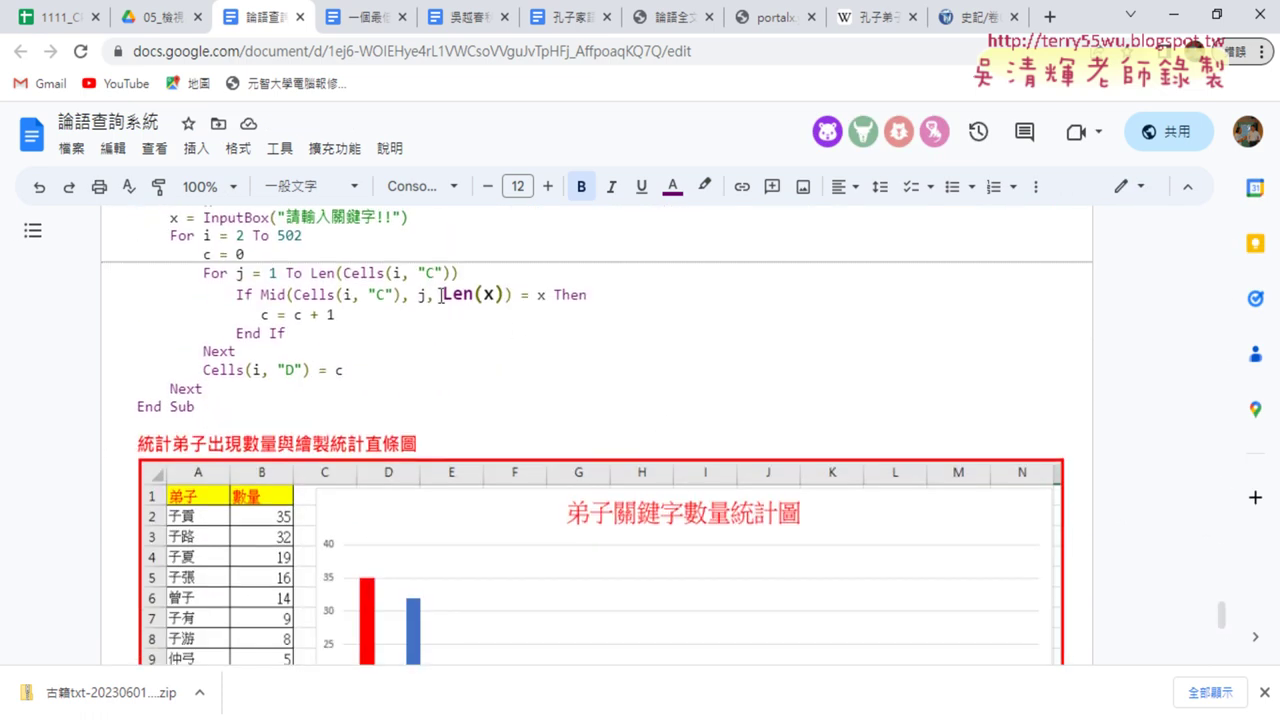
{"action": "left_click_drag", "start_coordinate": [443, 294], "coordinate": [503, 294]}
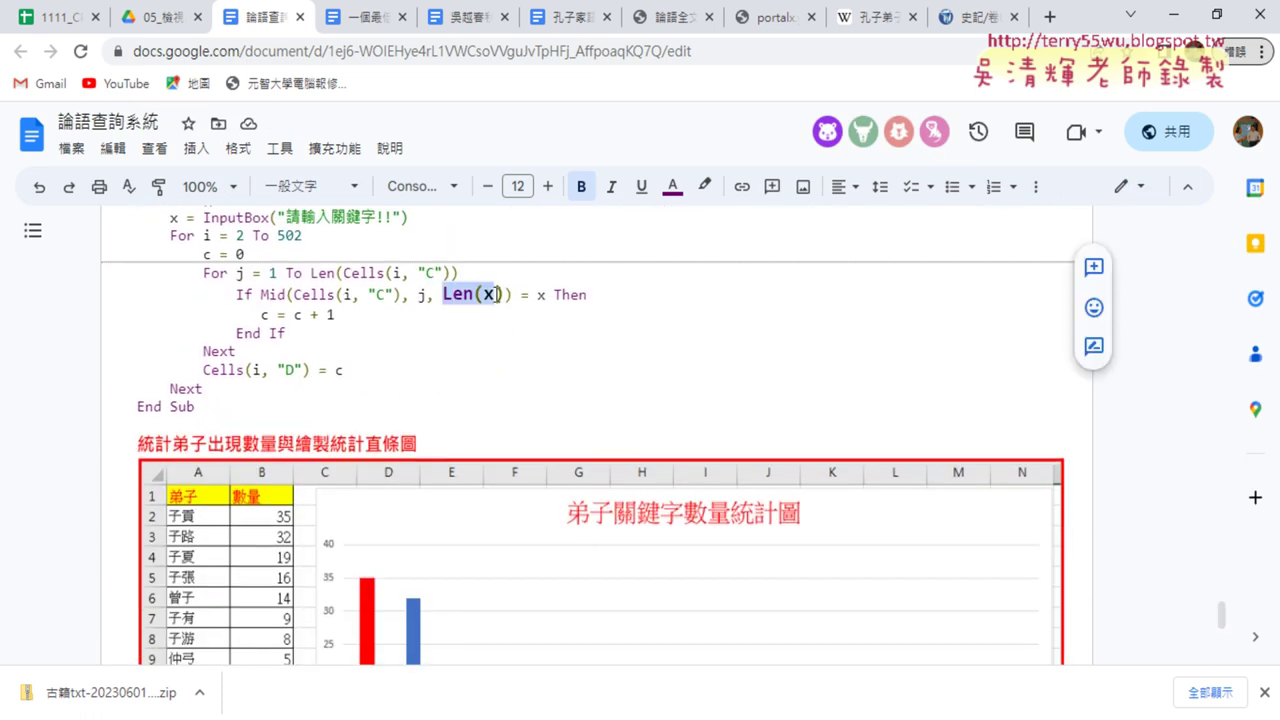
{"action": "left_click", "coordinate": [704, 185]}
{"action": "left_click", "coordinate": [776, 279]}
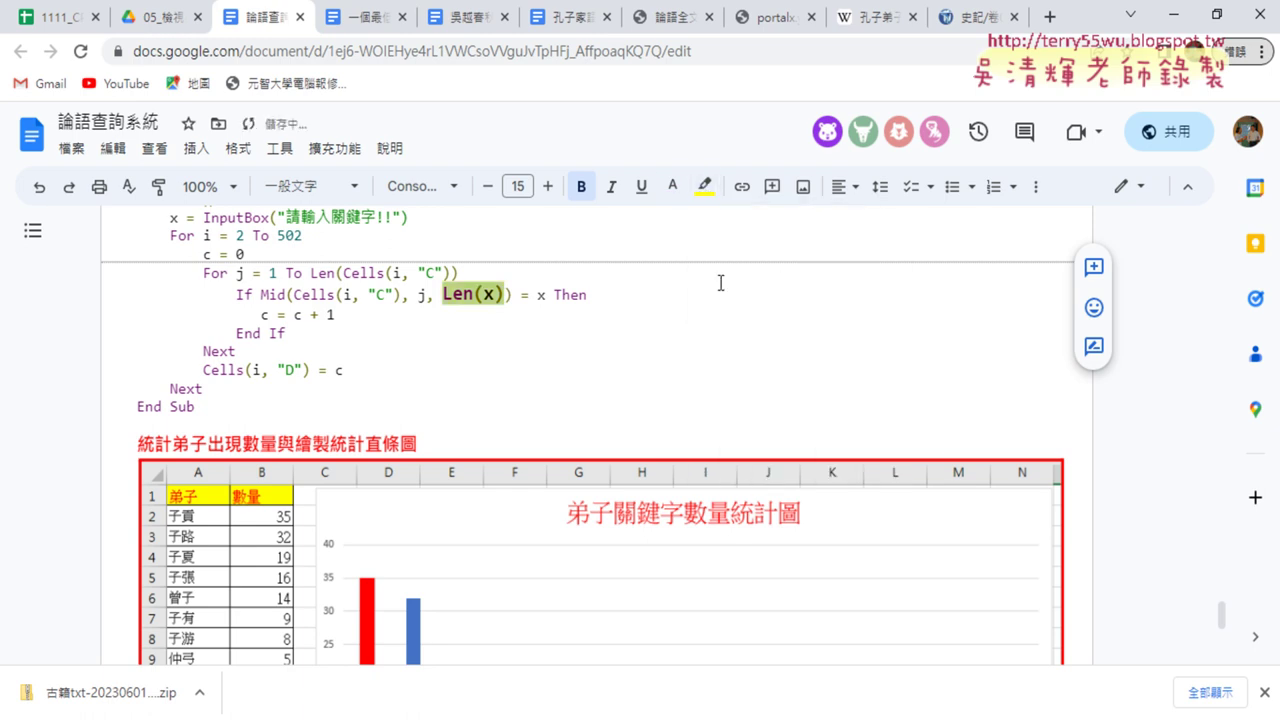
{"action": "left_click", "coordinate": [504, 300]}
{"action": "left_click_drag", "start_coordinate": [443, 294], "coordinate": [505, 294]}
Close the VBA editor and enter 47 as 子路's count in B3 of 弟子關鍵字數量統計圖 (2)
{"action": "left_click", "coordinate": [1176, 14]}
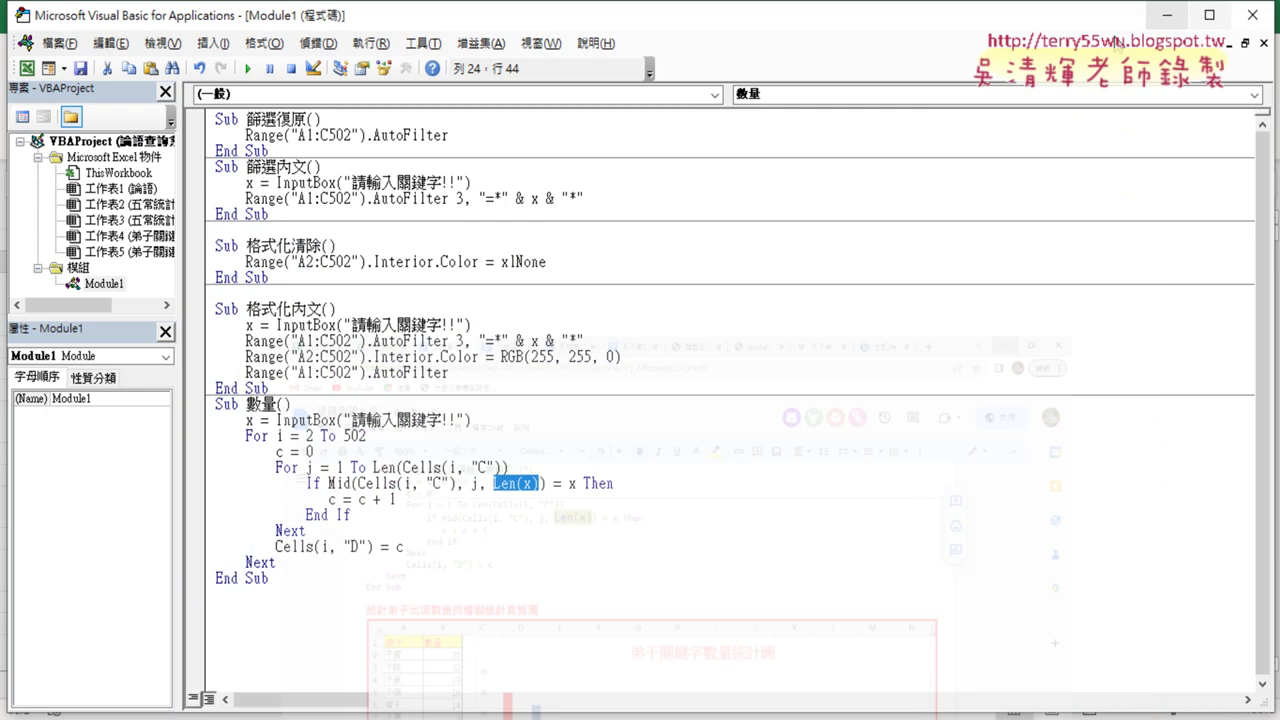
{"action": "left_click", "coordinate": [1252, 15]}
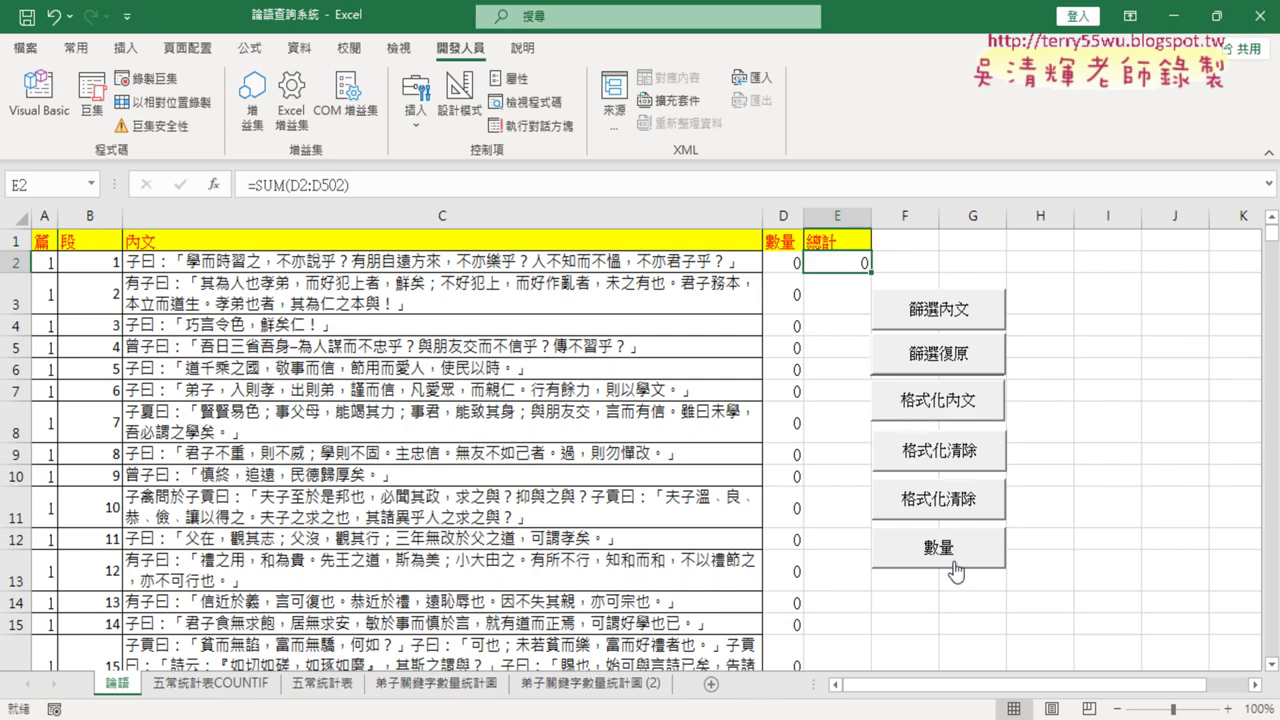
{"action": "left_click", "coordinate": [600, 684]}
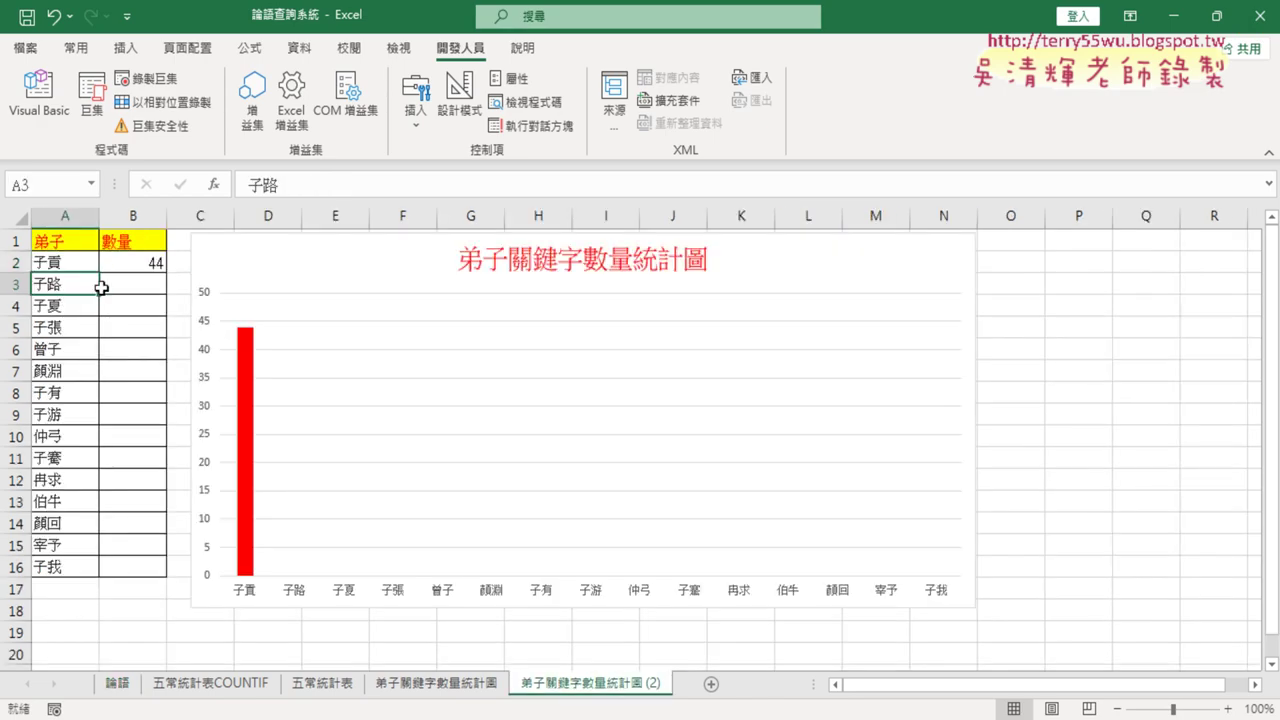
{"action": "left_click", "coordinate": [143, 287]}
{"action": "type", "text": "4"}
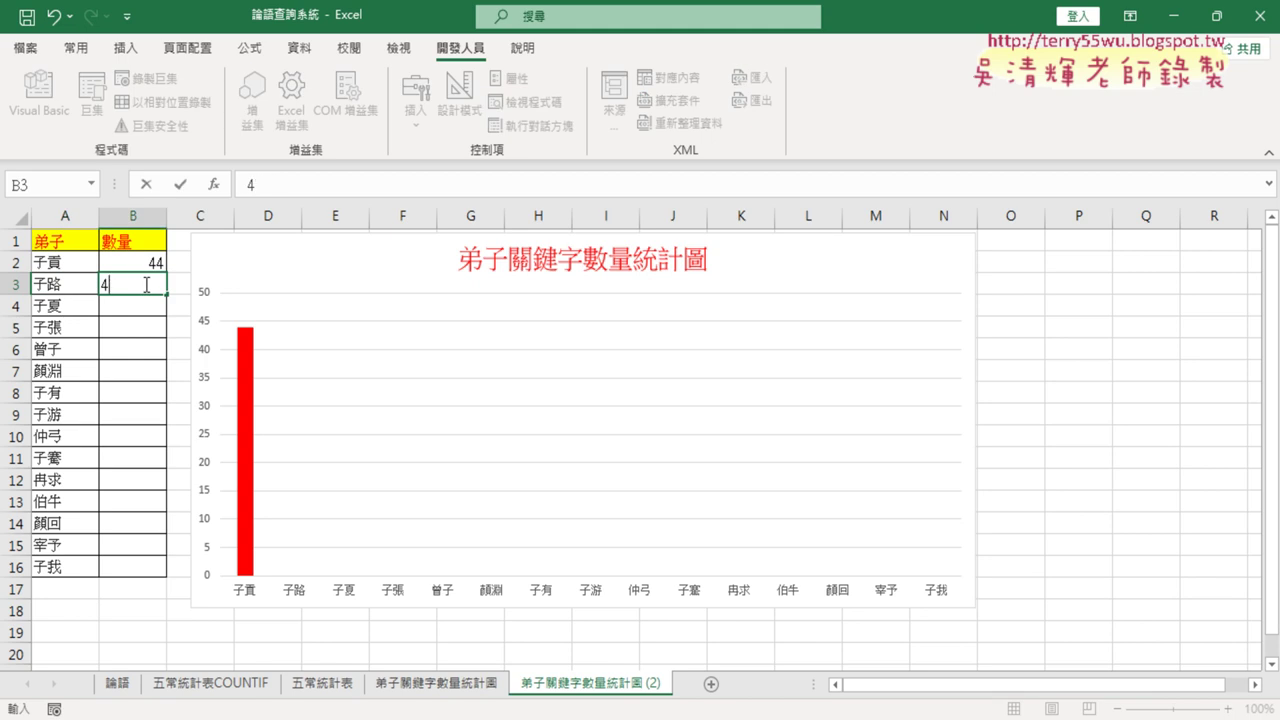
{"action": "type", "text": "7"}
{"action": "key", "text": "Return"}
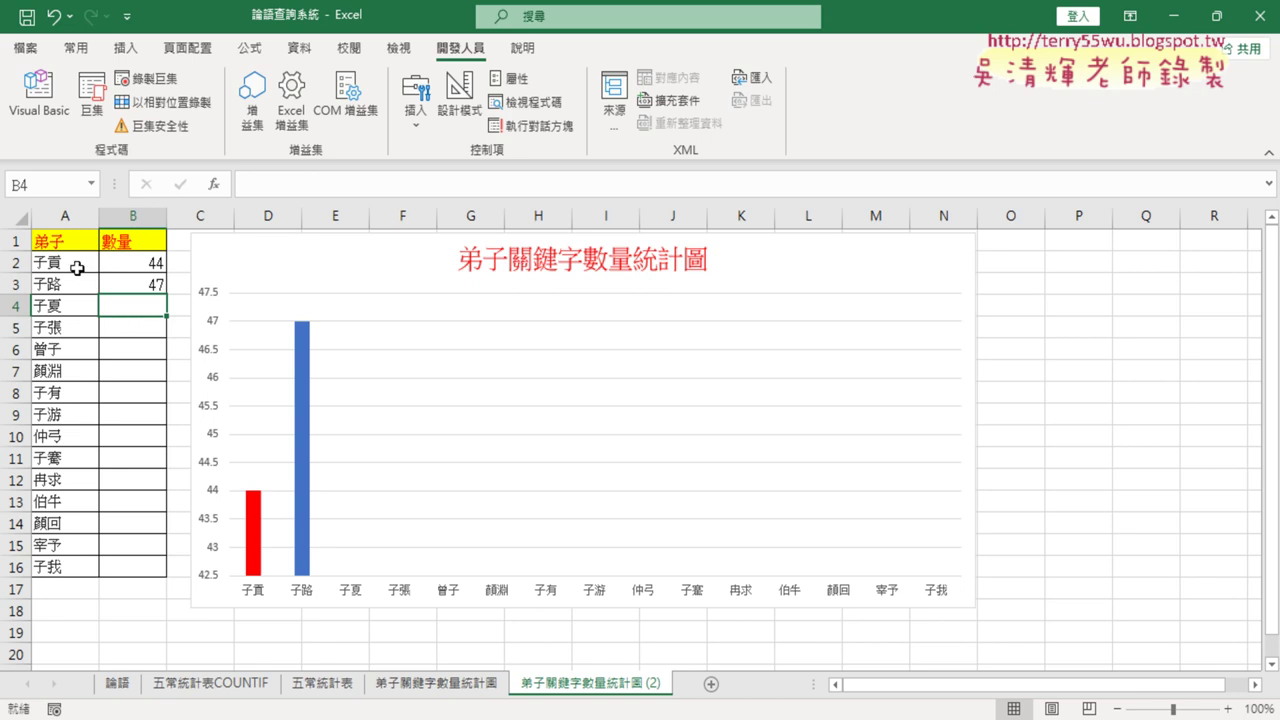
Review the disciple names in column A, then return to the 論語 sheet
{"action": "left_click_drag", "start_coordinate": [78, 268], "coordinate": [72, 558]}
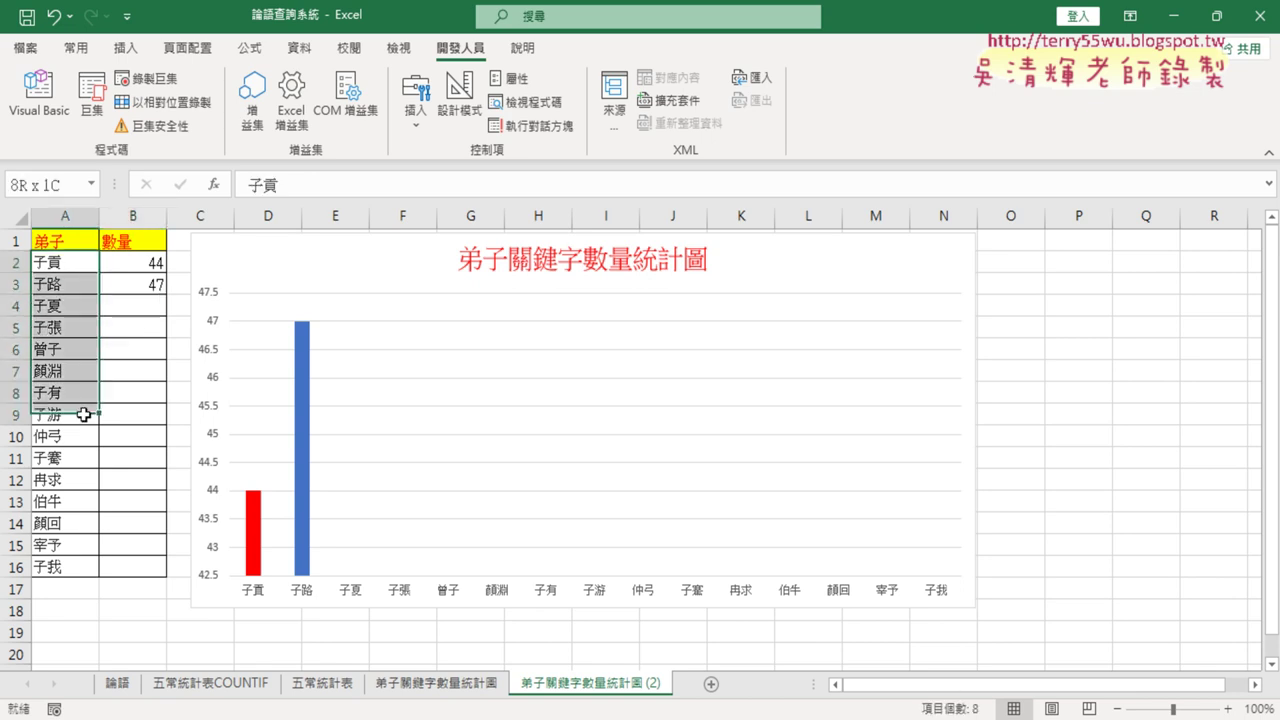
{"action": "left_click", "coordinate": [144, 304]}
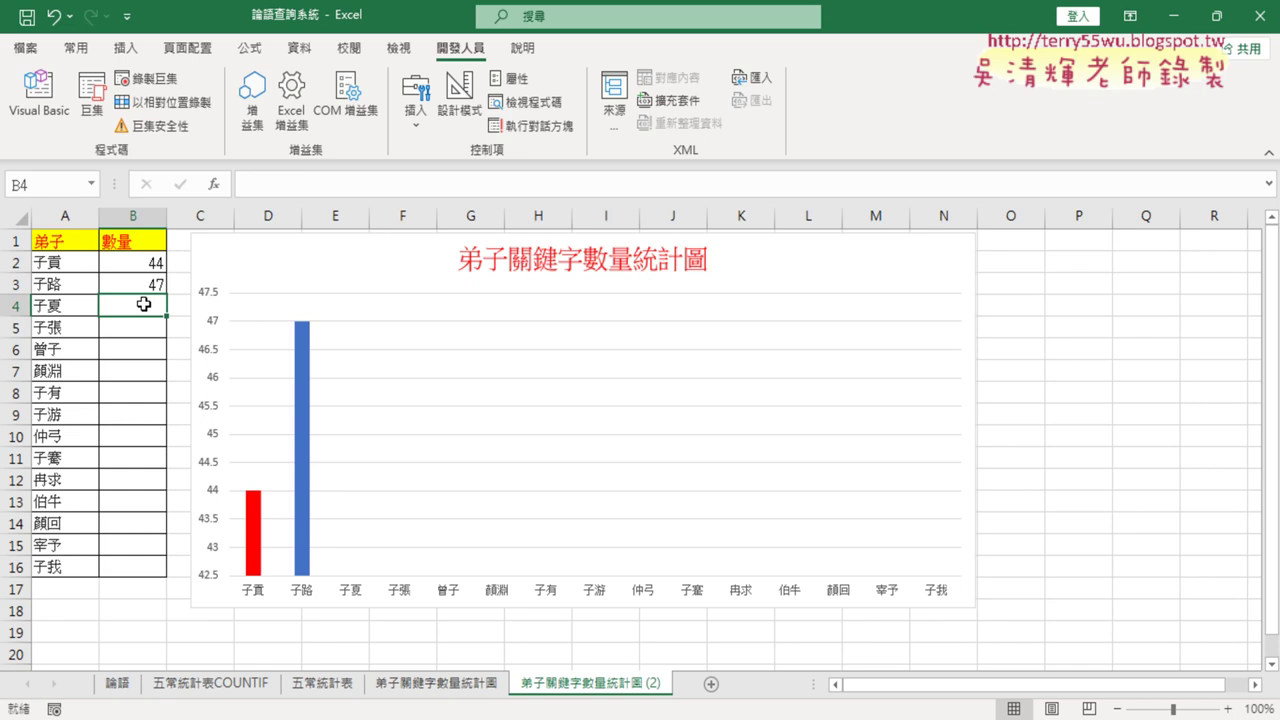
{"action": "left_click", "coordinate": [117, 683]}
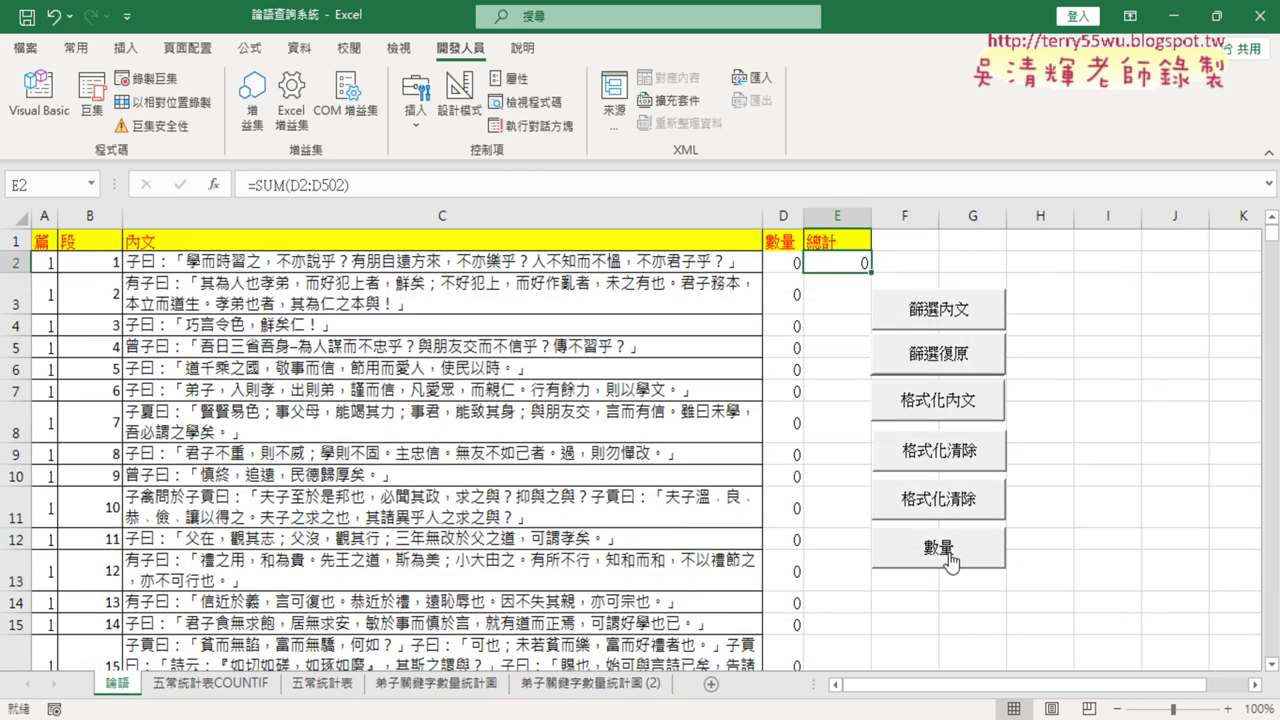
Reopen the 數量 macro in a smaller editor window and select its keyword InputBox line
{"action": "left_click", "coordinate": [39, 95]}
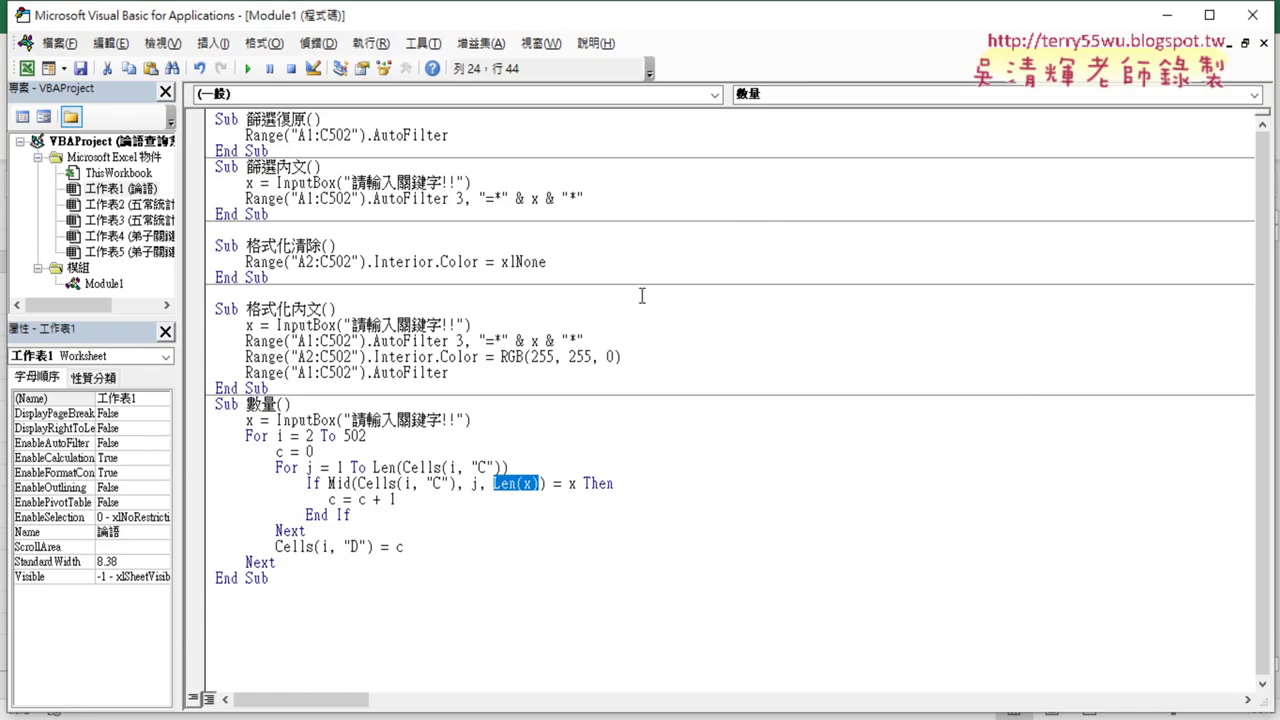
{"action": "left_click_drag", "start_coordinate": [268, 580], "coordinate": [232, 412]}
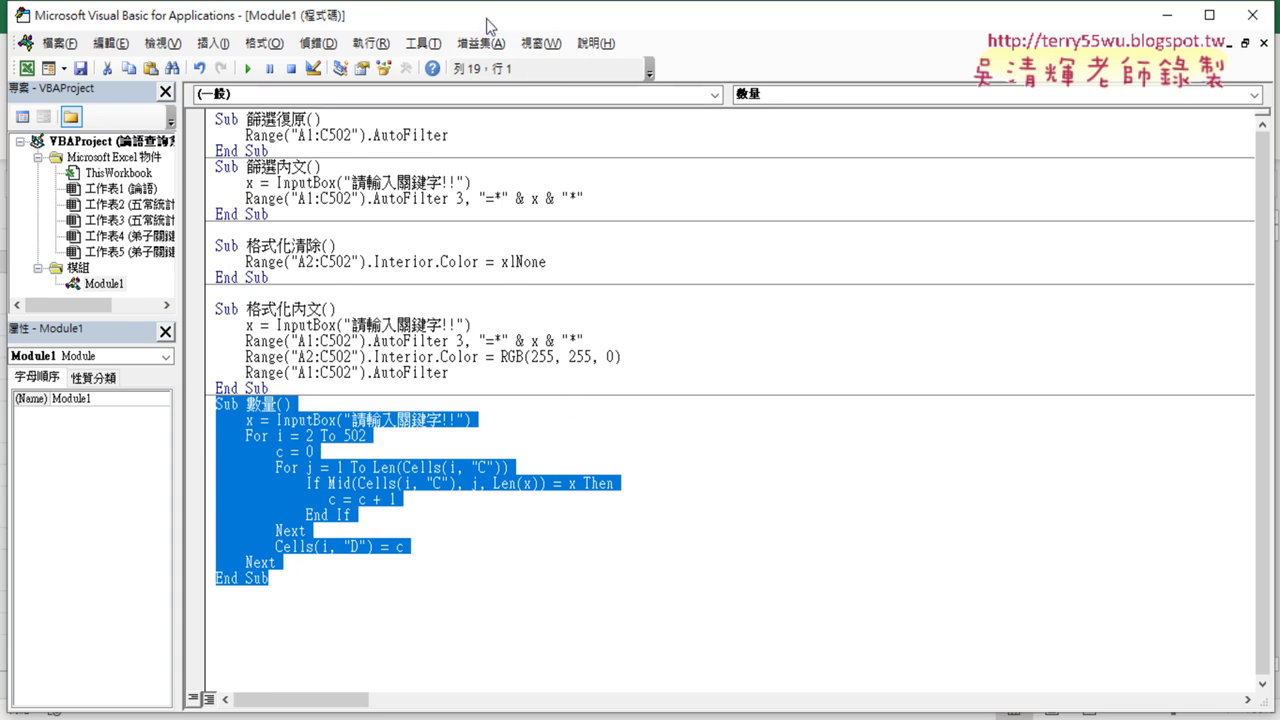
{"action": "mouse_move", "coordinate": [490, 18]}
{"action": "left_mouse_down"}
{"action": "mouse_move", "coordinate": [714, 45]}
{"action": "mouse_move", "coordinate": [689, 45]}
{"action": "left_mouse_up"}
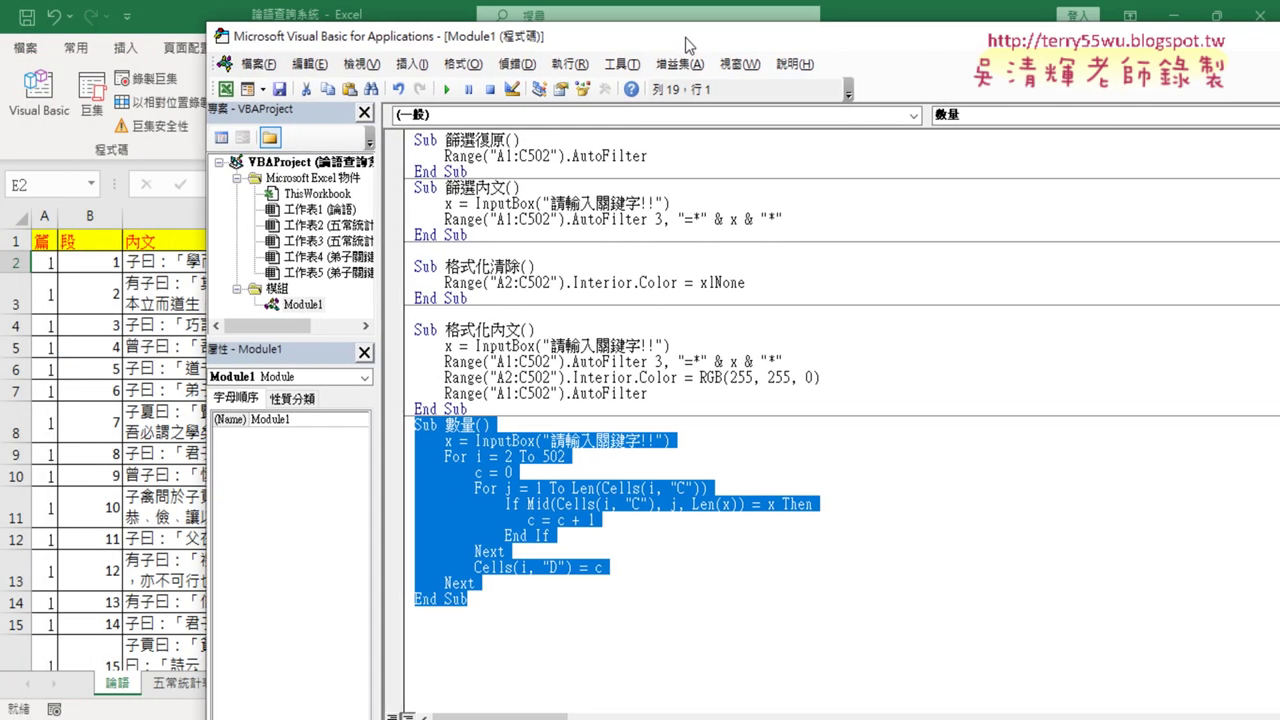
{"action": "left_click", "coordinate": [776, 490]}
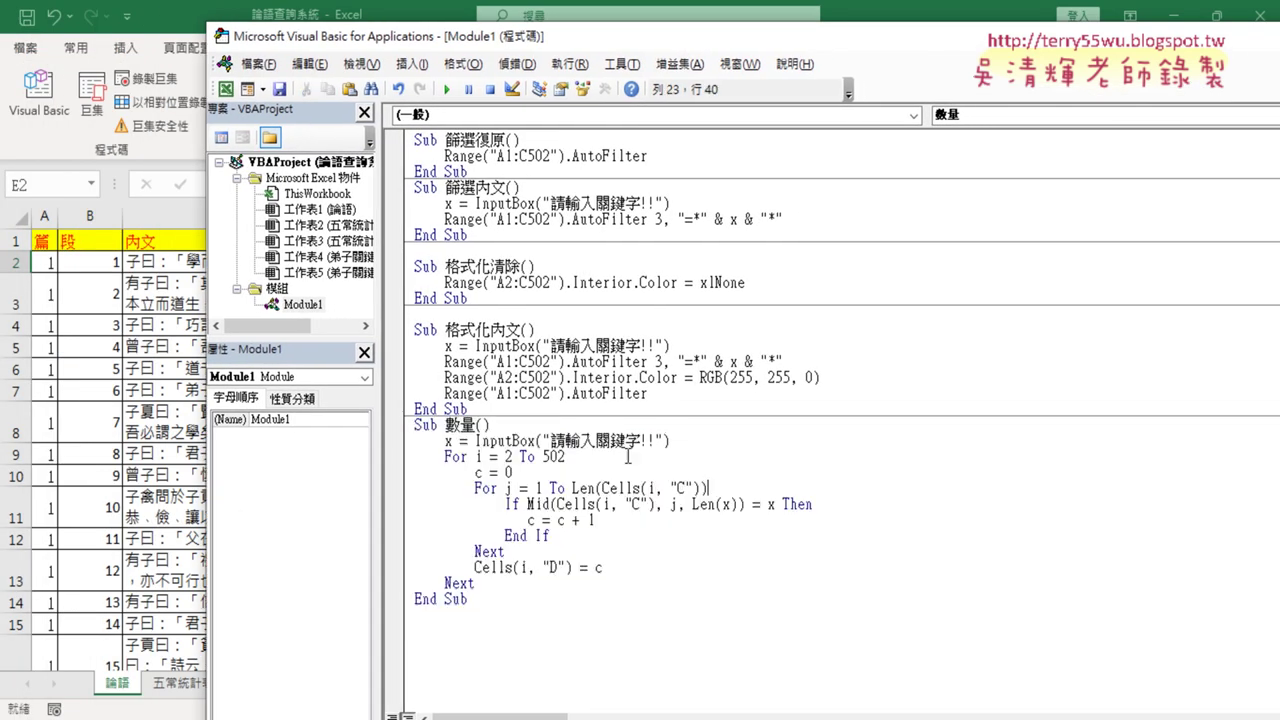
{"action": "left_click_drag", "start_coordinate": [446, 441], "coordinate": [672, 441]}
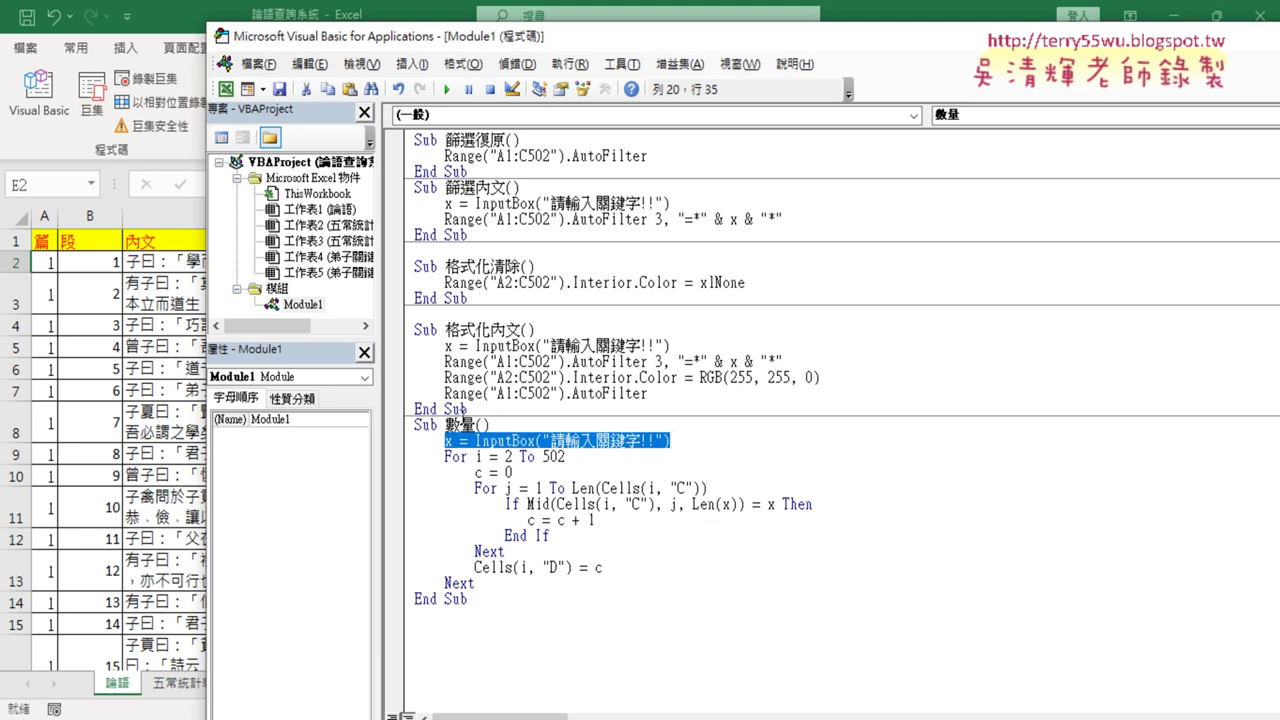
Check disciples A2–A12 on 弟子關鍵字數量統計圖 (2): only 子貢 (44) and 子路 have counts
{"action": "left_click", "coordinate": [136, 579]}
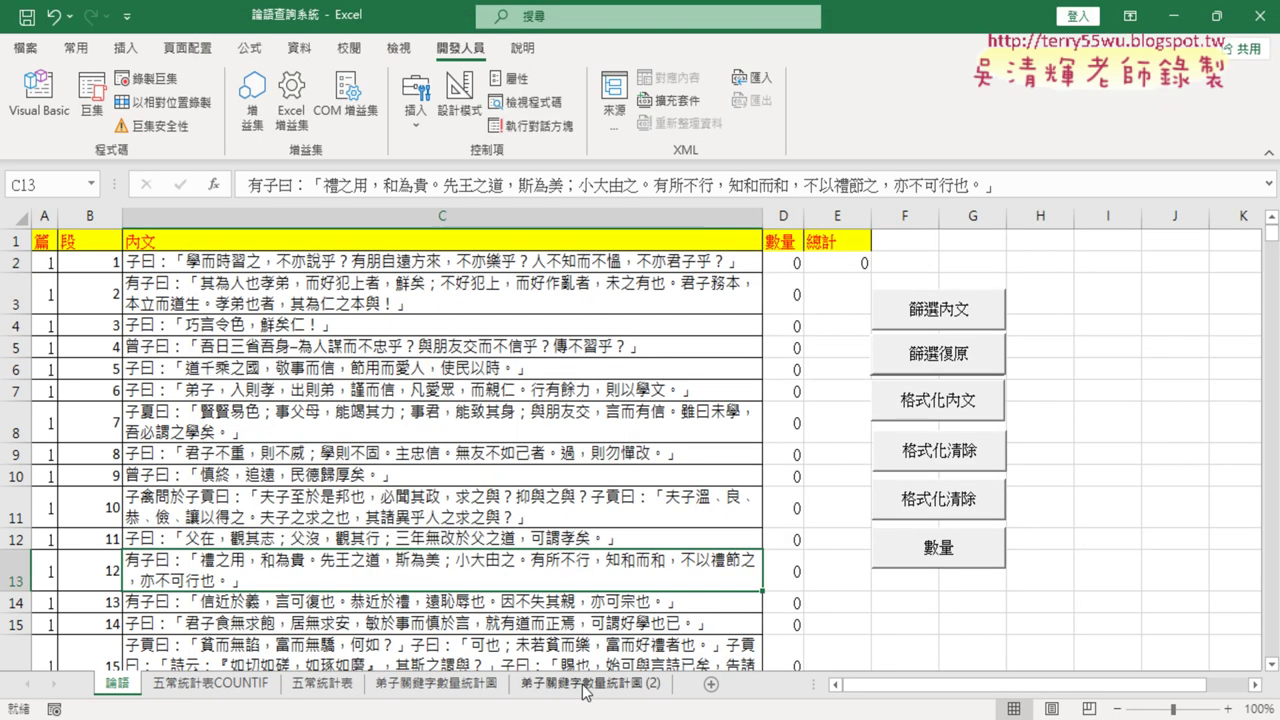
{"action": "left_click", "coordinate": [55, 264]}
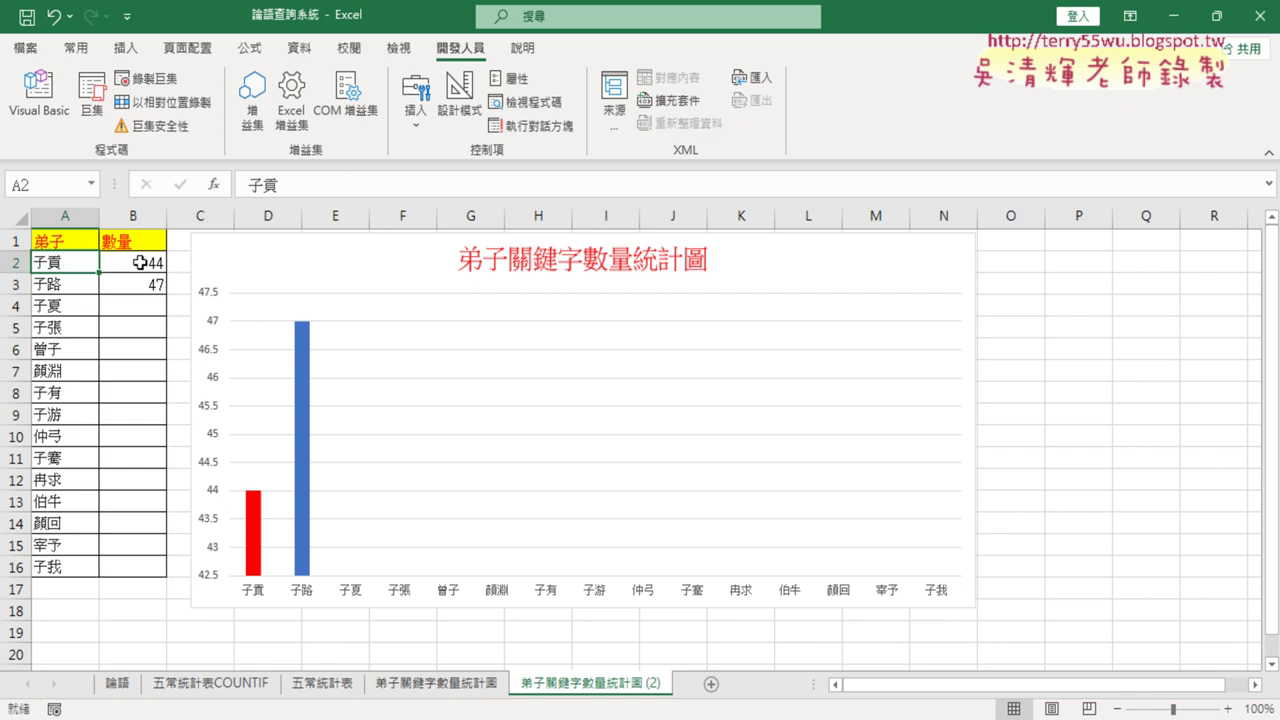
{"action": "left_click", "coordinate": [140, 262]}
{"action": "left_click", "coordinate": [63, 284]}
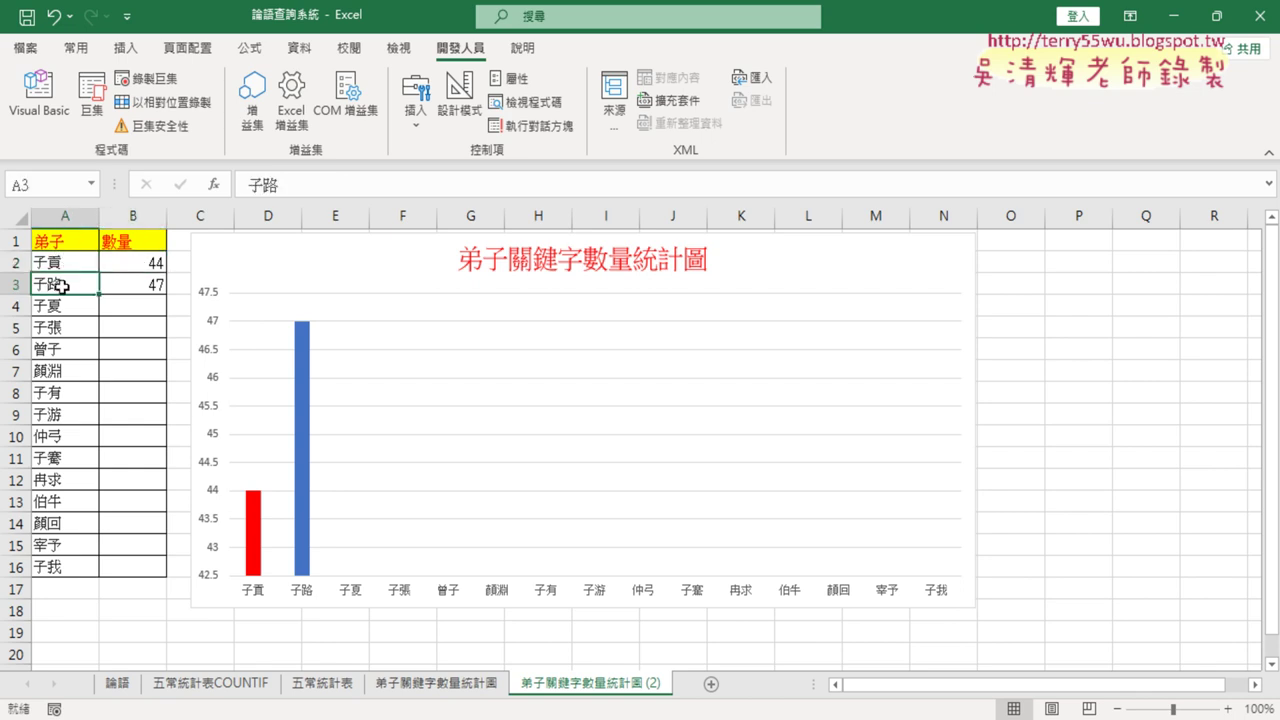
{"action": "left_click", "coordinate": [62, 305]}
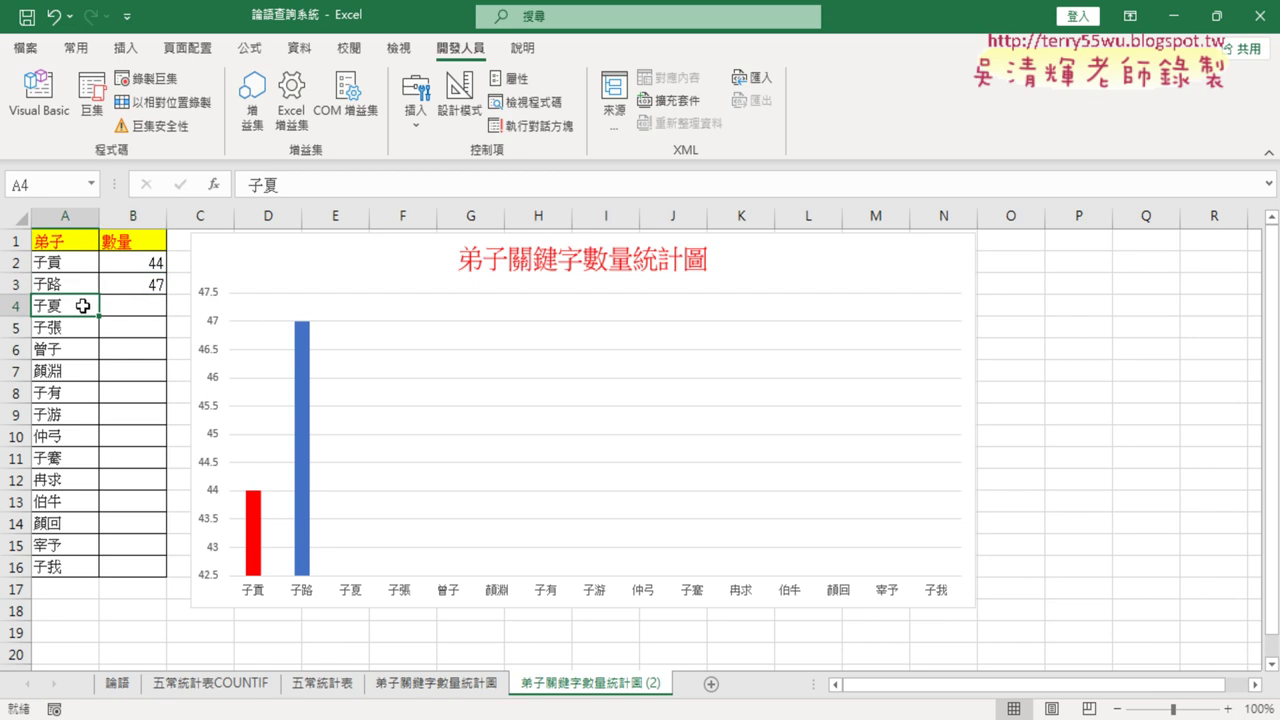
{"action": "left_click", "coordinate": [120, 306]}
{"action": "left_click", "coordinate": [68, 328]}
{"action": "left_click", "coordinate": [150, 333]}
{"action": "left_click", "coordinate": [92, 352]}
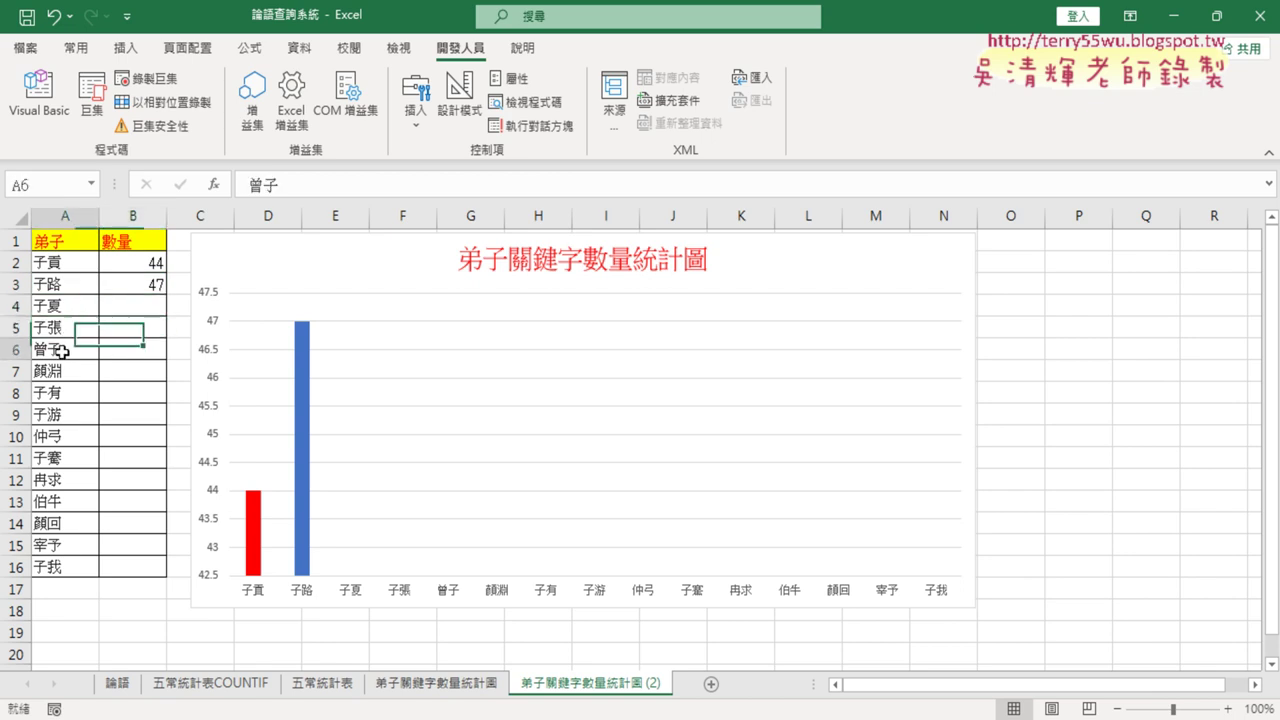
{"action": "left_click", "coordinate": [116, 358]}
{"action": "left_click", "coordinate": [72, 371]}
{"action": "left_click", "coordinate": [118, 372]}
{"action": "left_click", "coordinate": [72, 393]}
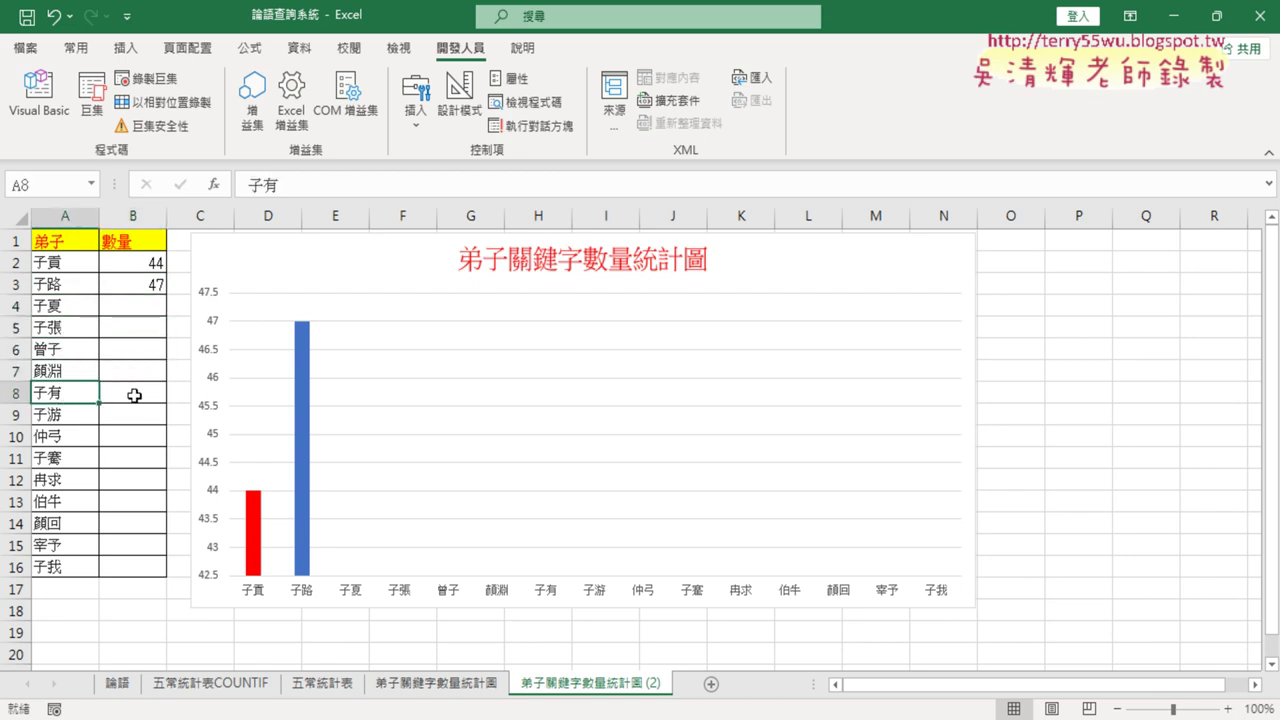
{"action": "left_click", "coordinate": [134, 394]}
{"action": "left_click", "coordinate": [64, 415]}
{"action": "left_click", "coordinate": [138, 418]}
{"action": "left_click", "coordinate": [80, 437]}
{"action": "left_click", "coordinate": [112, 437]}
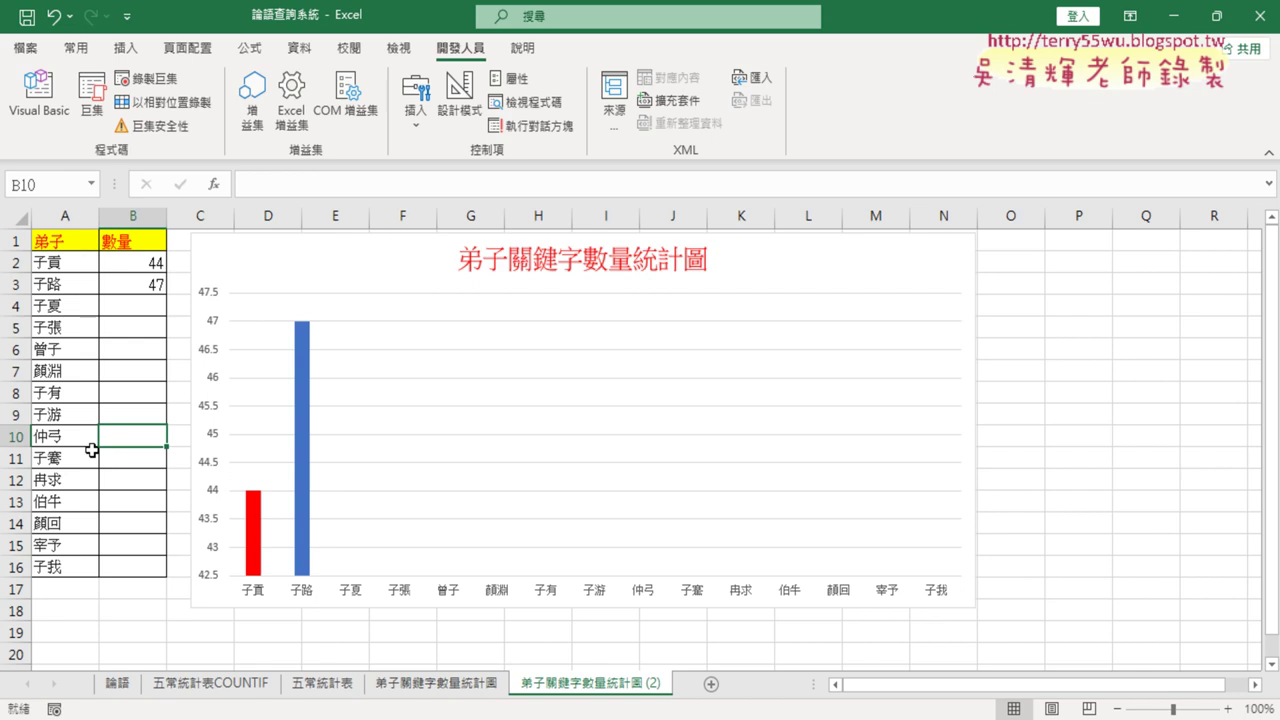
{"action": "left_click", "coordinate": [70, 458]}
{"action": "left_click", "coordinate": [132, 452]}
{"action": "left_click", "coordinate": [44, 486]}
{"action": "left_click", "coordinate": [122, 481]}
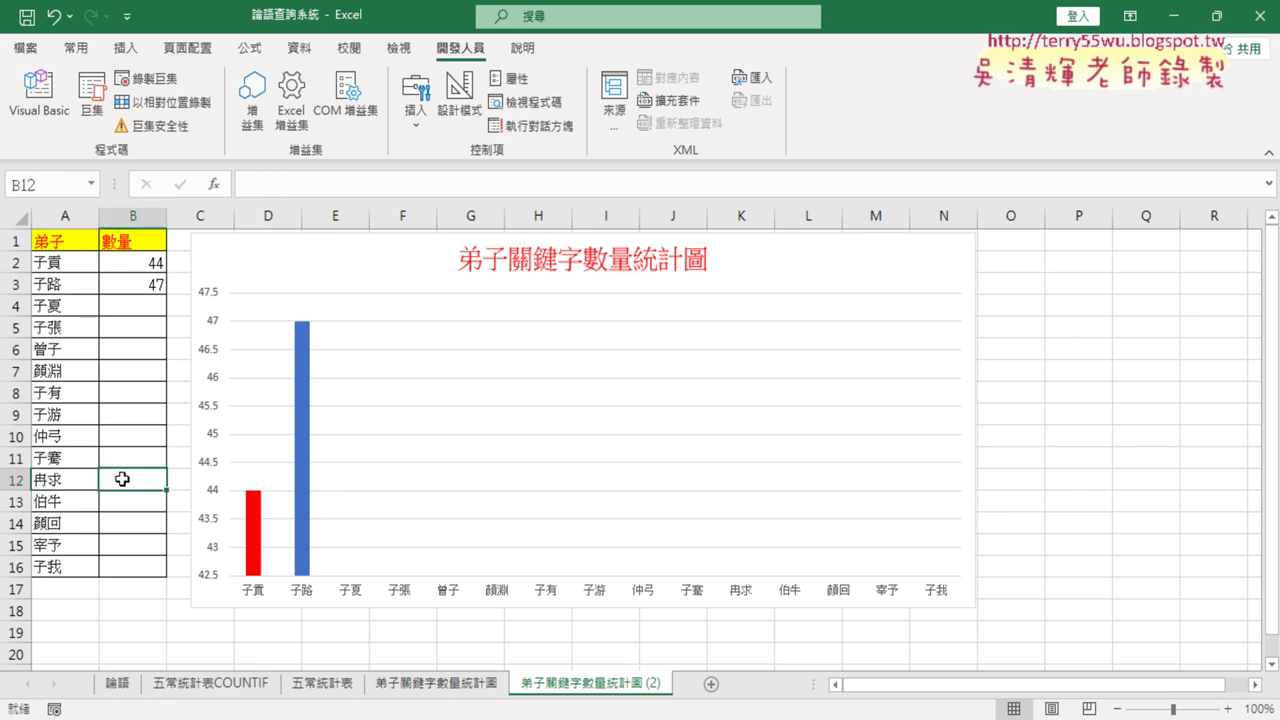
{"action": "left_click", "coordinate": [38, 95]}
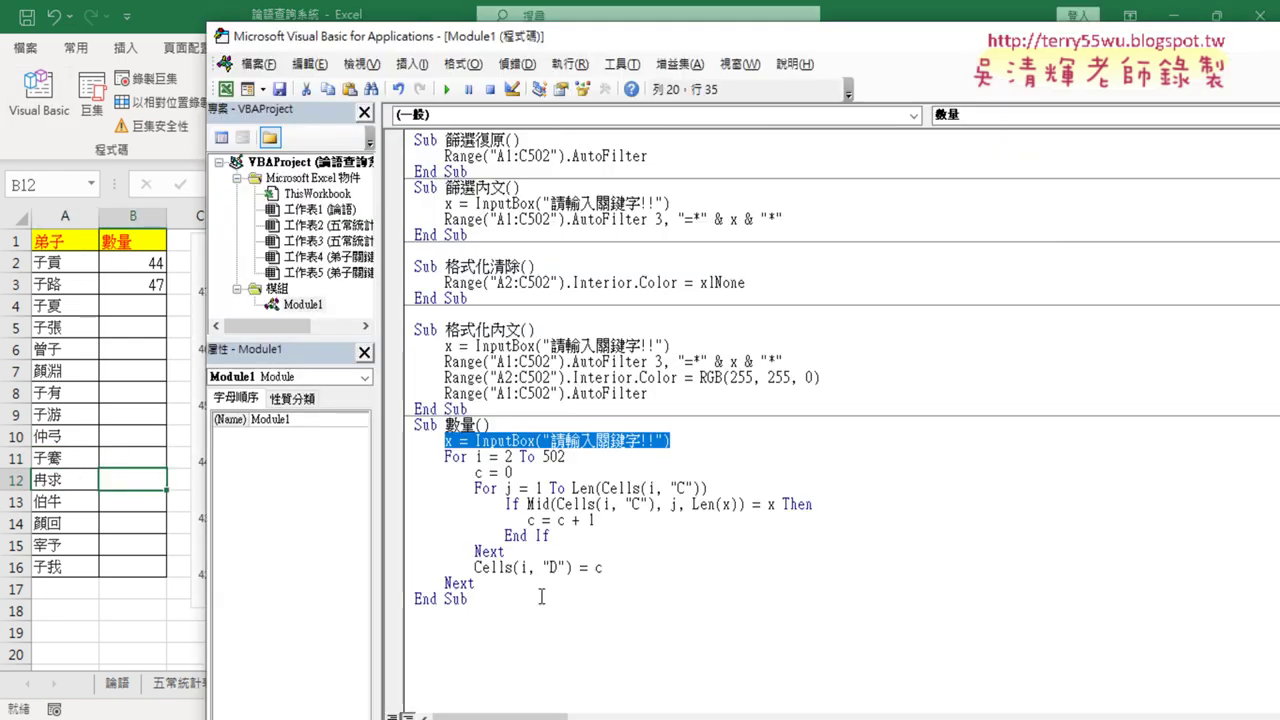
{"action": "left_click", "coordinate": [580, 488]}
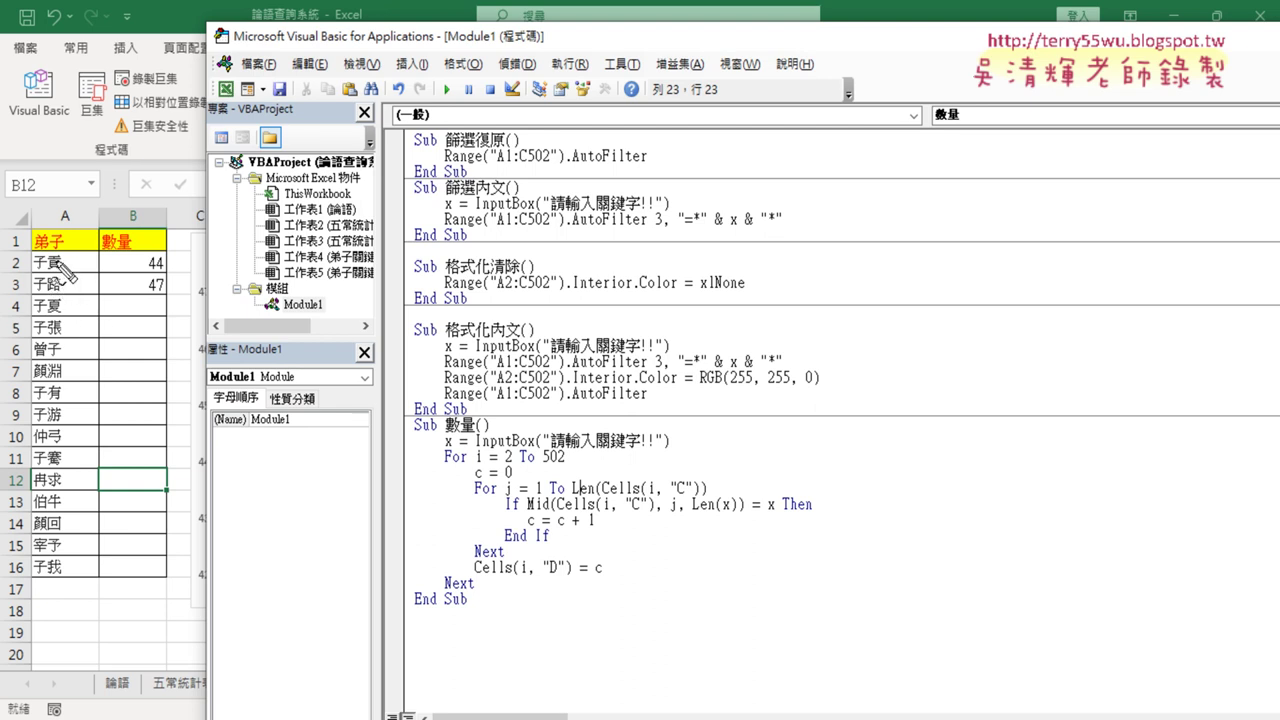
{"action": "left_click_drag", "start_coordinate": [26, 250], "coordinate": [12, 600]}
{"action": "left_click_drag", "start_coordinate": [30, 250], "coordinate": [18, 600]}
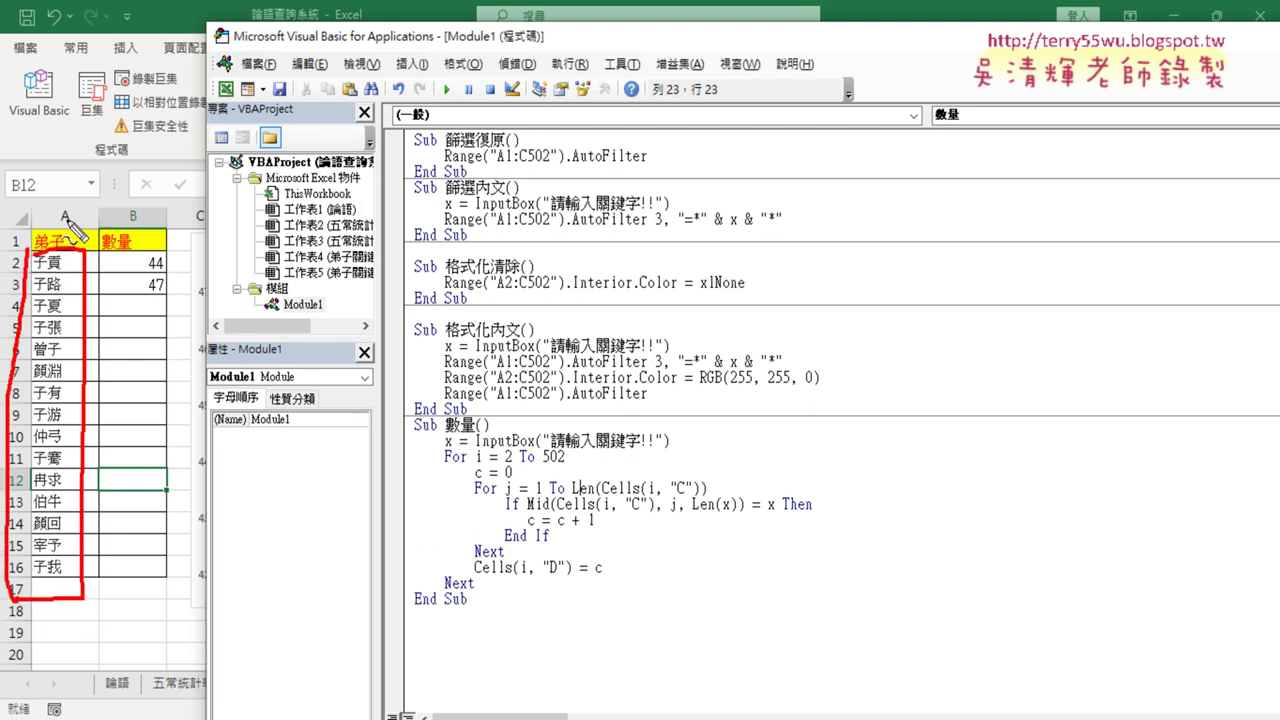
{"action": "left_click_drag", "start_coordinate": [68, 247], "coordinate": [452, 425]}
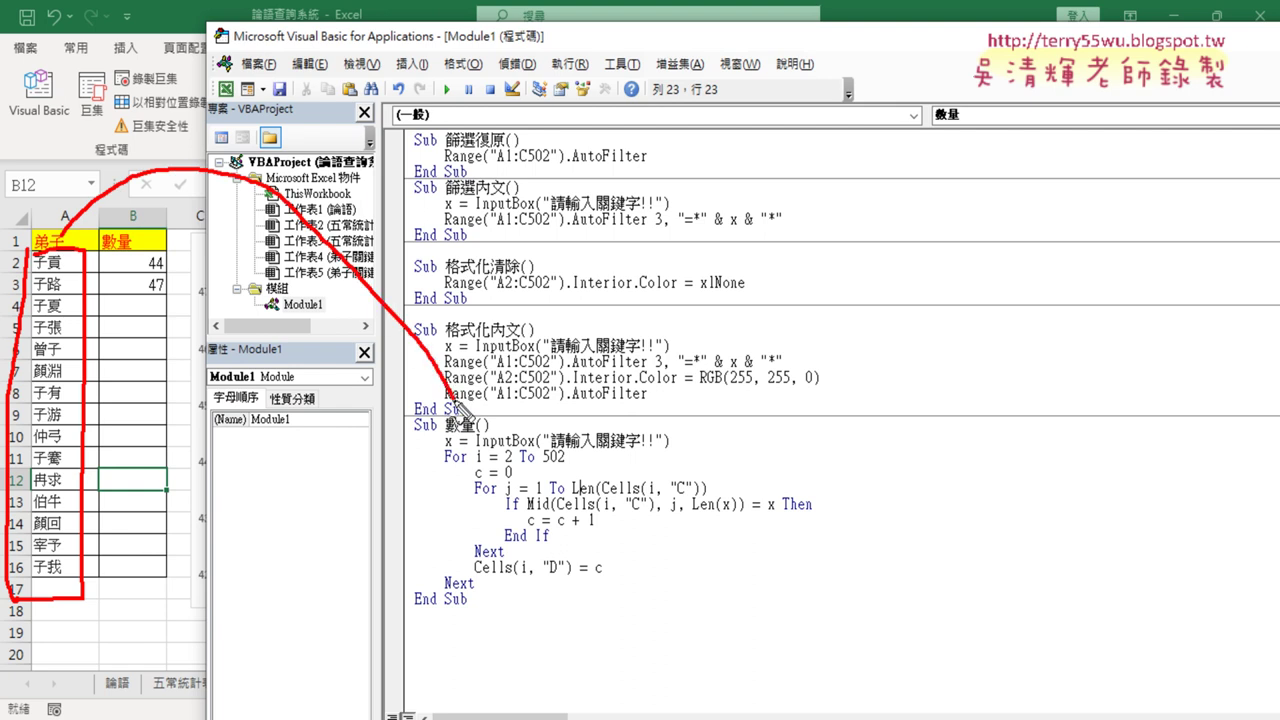
{"action": "left_click_drag", "start_coordinate": [58, 245], "coordinate": [80, 264]}
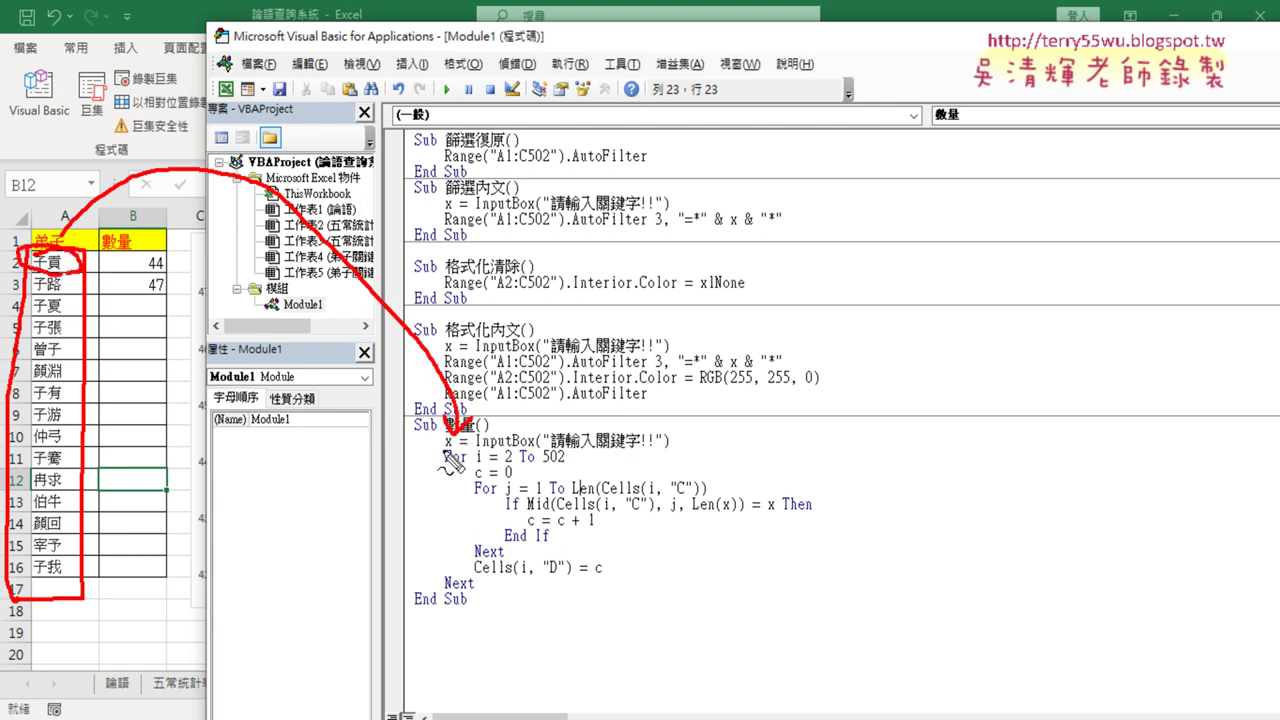
{"action": "left_click_drag", "start_coordinate": [444, 449], "coordinate": [456, 450]}
{"action": "left_click_drag", "start_coordinate": [768, 516], "coordinate": [790, 518]}
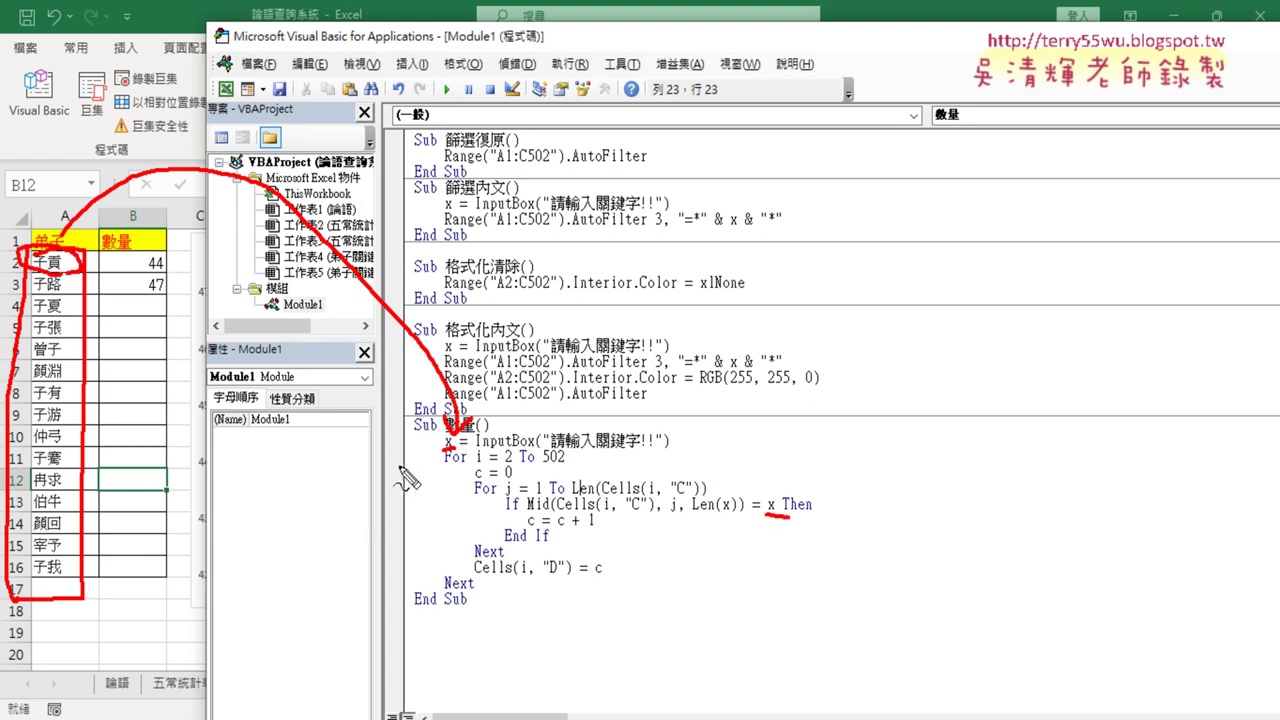
{"action": "mouse_move", "coordinate": [608, 578]}
{"action": "left_mouse_down"}
{"action": "mouse_move", "coordinate": [588, 556]}
{"action": "mouse_move", "coordinate": [612, 580]}
{"action": "left_mouse_up"}
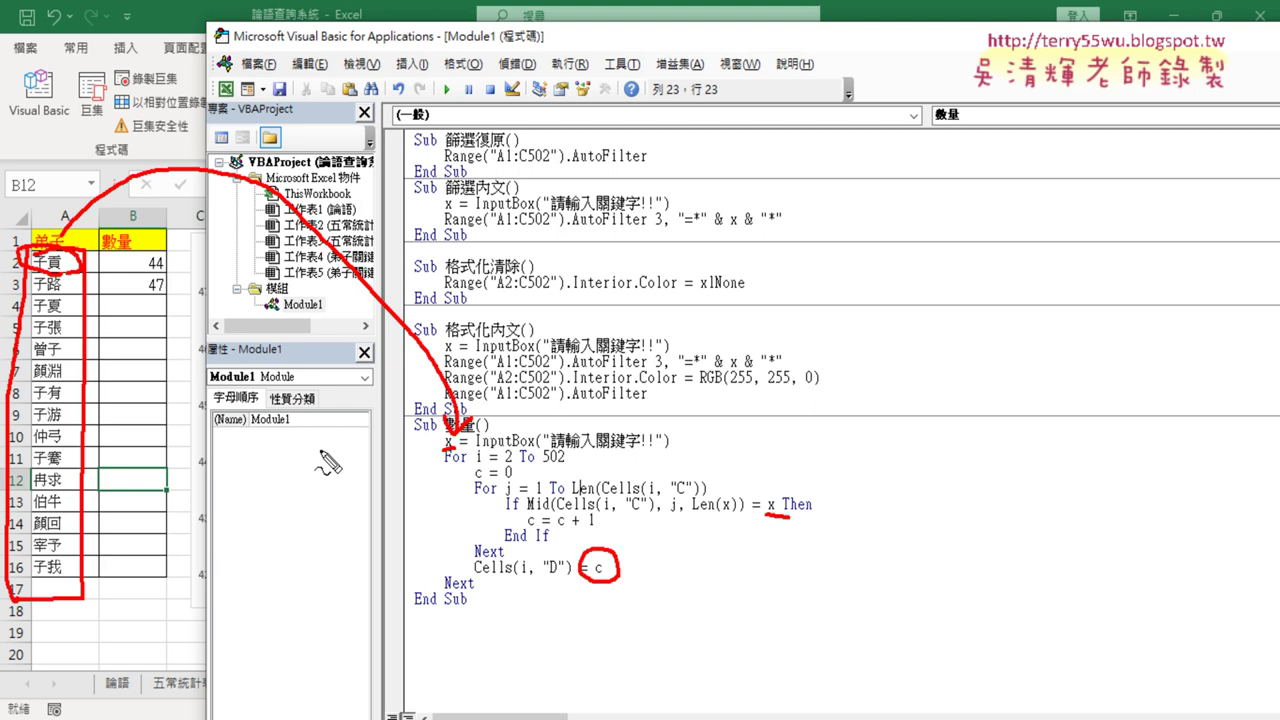
{"action": "mouse_move", "coordinate": [128, 250]}
{"action": "left_mouse_down"}
{"action": "mouse_move", "coordinate": [112, 205]}
{"action": "mouse_move", "coordinate": [160, 222]}
{"action": "left_mouse_up"}
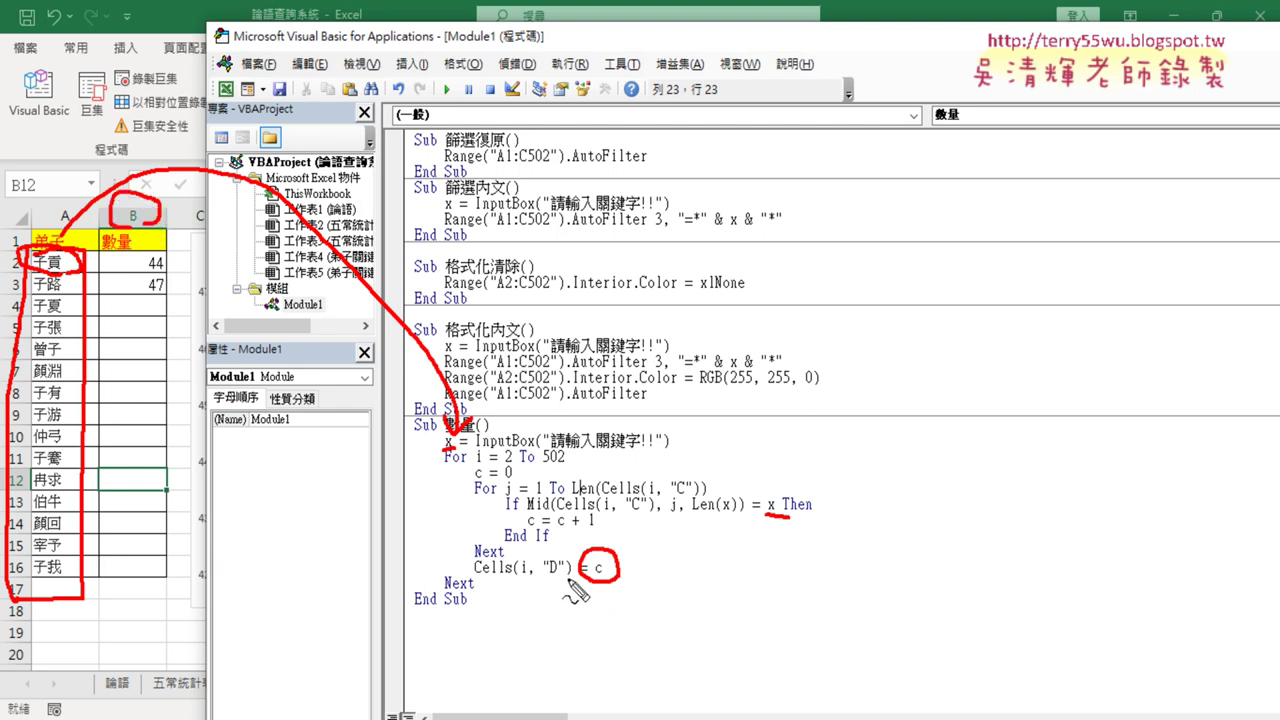
{"action": "mouse_move", "coordinate": [565, 584]}
{"action": "left_mouse_down"}
{"action": "mouse_move", "coordinate": [540, 560]}
{"action": "mouse_move", "coordinate": [575, 568]}
{"action": "left_mouse_up"}
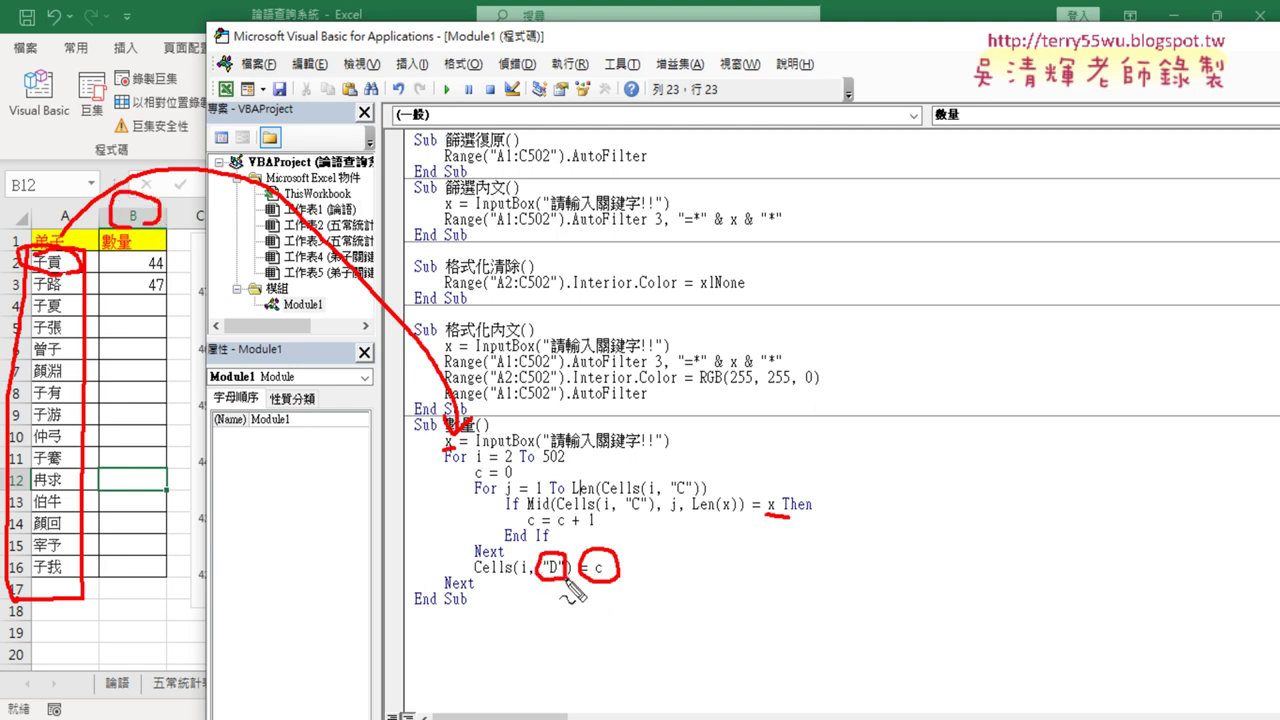